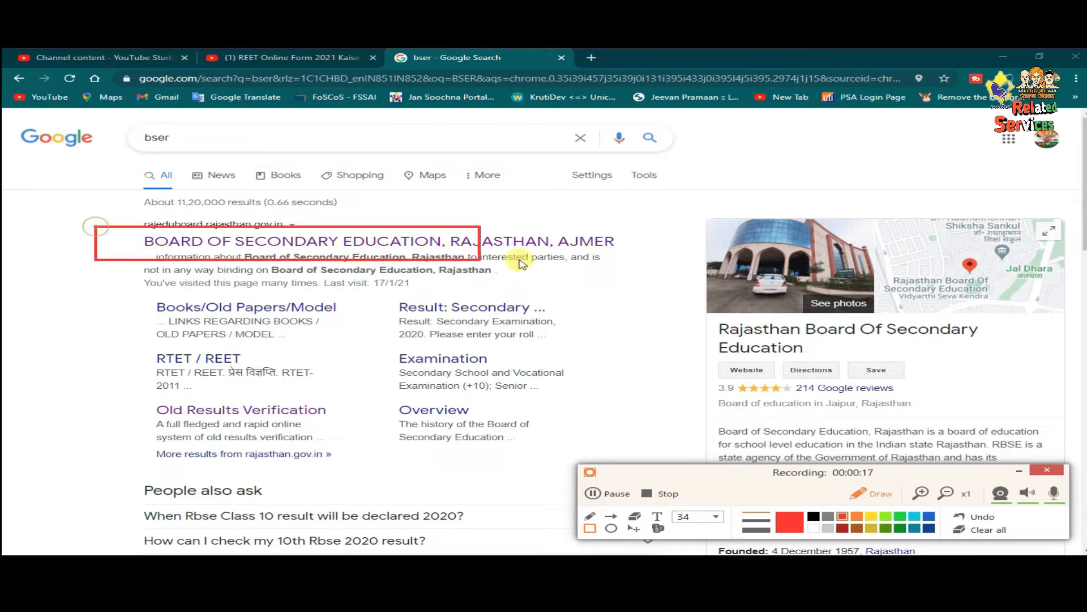
- Open the Board of Secondary Education, Rajasthan site from the Google results
{"action": "left_click", "coordinate": [983, 538]}
{"action": "left_click", "coordinate": [858, 493]}
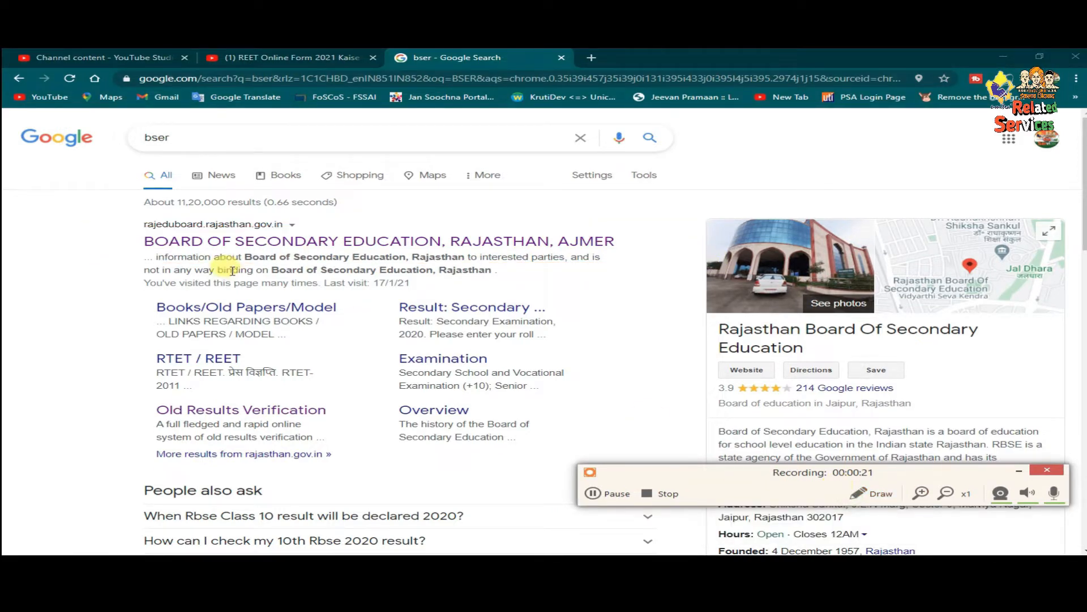
{"action": "left_click", "coordinate": [276, 243]}
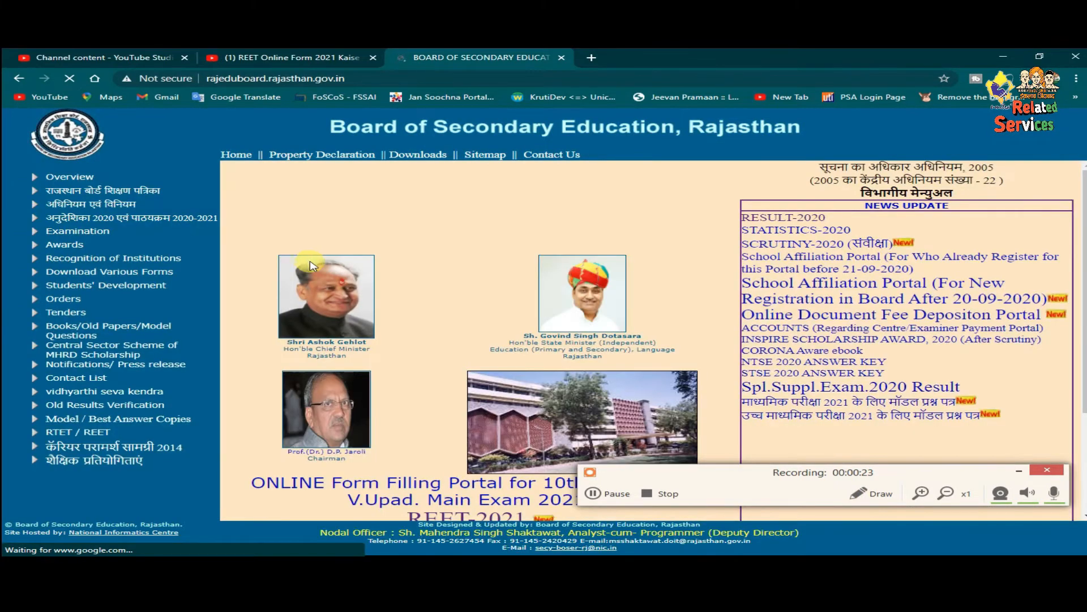
{"action": "left_click_drag", "start_coordinate": [669, 464], "coordinate": [674, 488]}
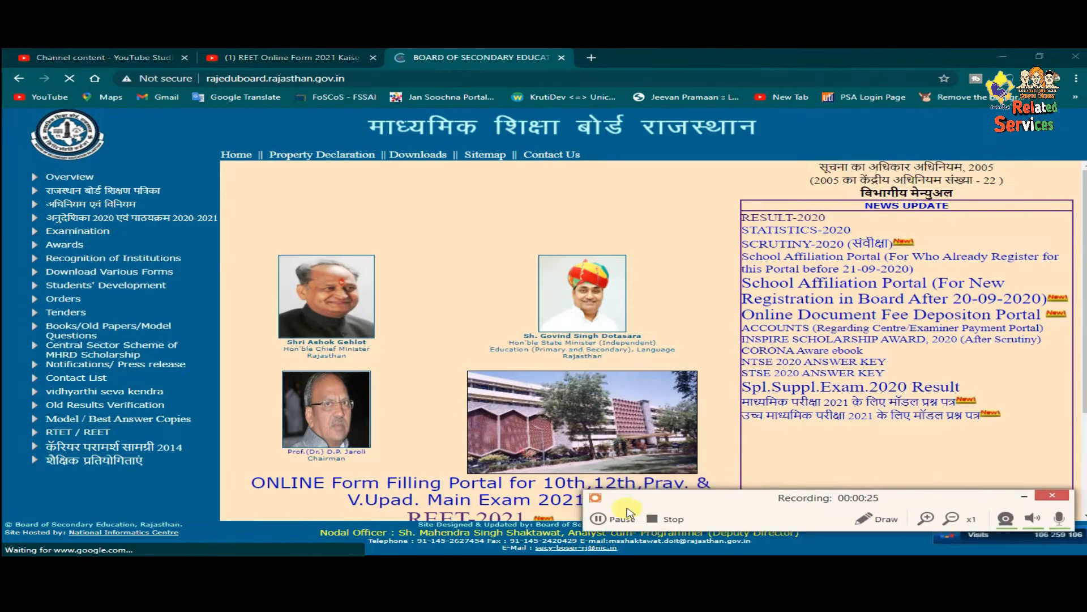
{"action": "scroll", "coordinate": [502, 308], "scroll_direction": "down", "scroll_amount": 3}
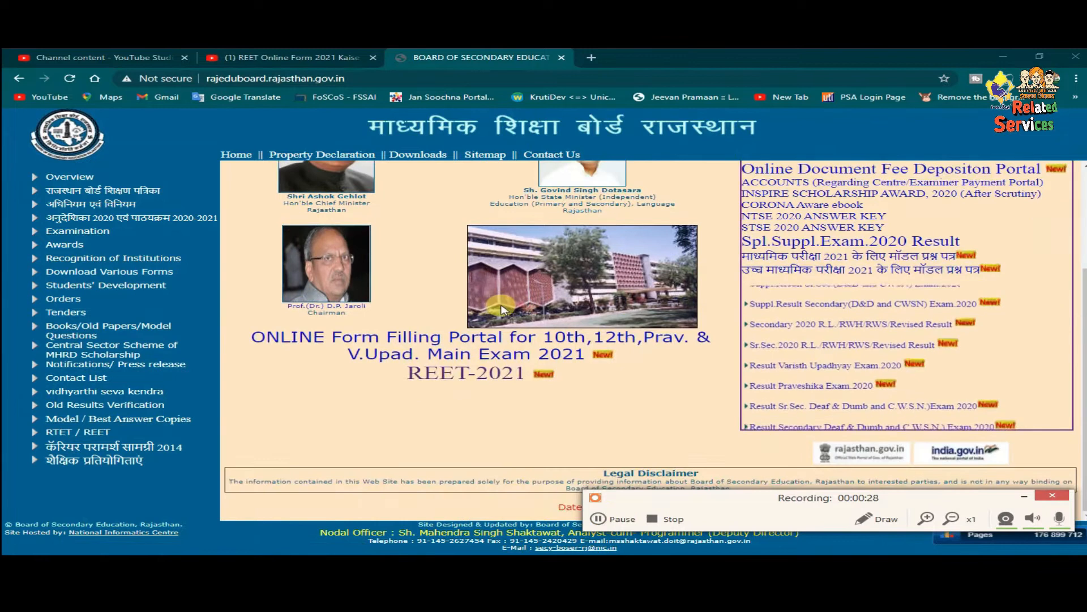
{"action": "left_click", "coordinate": [876, 519]}
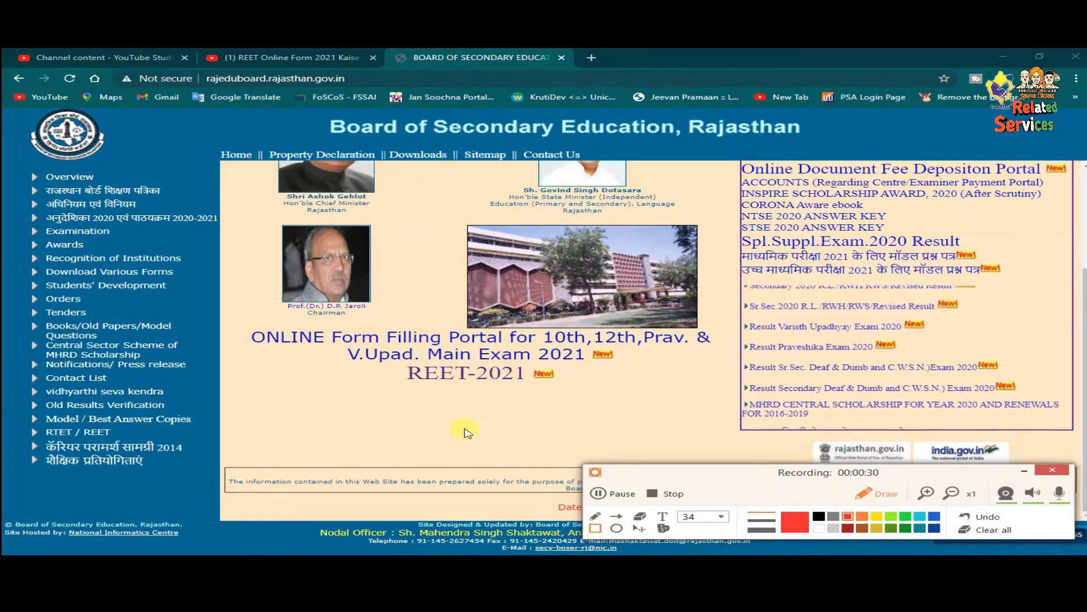
- Scroll the BSER home page and follow the REET-2021 link to the application portal
{"action": "left_click_drag", "start_coordinate": [383, 367], "coordinate": [583, 383]}
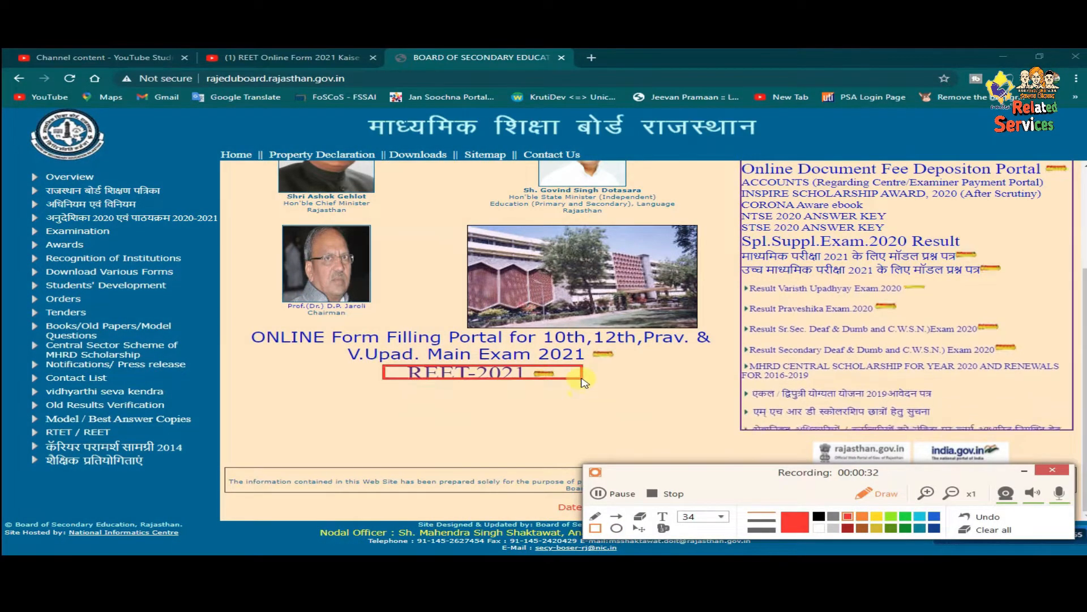
{"action": "left_click_drag", "start_coordinate": [375, 353], "coordinate": [600, 393]}
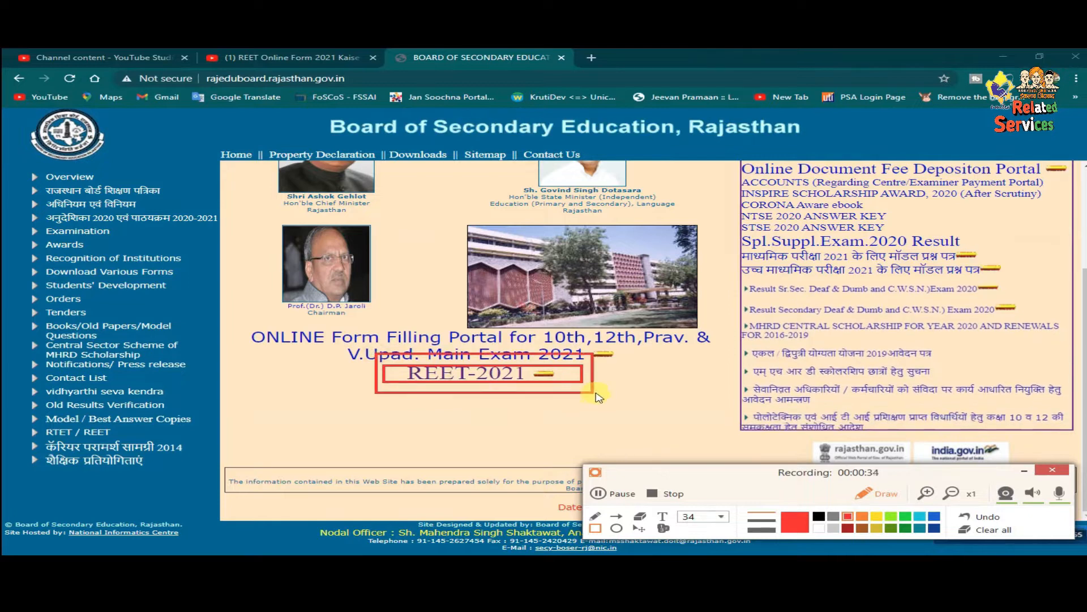
{"action": "left_click_drag", "start_coordinate": [355, 329], "coordinate": [646, 427]}
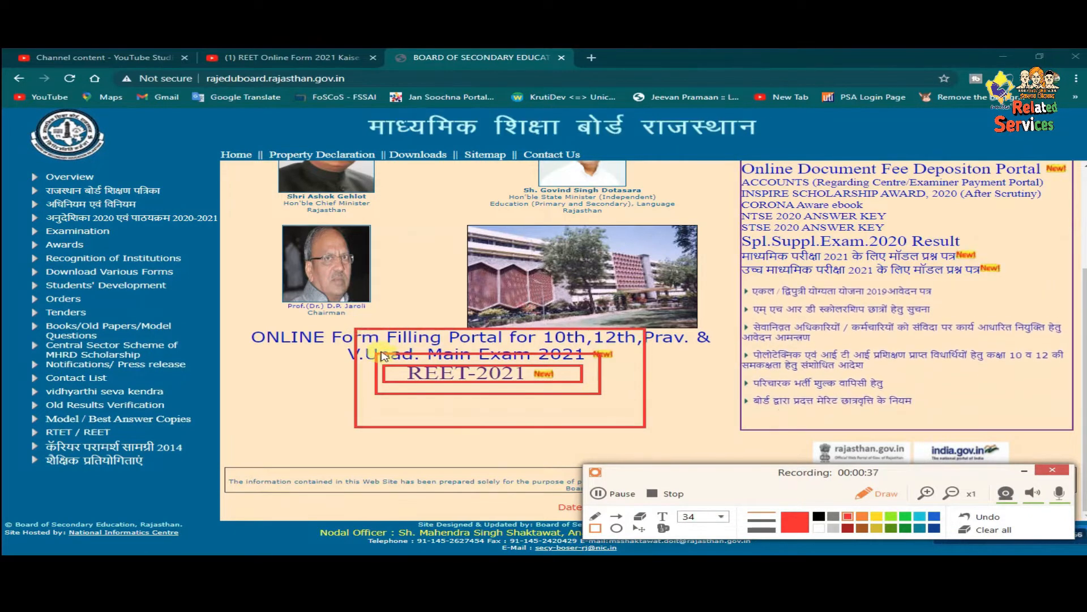
{"action": "left_click_drag", "start_coordinate": [380, 351], "coordinate": [602, 408]}
{"action": "left_click", "coordinate": [616, 516]}
{"action": "left_click_drag", "start_coordinate": [452, 463], "coordinate": [457, 385]}
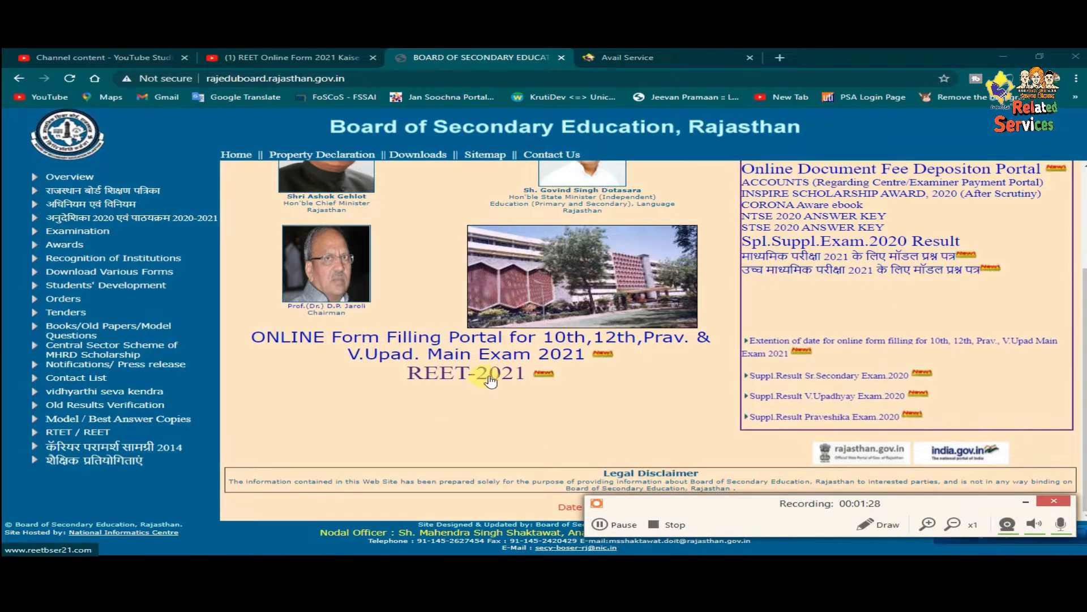
{"action": "left_click", "coordinate": [489, 377]}
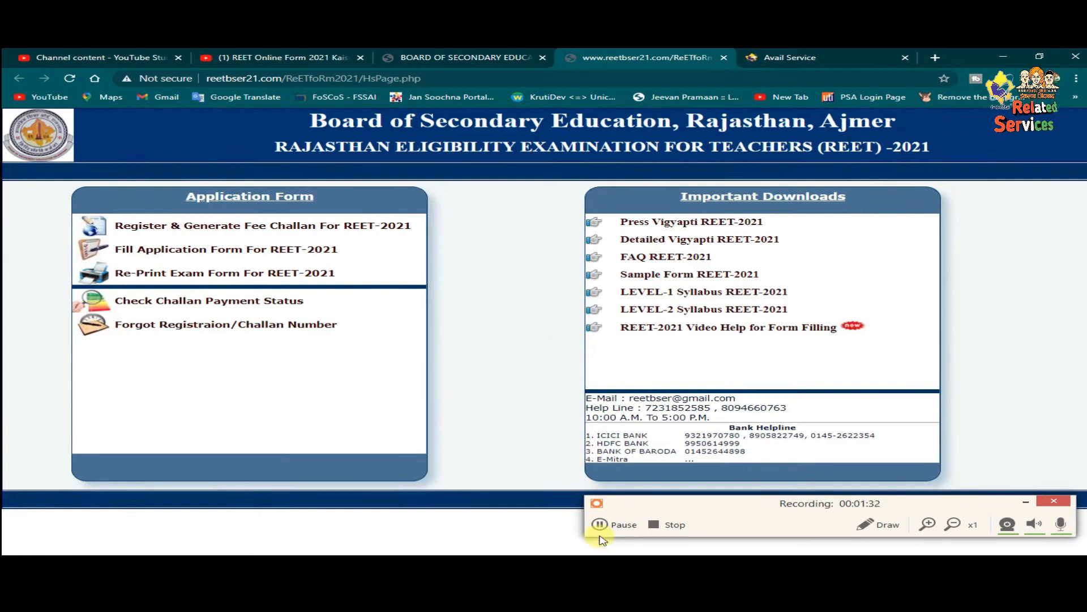
- Review the first Application Form options on the REET-2021 home page
{"action": "left_click", "coordinate": [602, 525]}
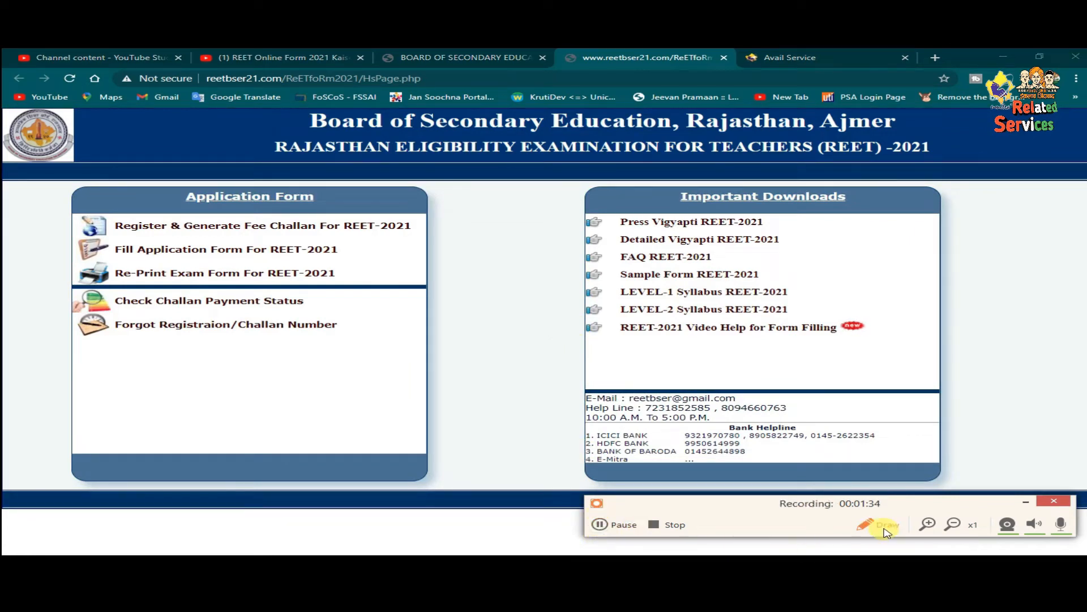
{"action": "left_click", "coordinate": [887, 527]}
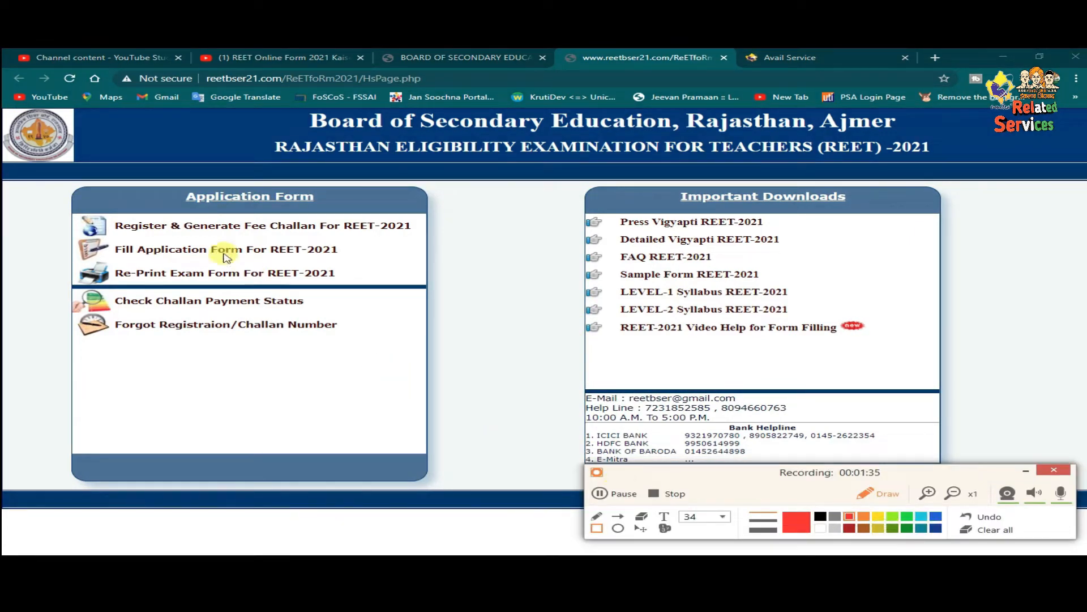
{"action": "mouse_move", "coordinate": [40, 179]}
{"action": "left_mouse_down"}
{"action": "mouse_move", "coordinate": [444, 376]}
{"action": "mouse_move", "coordinate": [477, 427]}
{"action": "left_mouse_up"}
{"action": "mouse_move", "coordinate": [160, 182]}
{"action": "left_mouse_down"}
{"action": "mouse_move", "coordinate": [182, 197]}
{"action": "mouse_move", "coordinate": [333, 210]}
{"action": "left_mouse_up"}
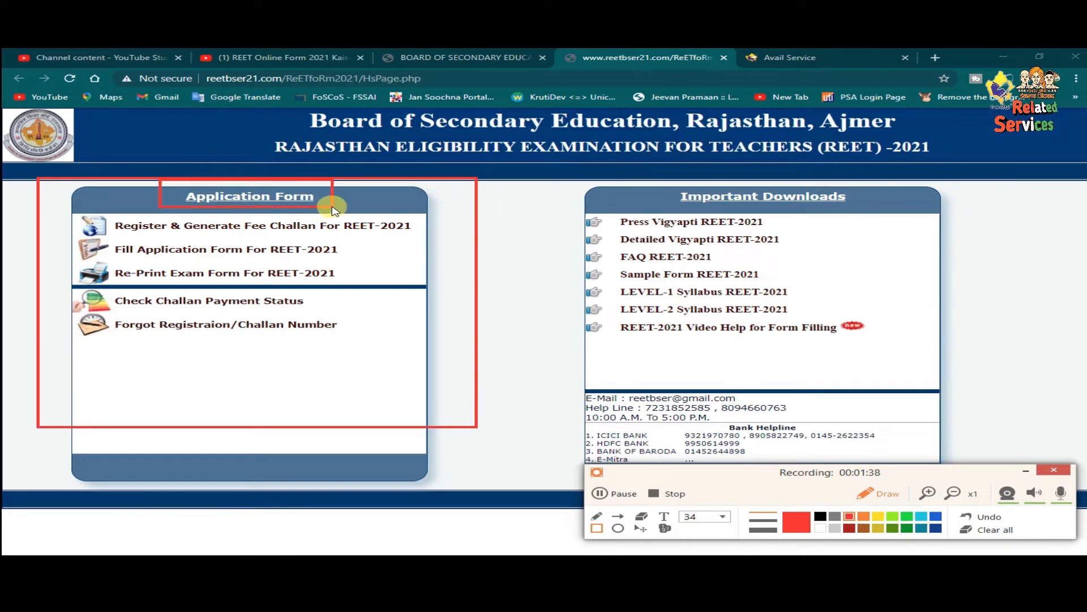
{"action": "mouse_move", "coordinate": [66, 207]}
{"action": "left_mouse_down"}
{"action": "mouse_move", "coordinate": [73, 218]}
{"action": "mouse_move", "coordinate": [422, 241]}
{"action": "left_mouse_up"}
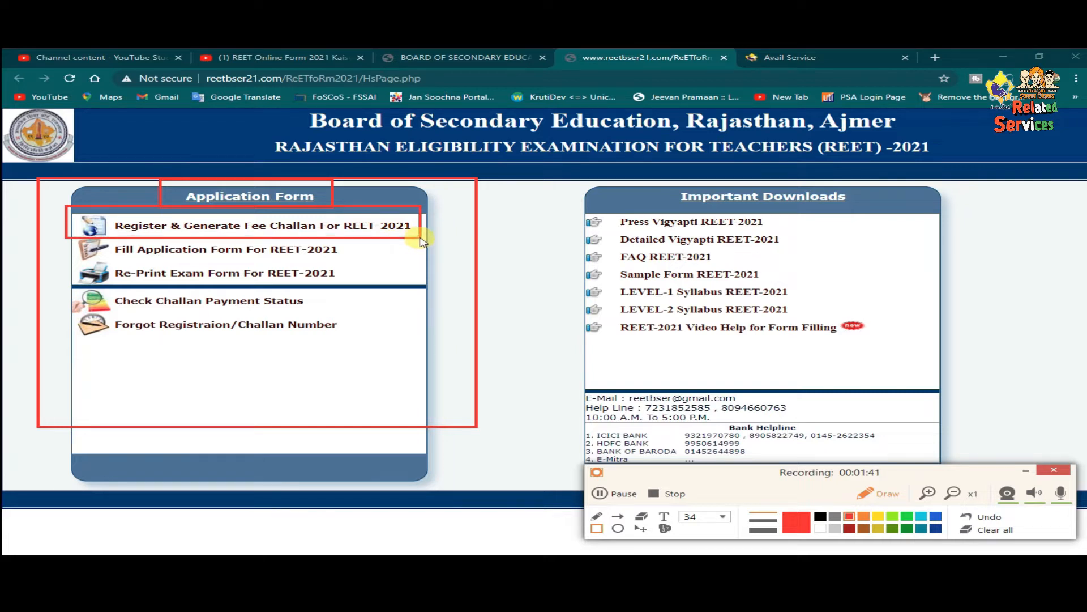
{"action": "left_click", "coordinate": [602, 495]}
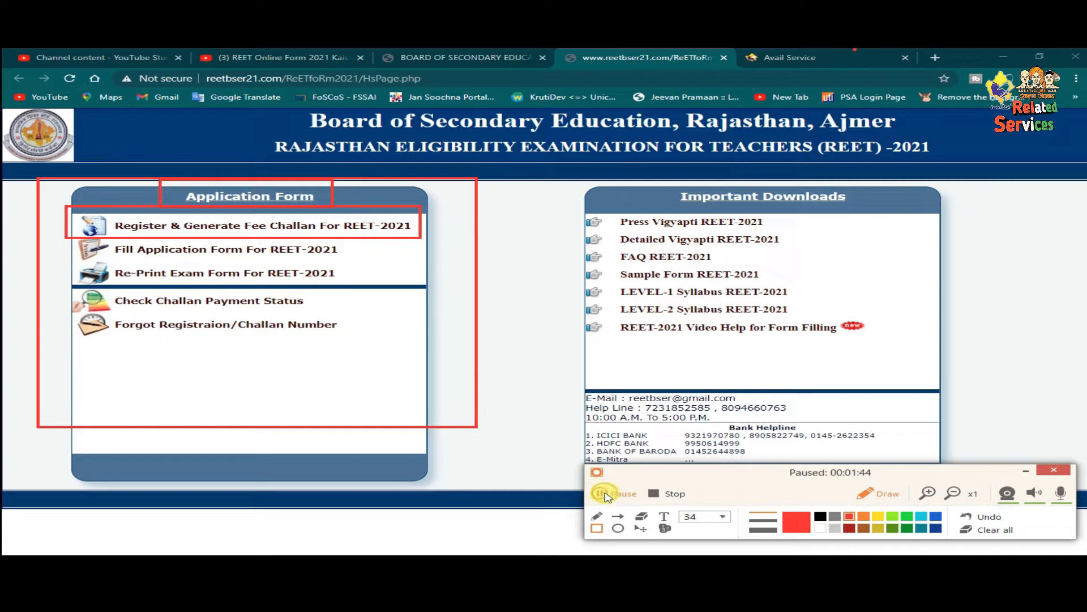
{"action": "left_click", "coordinate": [602, 495]}
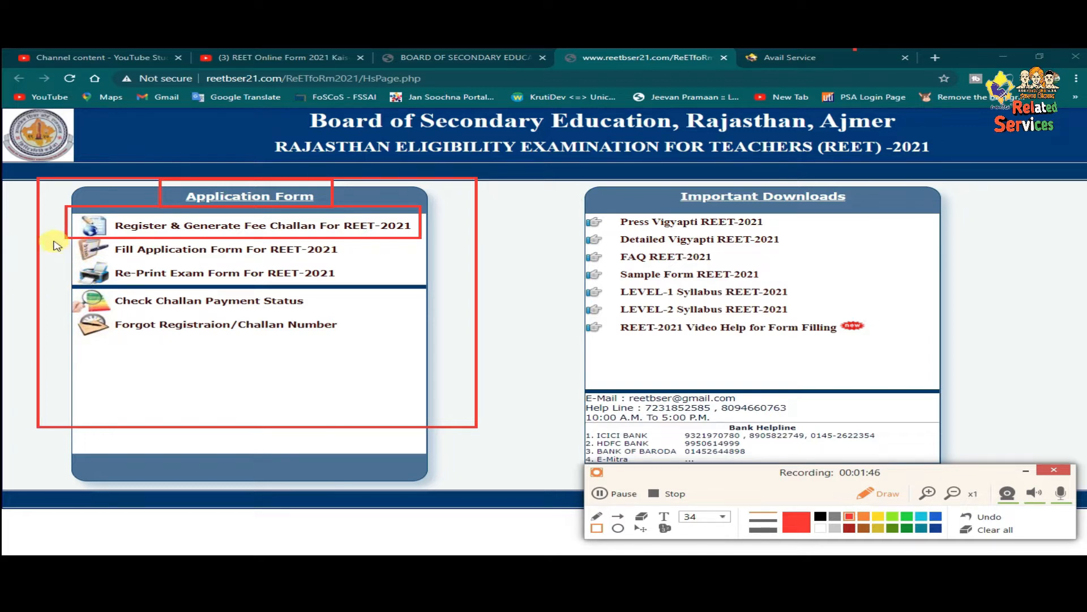
- Read through the remaining Application Form links down to challan recovery
{"action": "mouse_move", "coordinate": [54, 237]}
{"action": "left_mouse_down"}
{"action": "mouse_move", "coordinate": [121, 259]}
{"action": "mouse_move", "coordinate": [399, 257]}
{"action": "left_mouse_up"}
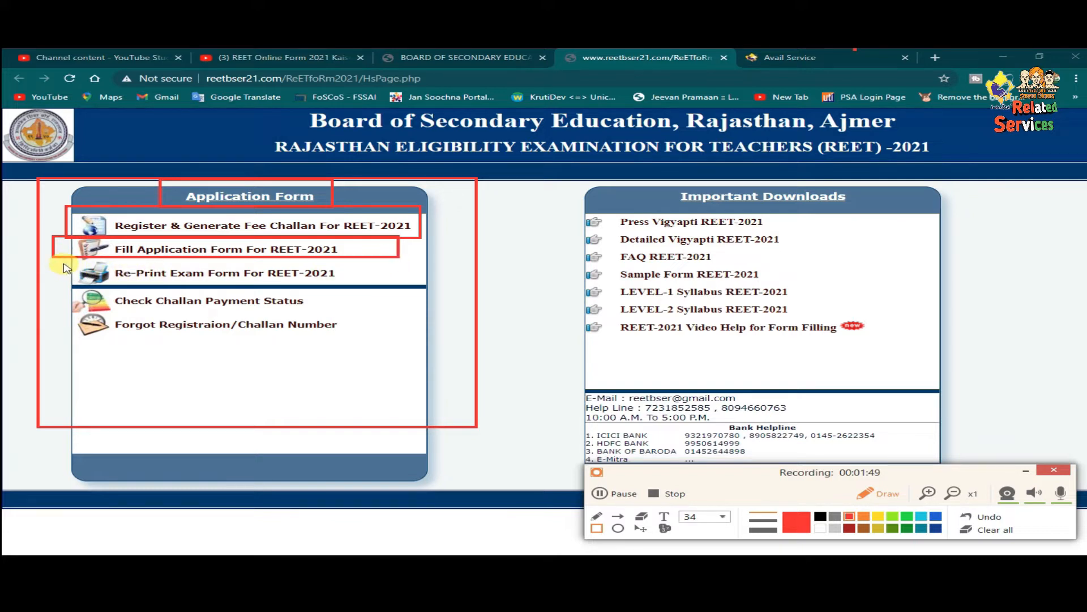
{"action": "mouse_move", "coordinate": [63, 261]}
{"action": "left_mouse_down"}
{"action": "mouse_move", "coordinate": [144, 278]}
{"action": "mouse_move", "coordinate": [375, 285]}
{"action": "left_mouse_up"}
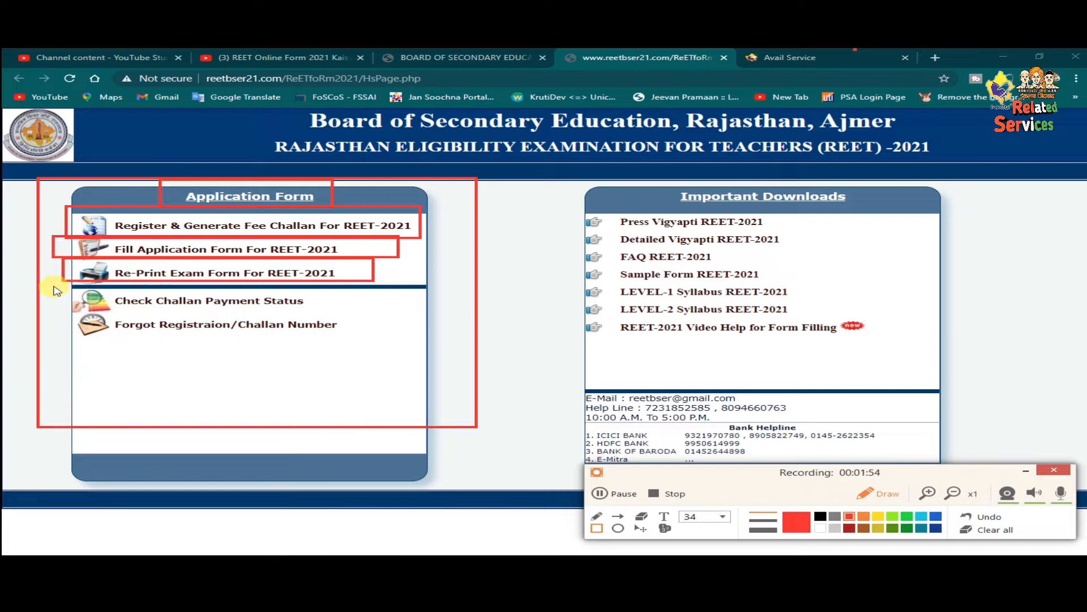
{"action": "left_click_drag", "start_coordinate": [57, 290], "coordinate": [358, 314]}
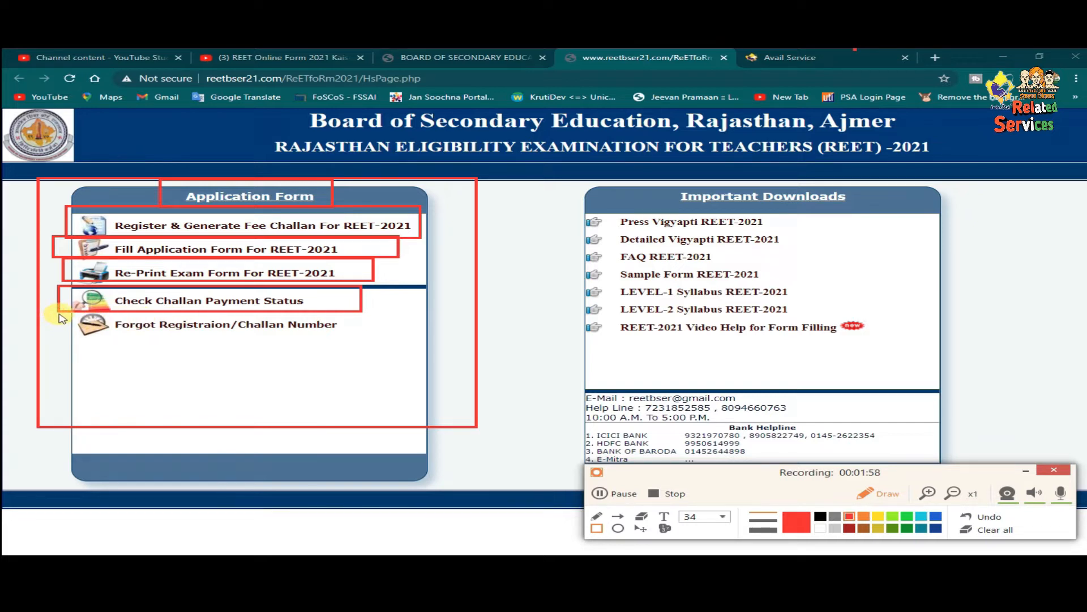
{"action": "mouse_move", "coordinate": [64, 316]}
{"action": "left_mouse_down"}
{"action": "mouse_move", "coordinate": [125, 335]}
{"action": "mouse_move", "coordinate": [359, 346]}
{"action": "left_mouse_up"}
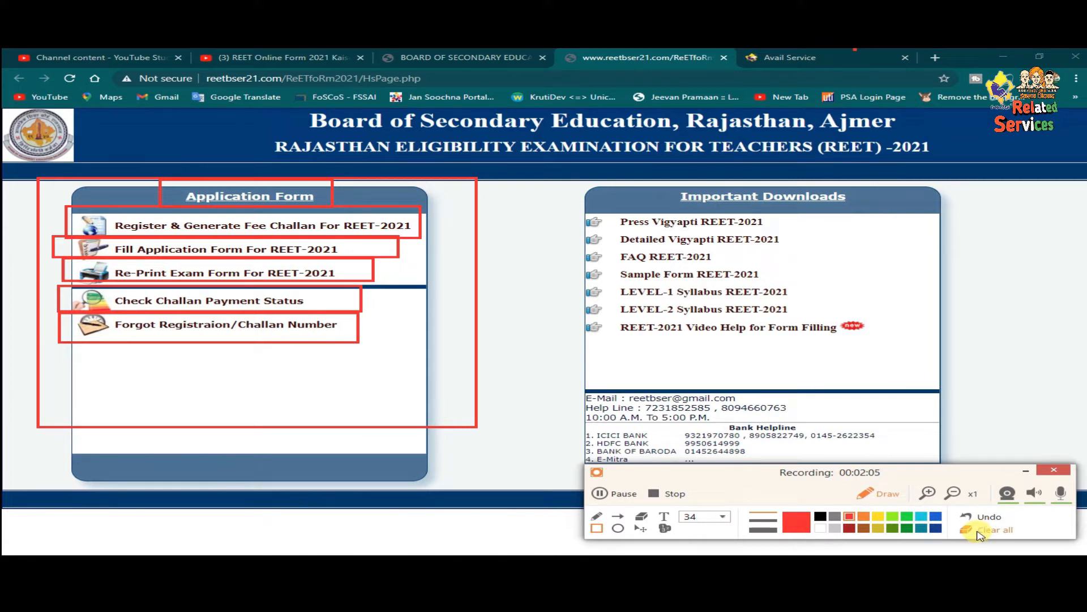
{"action": "left_click", "coordinate": [988, 529]}
{"action": "left_click", "coordinate": [880, 493]}
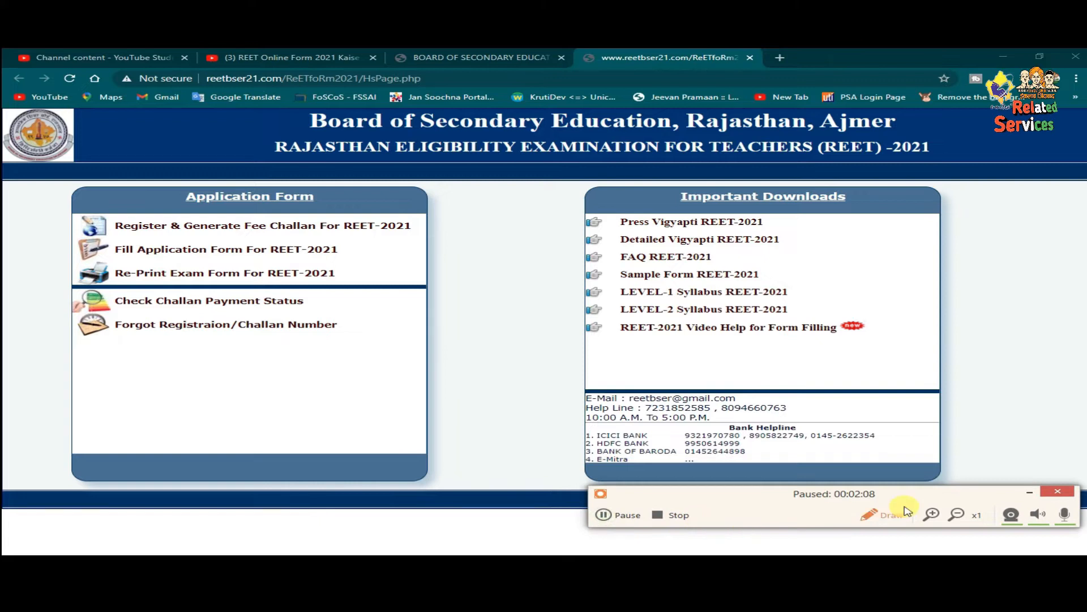
{"action": "left_click", "coordinate": [886, 517]}
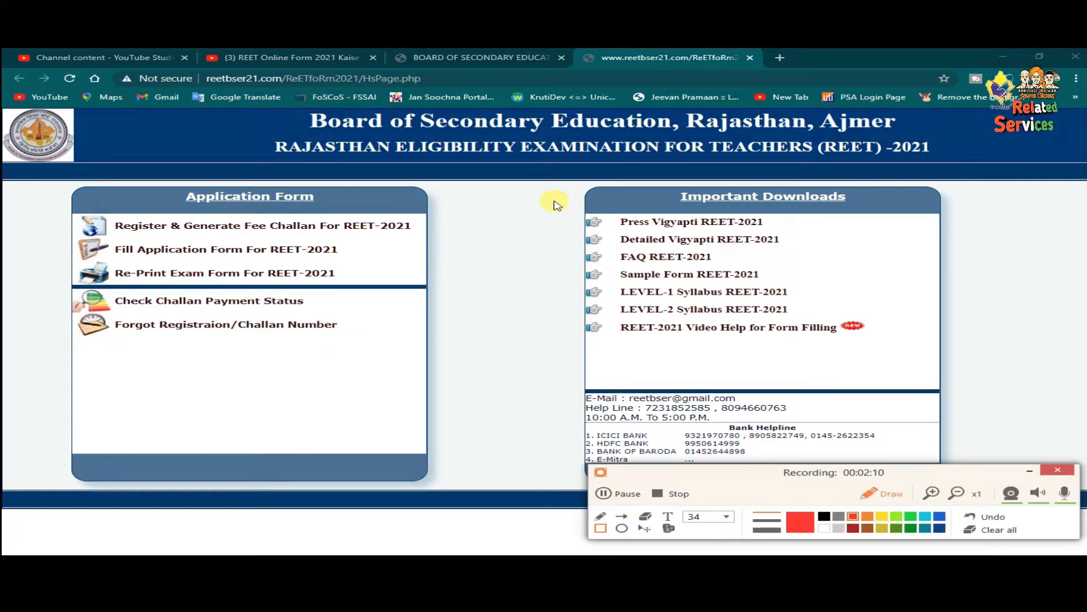
{"action": "mouse_move", "coordinate": [555, 202]}
{"action": "left_mouse_down"}
{"action": "mouse_move", "coordinate": [590, 226]}
{"action": "mouse_move", "coordinate": [802, 229]}
{"action": "left_mouse_up"}
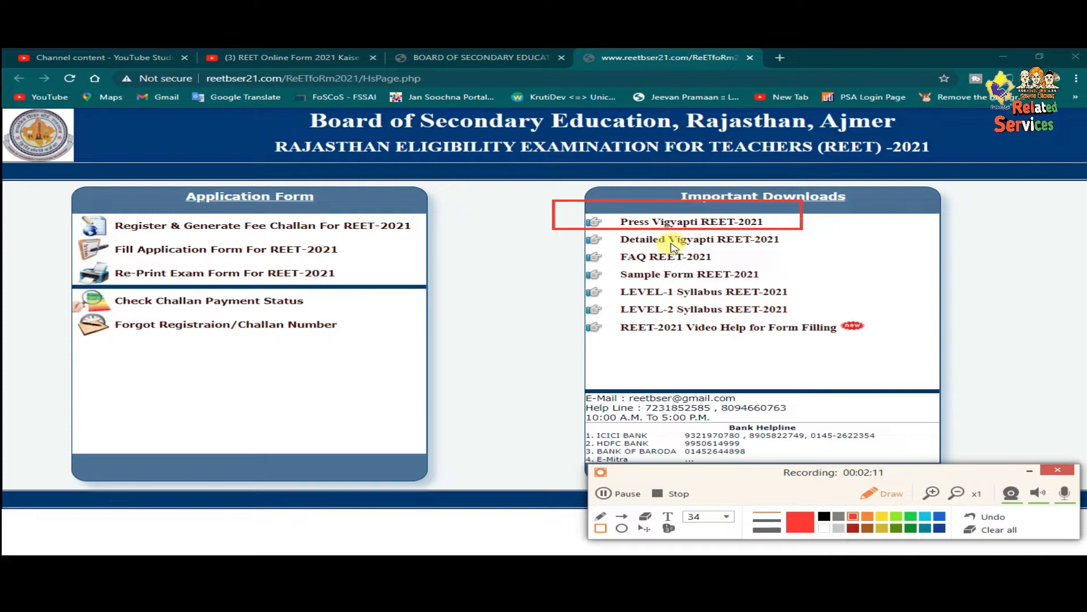
{"action": "mouse_move", "coordinate": [597, 233]}
{"action": "left_mouse_down"}
{"action": "mouse_move", "coordinate": [636, 245]}
{"action": "mouse_move", "coordinate": [803, 247]}
{"action": "left_mouse_up"}
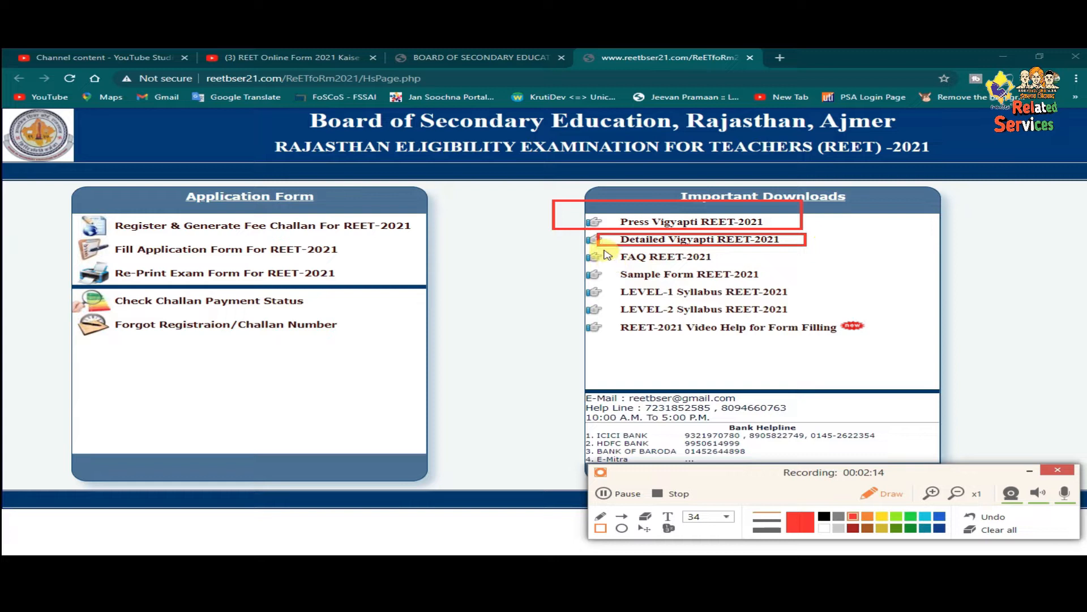
{"action": "left_click_drag", "start_coordinate": [605, 248], "coordinate": [751, 269]}
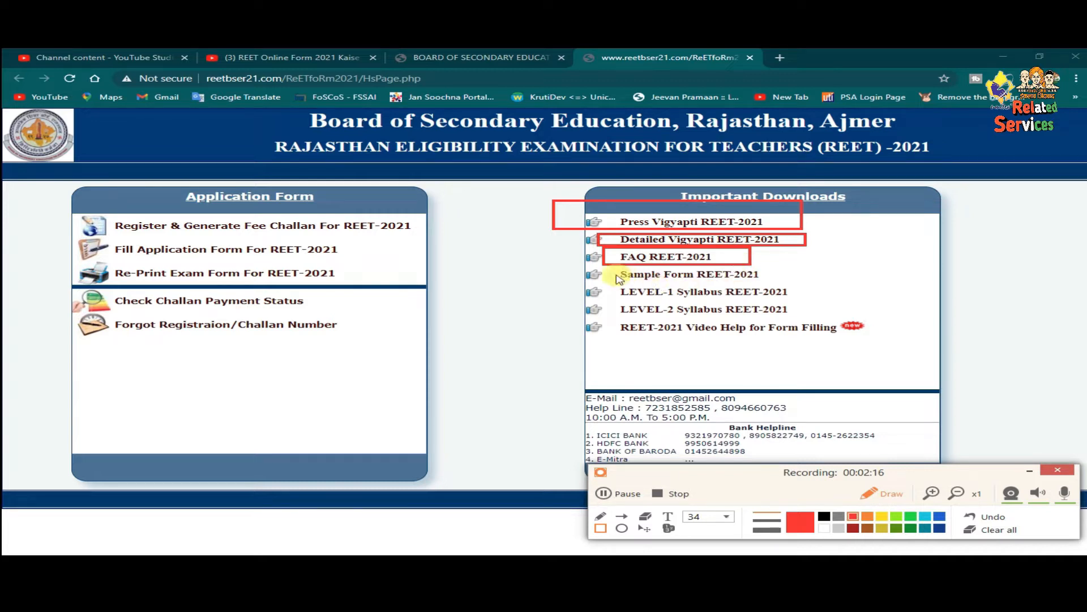
{"action": "mouse_move", "coordinate": [602, 271]}
{"action": "left_mouse_down"}
{"action": "mouse_move", "coordinate": [663, 286]}
{"action": "mouse_move", "coordinate": [793, 286]}
{"action": "left_mouse_up"}
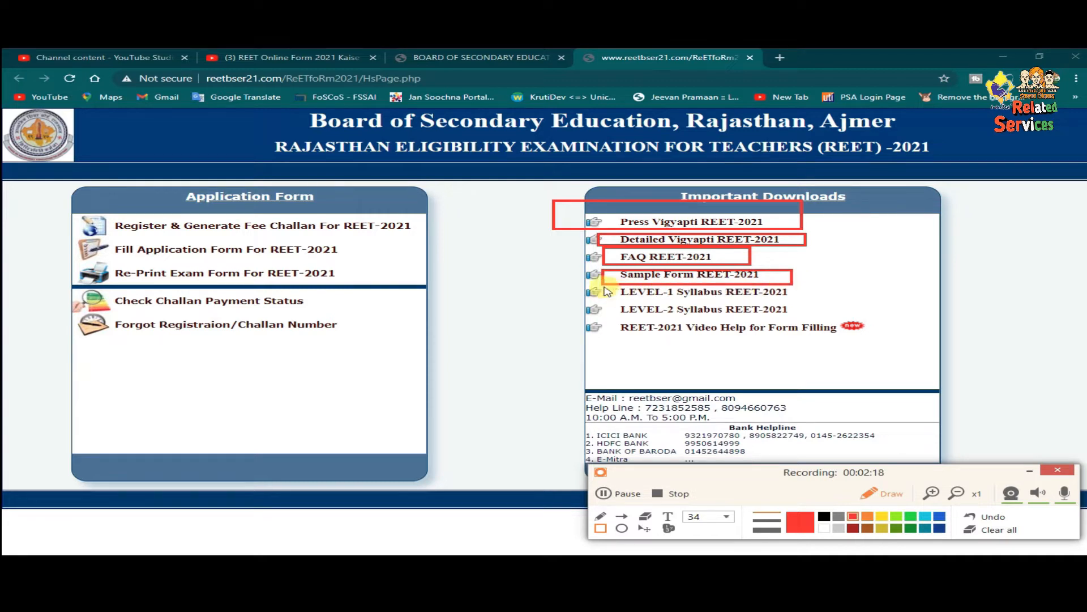
{"action": "left_click_drag", "start_coordinate": [604, 286], "coordinate": [840, 319]}
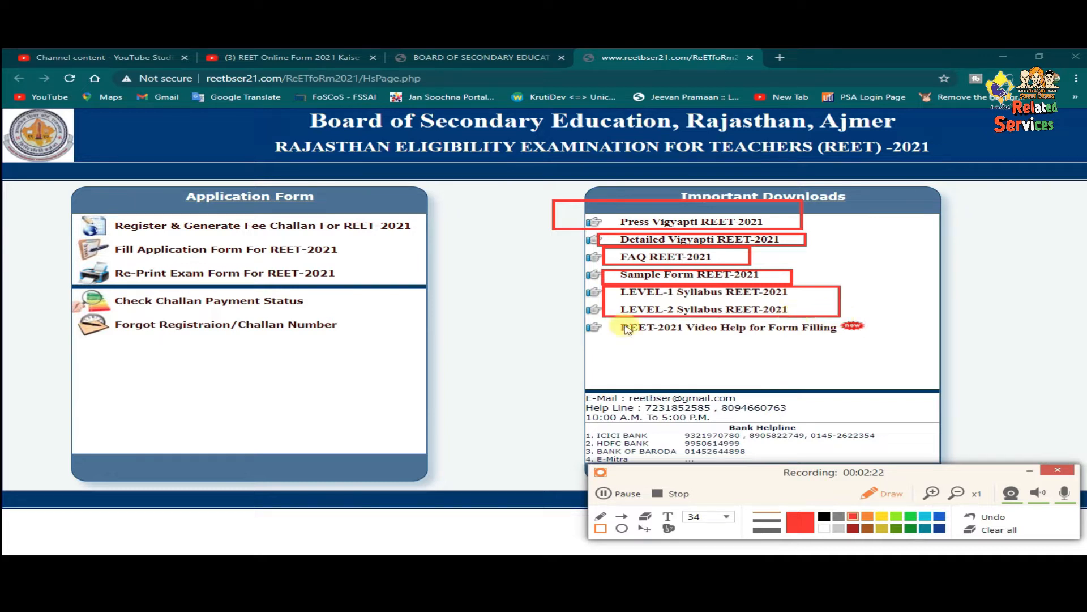
{"action": "left_click_drag", "start_coordinate": [598, 318], "coordinate": [847, 339]}
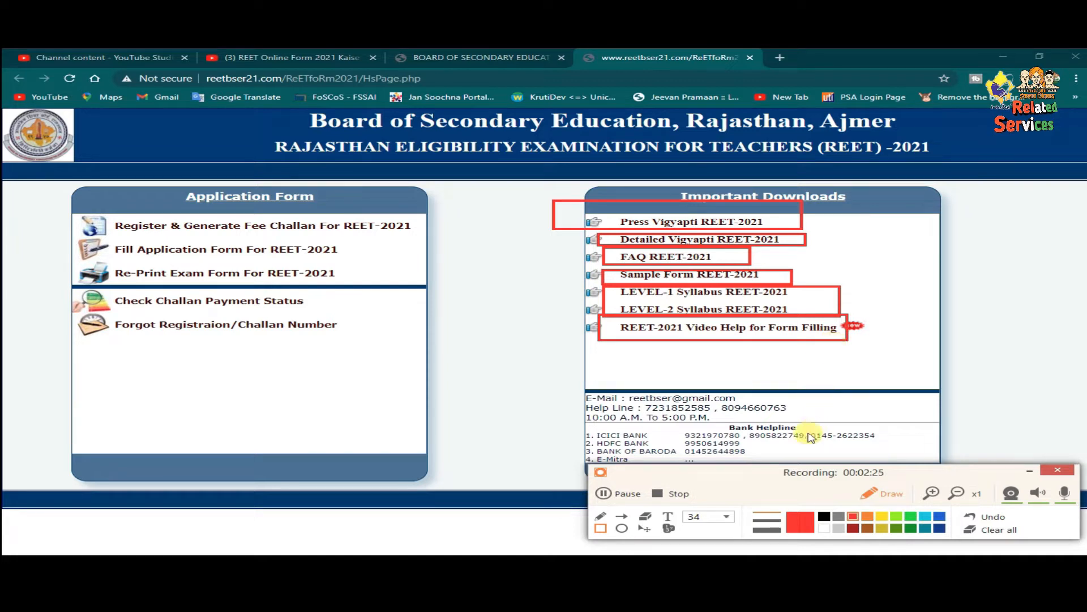
{"action": "left_click", "coordinate": [1000, 531]}
{"action": "left_click_drag", "start_coordinate": [828, 477], "coordinate": [827, 495]}
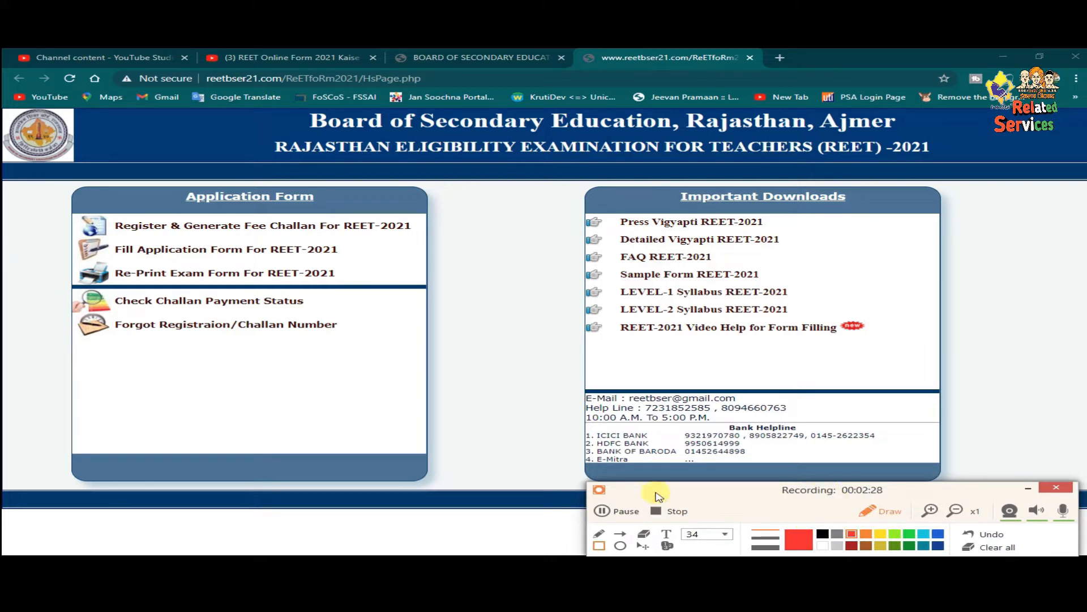
{"action": "mouse_move", "coordinate": [570, 383]}
{"action": "left_mouse_down"}
{"action": "mouse_move", "coordinate": [639, 436]}
{"action": "mouse_move", "coordinate": [781, 451]}
{"action": "mouse_move", "coordinate": [803, 429]}
{"action": "left_mouse_up"}
{"action": "left_click_drag", "start_coordinate": [831, 424], "coordinate": [938, 425]}
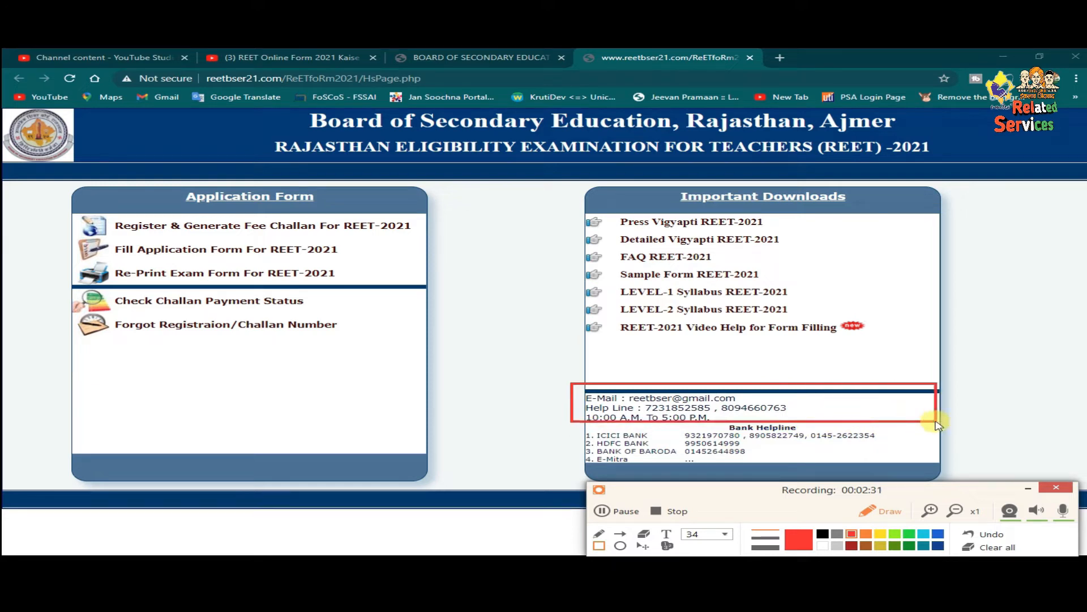
{"action": "mouse_move", "coordinate": [580, 425]}
{"action": "left_mouse_down"}
{"action": "mouse_move", "coordinate": [681, 465]}
{"action": "mouse_move", "coordinate": [949, 470]}
{"action": "left_mouse_up"}
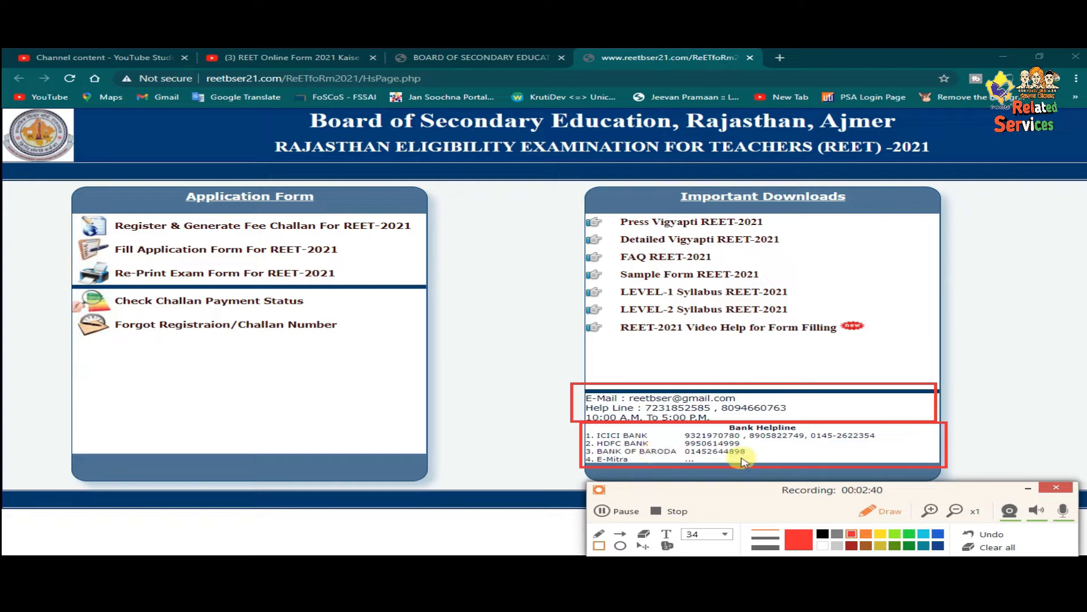
{"action": "left_click", "coordinate": [930, 512]}
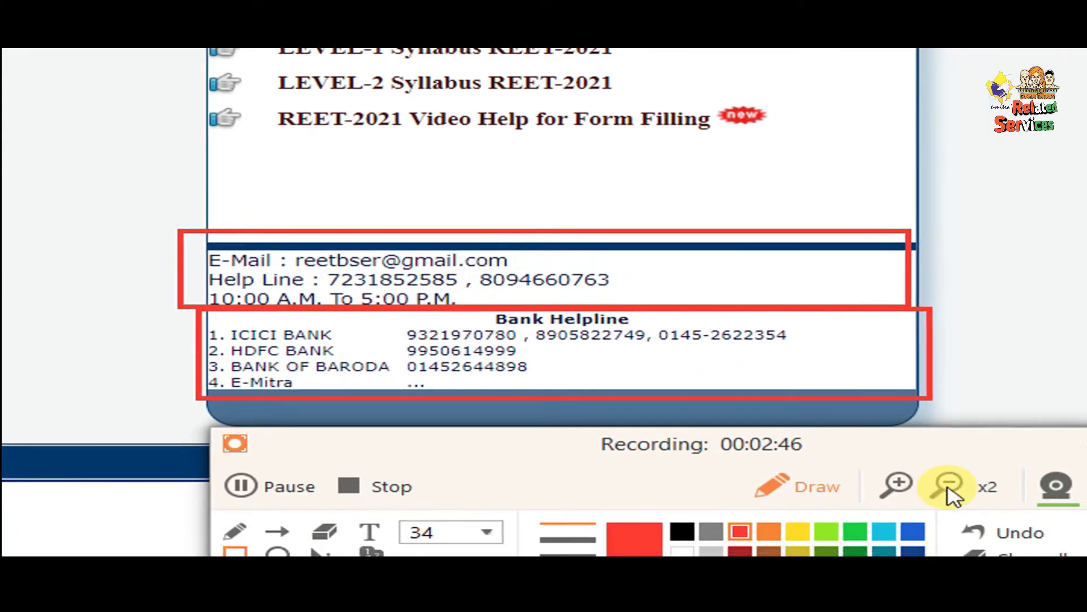
{"action": "left_click", "coordinate": [948, 487]}
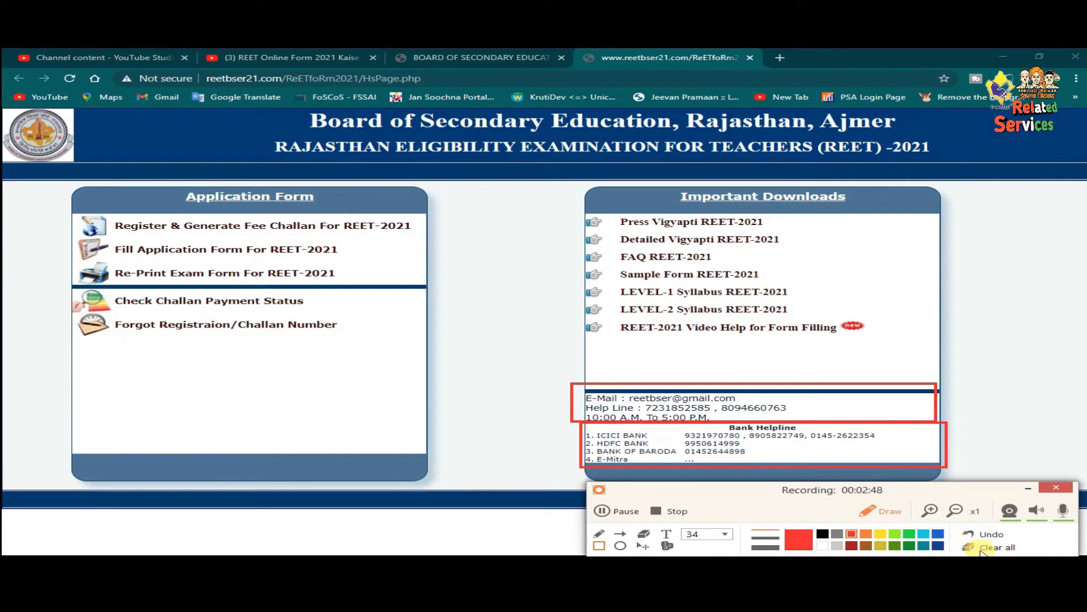
{"action": "left_click", "coordinate": [858, 513]}
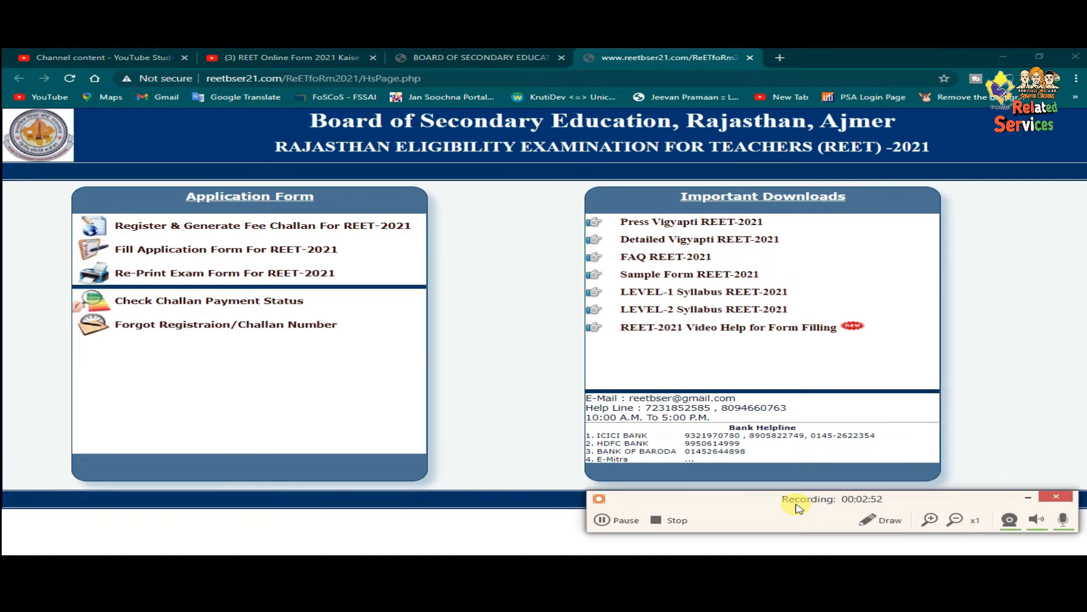
{"action": "left_click", "coordinate": [862, 522]}
{"action": "mouse_move", "coordinate": [13, 211]}
{"action": "left_mouse_down"}
{"action": "mouse_move", "coordinate": [81, 250]}
{"action": "mouse_move", "coordinate": [425, 250]}
{"action": "mouse_move", "coordinate": [444, 236]}
{"action": "left_mouse_up"}
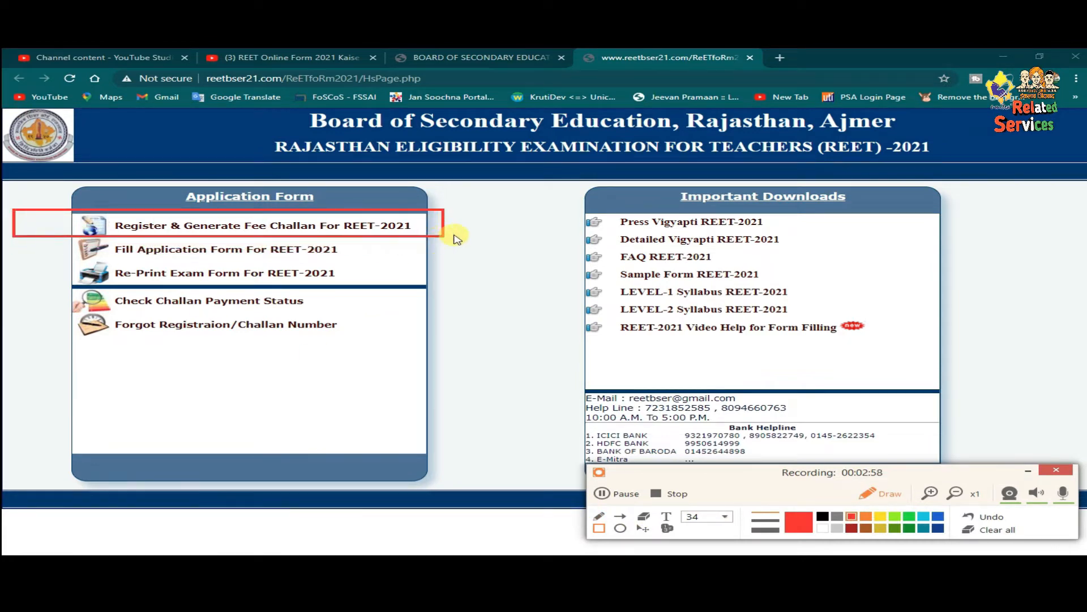
- Open the Register & Generate Fee Challan For REET-2021 form and review its instructions
{"action": "left_click", "coordinate": [991, 530]}
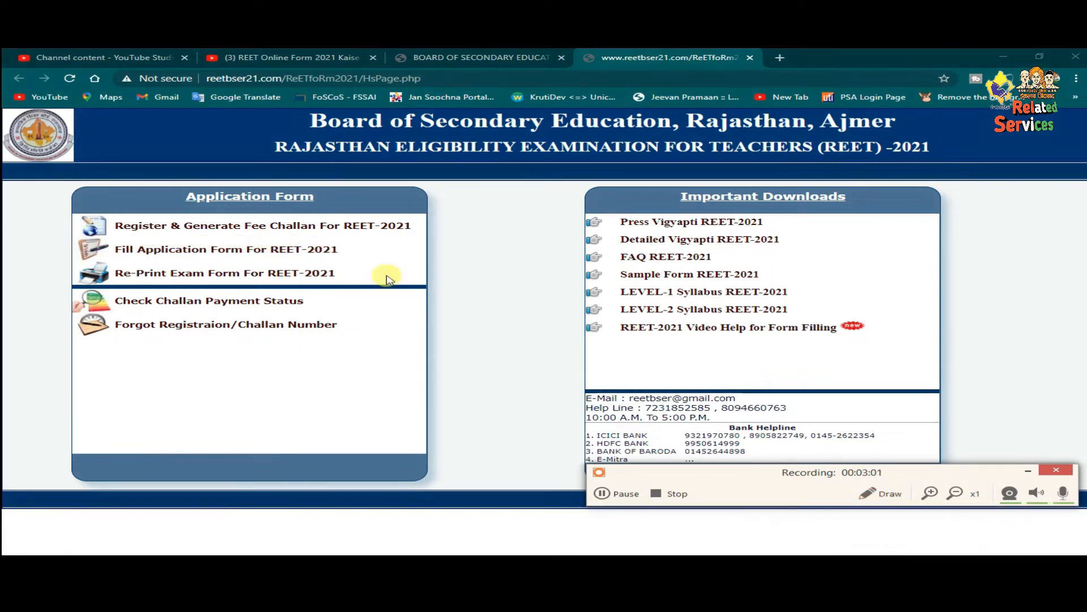
{"action": "left_click", "coordinate": [255, 227]}
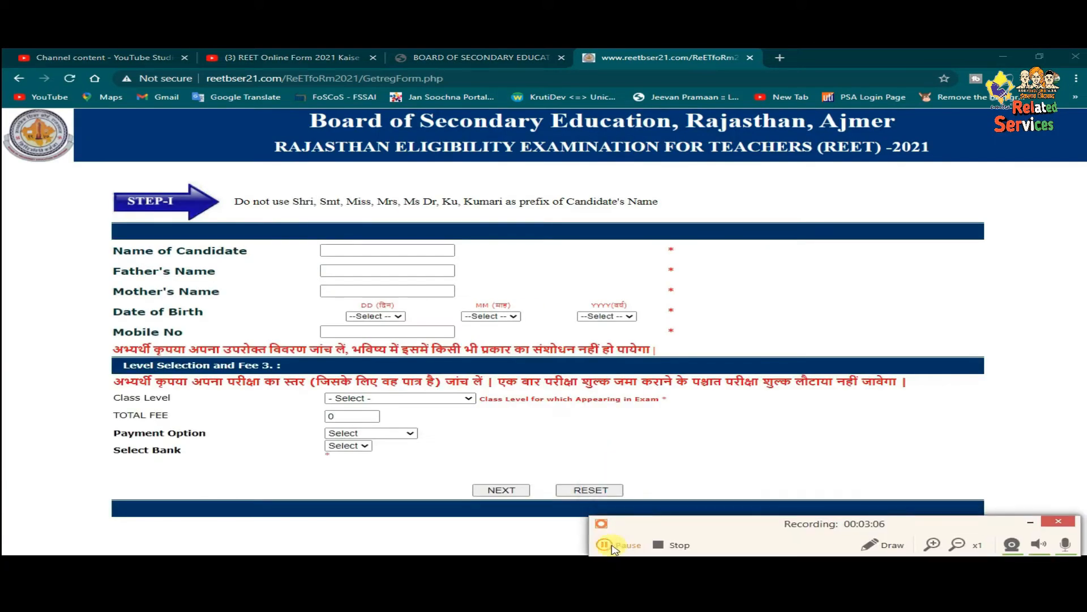
{"action": "left_click_drag", "start_coordinate": [751, 541], "coordinate": [770, 78]}
{"action": "left_click", "coordinate": [908, 83]}
{"action": "mouse_move", "coordinate": [78, 178]}
{"action": "left_mouse_down"}
{"action": "mouse_move", "coordinate": [118, 194]}
{"action": "mouse_move", "coordinate": [692, 216]}
{"action": "left_mouse_up"}
{"action": "mouse_move", "coordinate": [101, 232]}
{"action": "left_mouse_down"}
{"action": "mouse_move", "coordinate": [121, 332]}
{"action": "mouse_move", "coordinate": [660, 479]}
{"action": "mouse_move", "coordinate": [1019, 479]}
{"action": "left_mouse_up"}
{"action": "left_click_drag", "start_coordinate": [101, 237], "coordinate": [479, 261]}
- Read through the Step-I form's field instructions
{"action": "left_click", "coordinate": [1005, 118]}
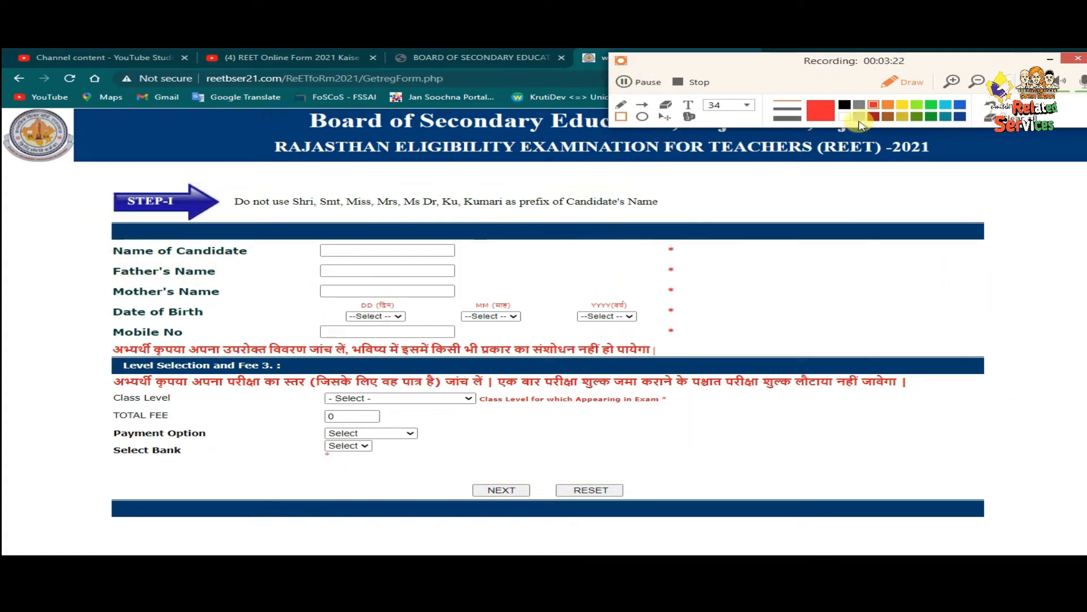
{"action": "mouse_move", "coordinate": [85, 237]}
{"action": "left_mouse_down"}
{"action": "mouse_move", "coordinate": [408, 267]}
{"action": "mouse_move", "coordinate": [491, 260]}
{"action": "left_mouse_up"}
{"action": "mouse_move", "coordinate": [93, 262]}
{"action": "left_mouse_down"}
{"action": "mouse_move", "coordinate": [264, 282]}
{"action": "mouse_move", "coordinate": [481, 279]}
{"action": "left_mouse_up"}
{"action": "left_click_drag", "start_coordinate": [84, 283], "coordinate": [480, 302]}
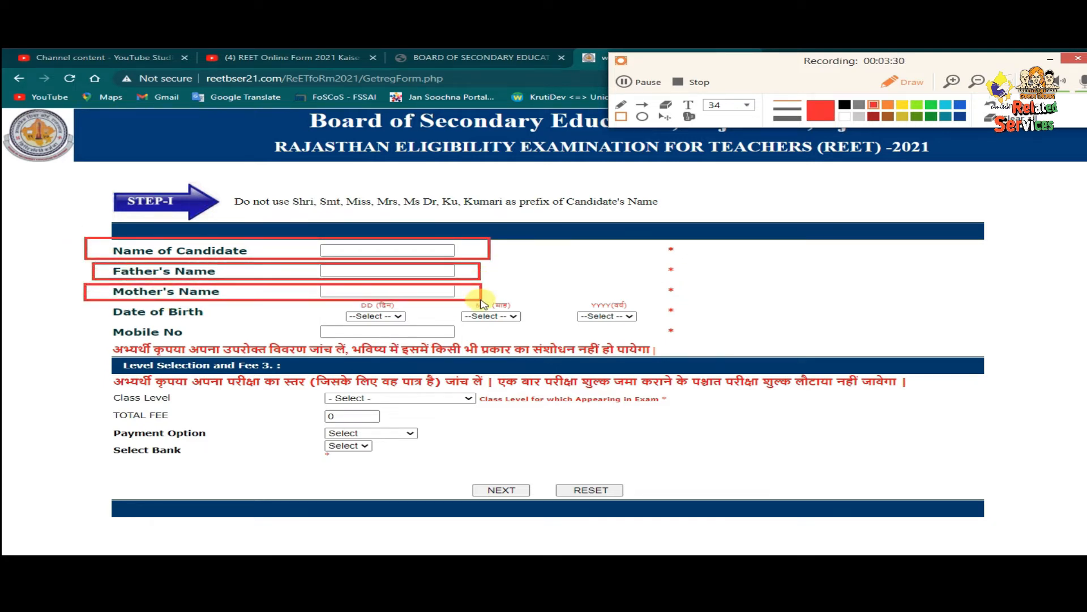
{"action": "left_click_drag", "start_coordinate": [79, 304], "coordinate": [683, 324]}
{"action": "left_click_drag", "start_coordinate": [98, 325], "coordinate": [487, 344]}
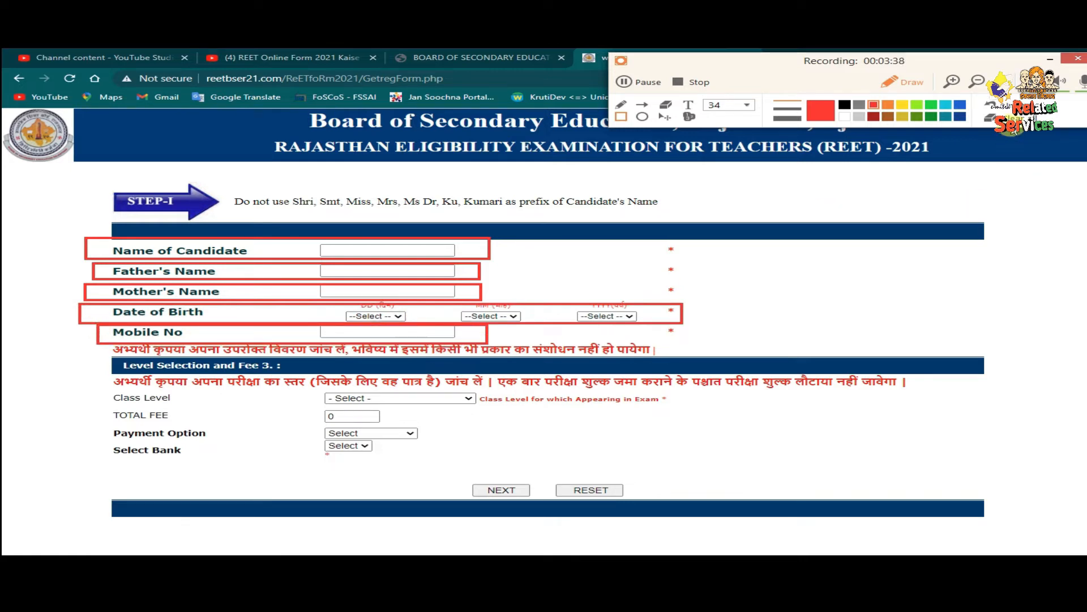
{"action": "left_click", "coordinate": [1012, 119]}
{"action": "mouse_move", "coordinate": [89, 352]}
{"action": "left_mouse_down"}
{"action": "mouse_move", "coordinate": [310, 379]}
{"action": "mouse_move", "coordinate": [146, 373]}
{"action": "mouse_move", "coordinate": [286, 376]}
{"action": "left_mouse_up"}
{"action": "mouse_move", "coordinate": [49, 325]}
{"action": "left_mouse_down"}
{"action": "mouse_move", "coordinate": [358, 406]}
{"action": "mouse_move", "coordinate": [259, 391]}
{"action": "mouse_move", "coordinate": [338, 401]}
{"action": "left_mouse_up"}
{"action": "left_click_drag", "start_coordinate": [117, 356], "coordinate": [286, 388]}
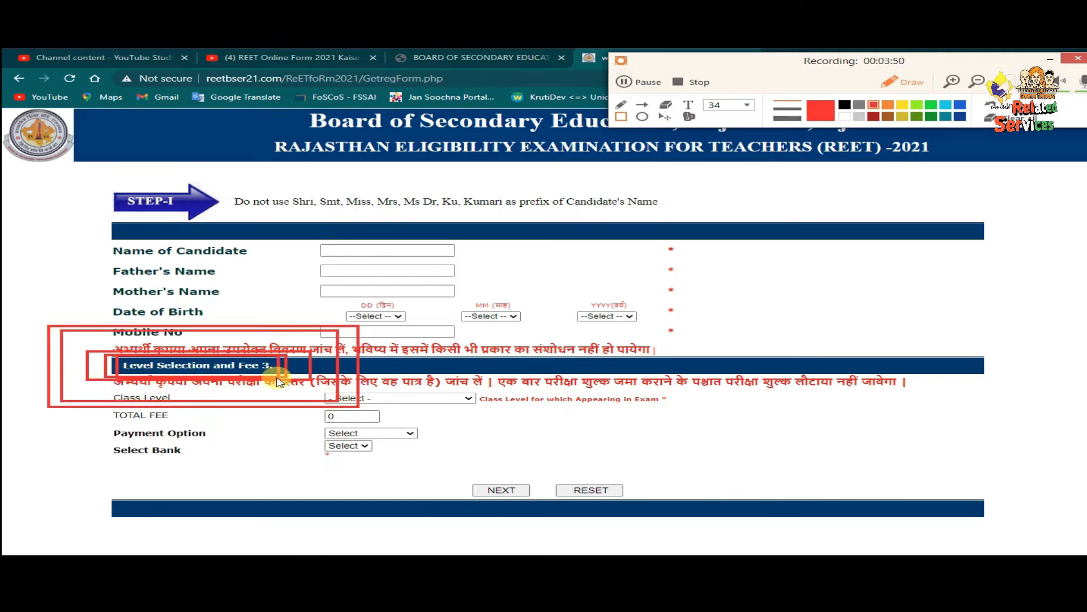
{"action": "left_click", "coordinate": [990, 119]}
{"action": "left_click", "coordinate": [905, 84]}
{"action": "left_click", "coordinate": [905, 84]}
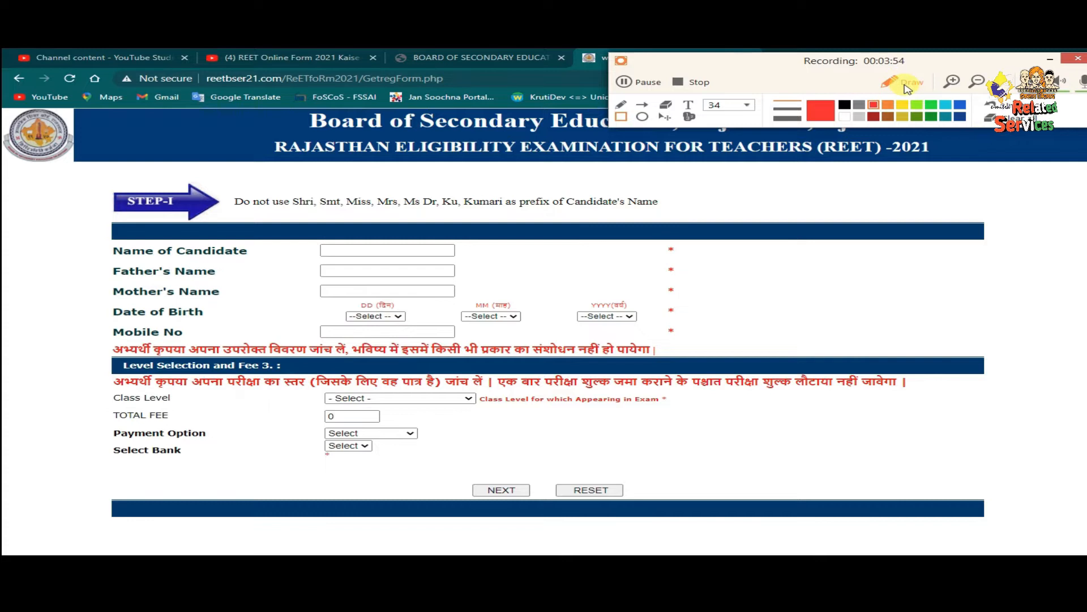
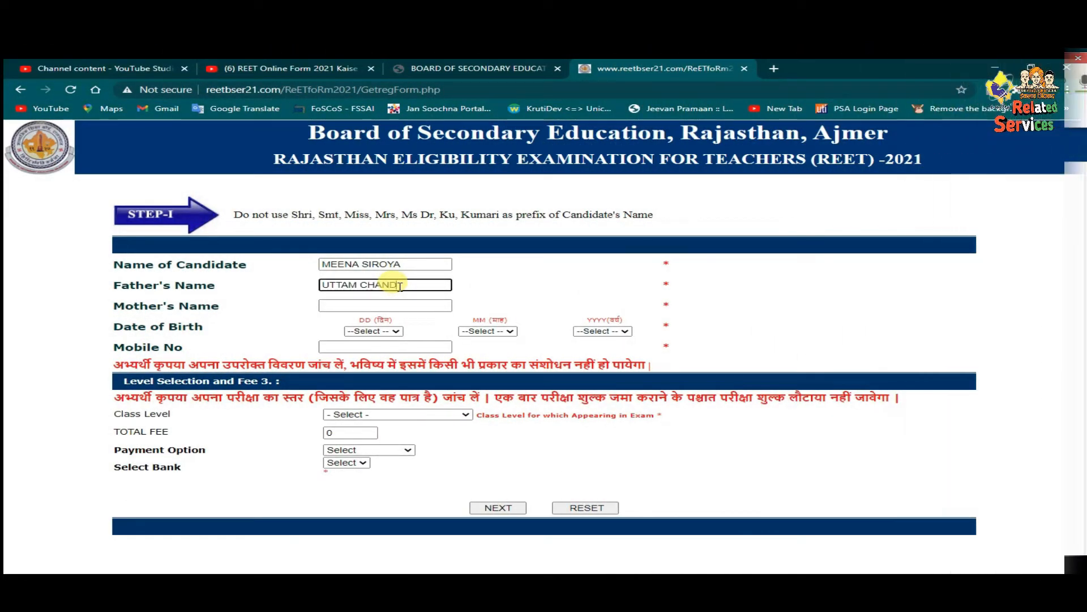
- Enter the father's name and the mother's name
{"action": "left_click", "coordinate": [388, 306]}
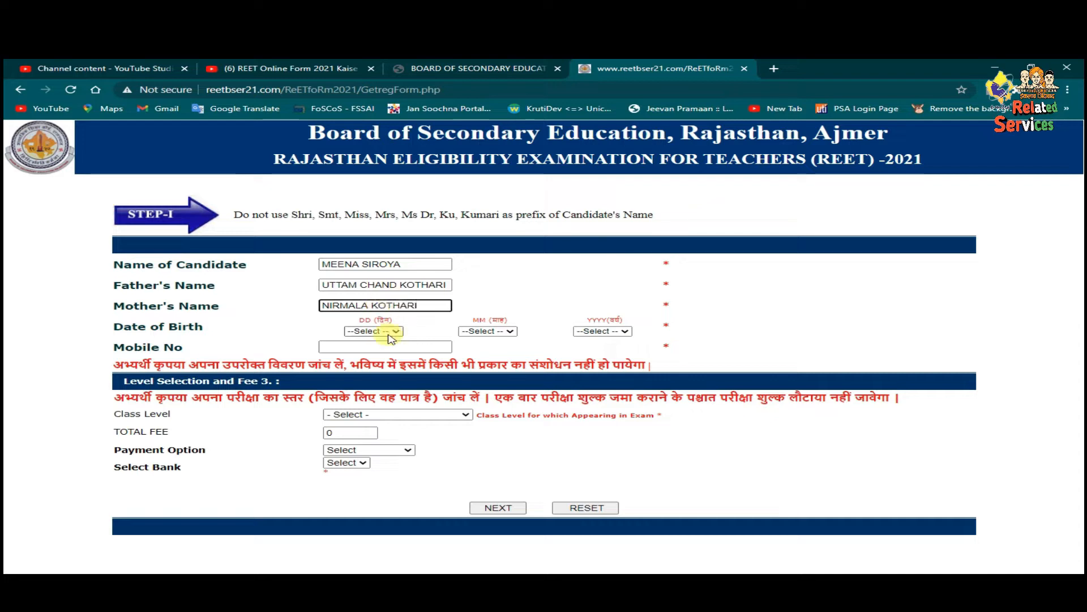
- Pick the birth date in the DD/MM/YYYY dropdowns and enter the mobile number
{"action": "left_click", "coordinate": [373, 331]}
{"action": "left_click", "coordinate": [369, 499]}
{"action": "left_click", "coordinate": [487, 331]}
{"action": "left_click", "coordinate": [482, 367]}
{"action": "left_click", "coordinate": [588, 333]}
{"action": "scroll", "coordinate": [592, 430], "scroll_direction": "down", "scroll_amount": 6}
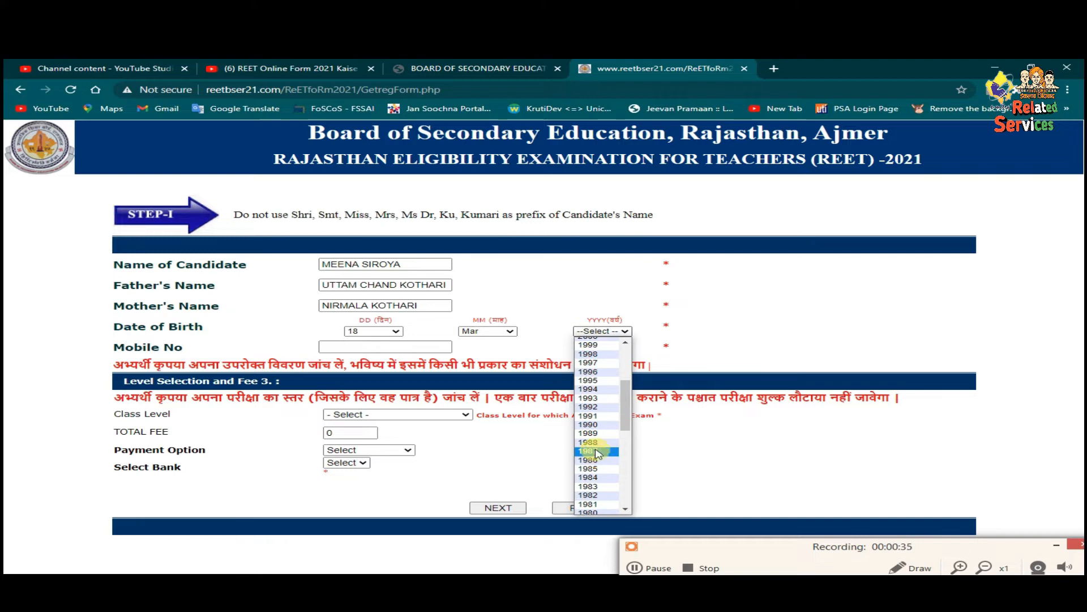
{"action": "left_click", "coordinate": [592, 449]}
{"action": "left_click", "coordinate": [376, 346]}
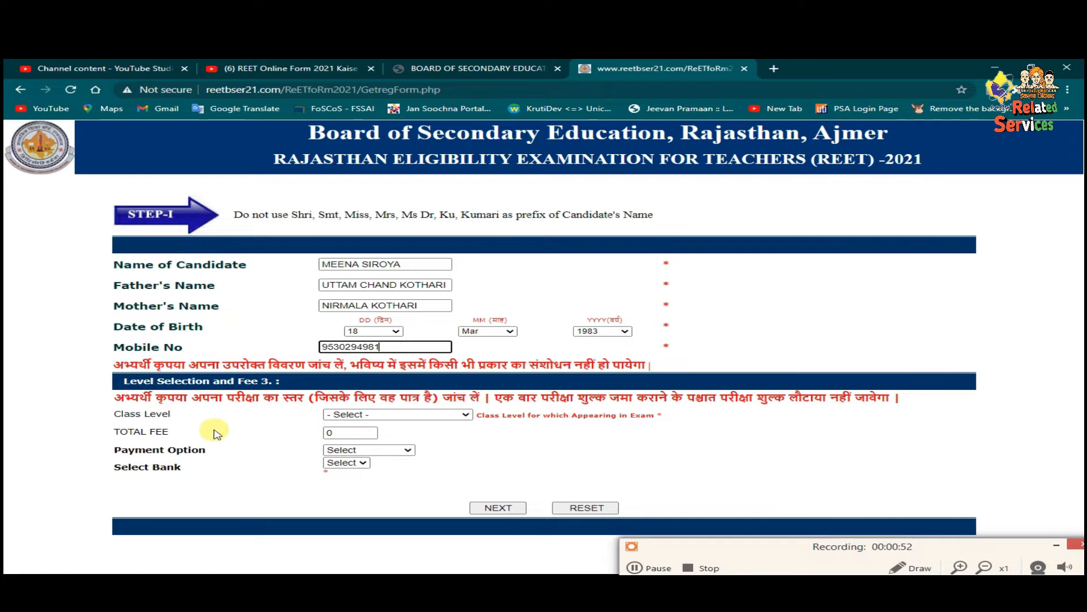
{"action": "left_click", "coordinate": [374, 416]}
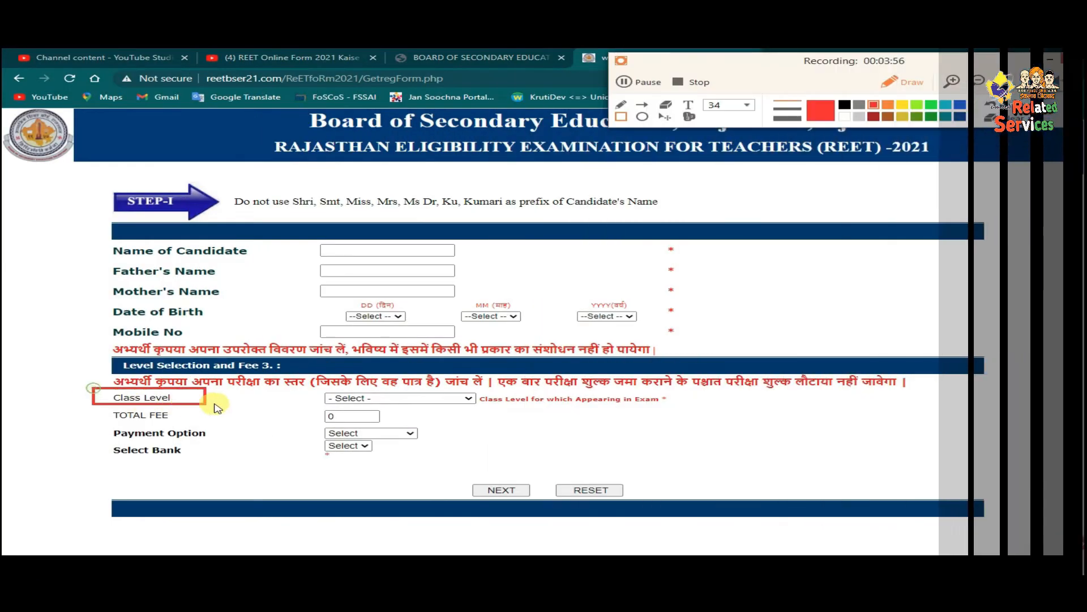
{"action": "left_click_drag", "start_coordinate": [217, 406], "coordinate": [507, 407]}
{"action": "left_click", "coordinate": [994, 117]}
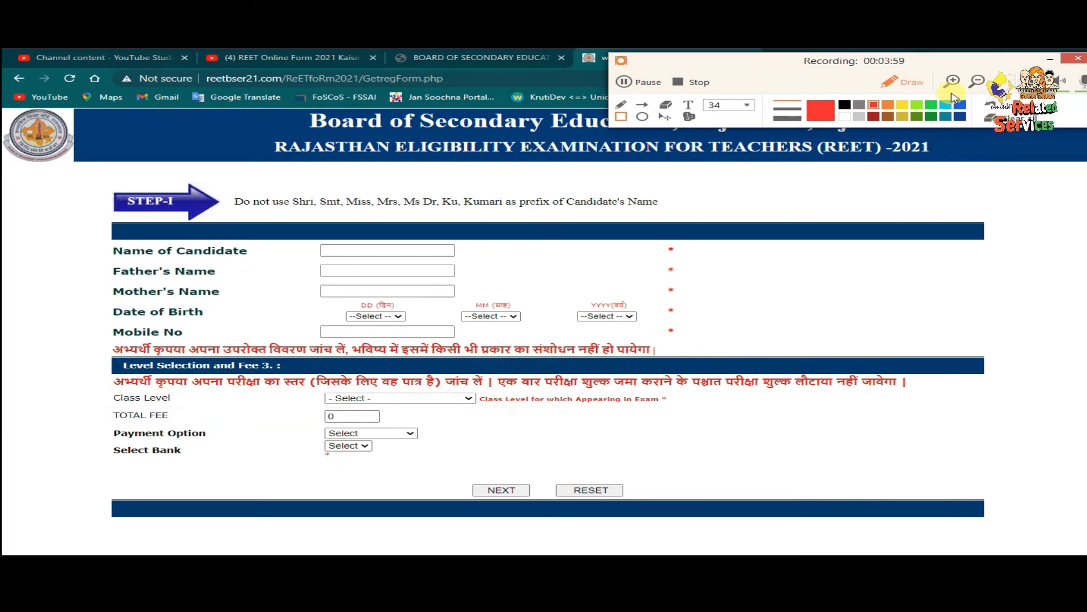
- Choose Level I (Classes I to V) as the class level
{"action": "left_click", "coordinate": [905, 82]}
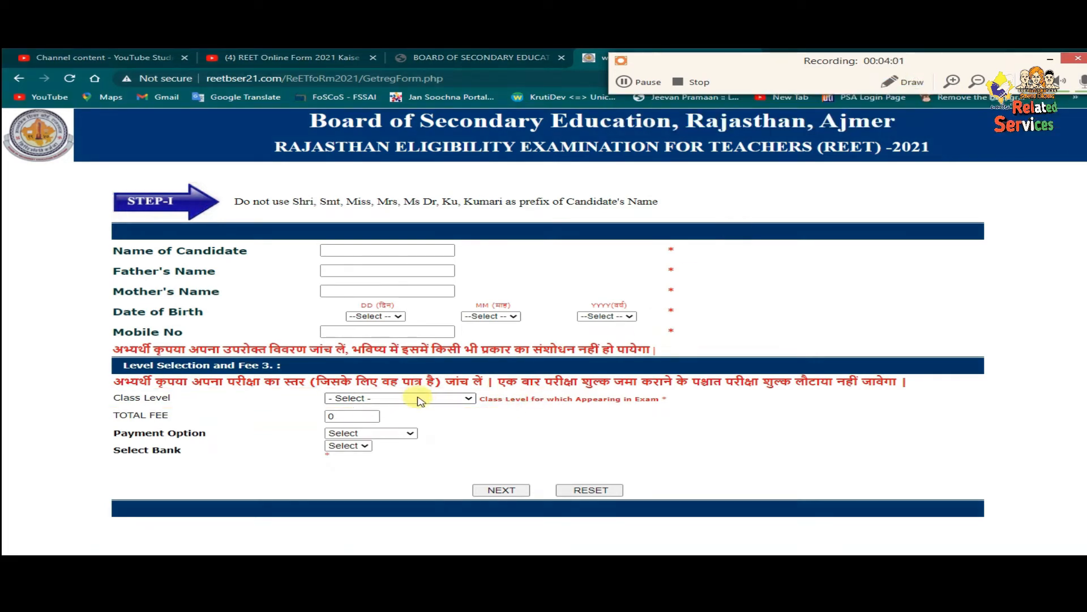
{"action": "left_click", "coordinate": [420, 399]}
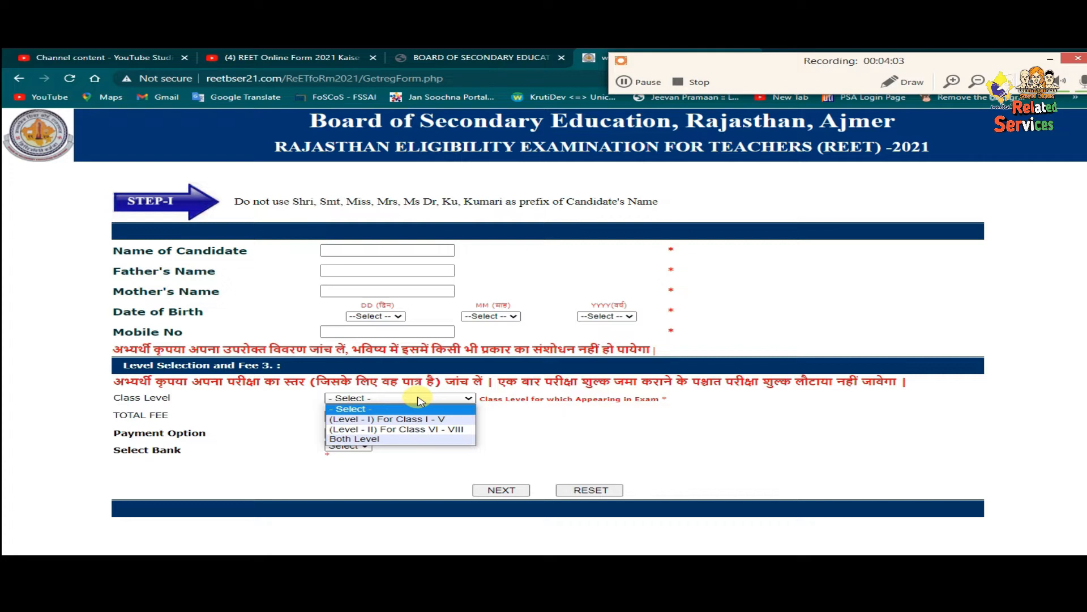
{"action": "left_click", "coordinate": [422, 398]}
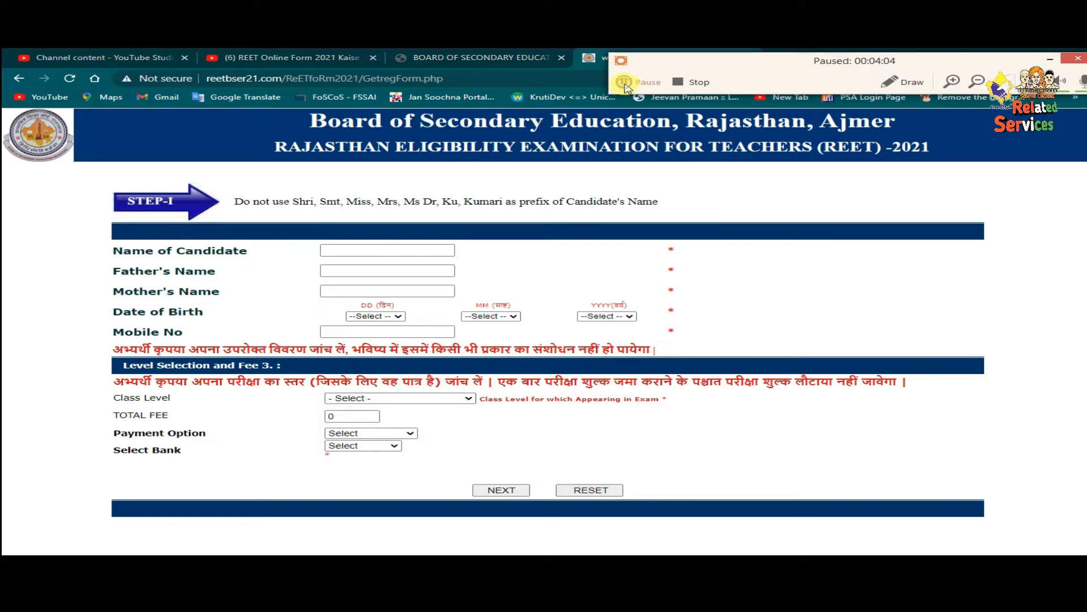
{"action": "left_click", "coordinate": [416, 399]}
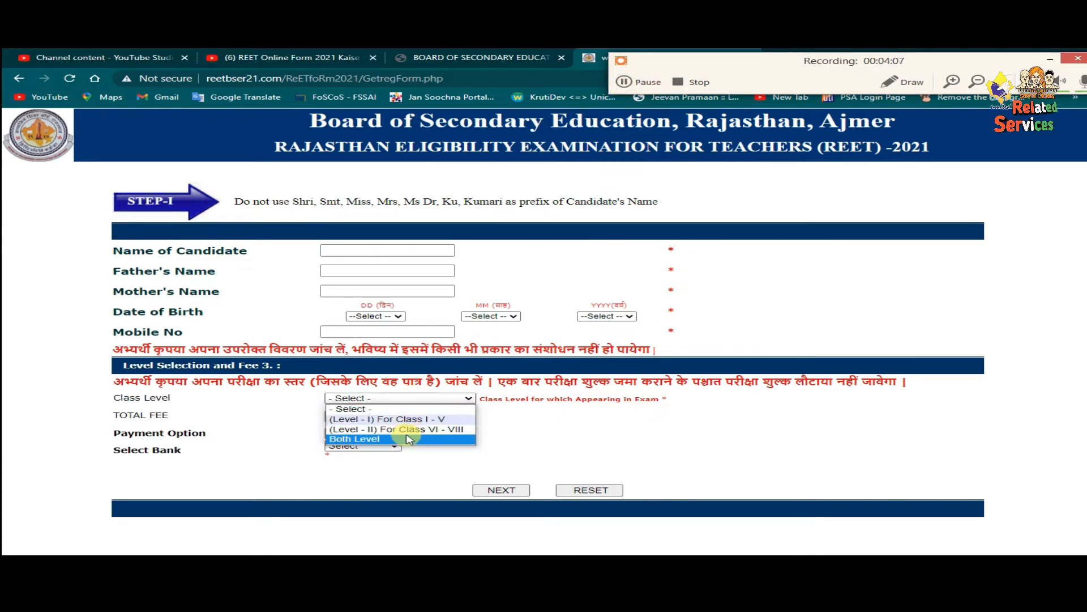
{"action": "left_click", "coordinate": [408, 419]}
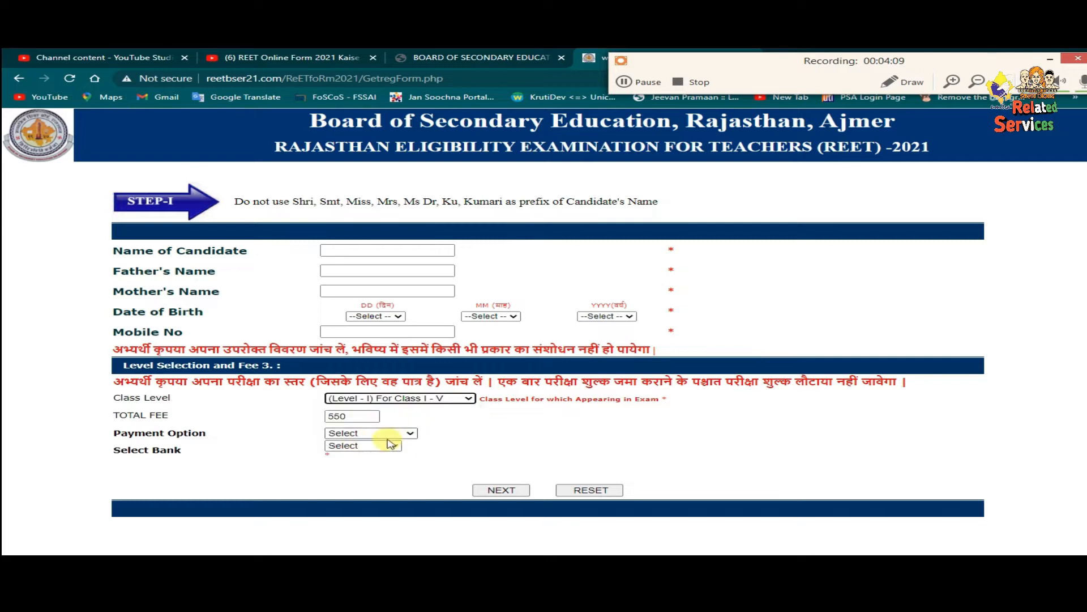
- Try Online Payment and view its banks, then switch the payment option to Cash Payment
{"action": "left_click", "coordinate": [389, 432]}
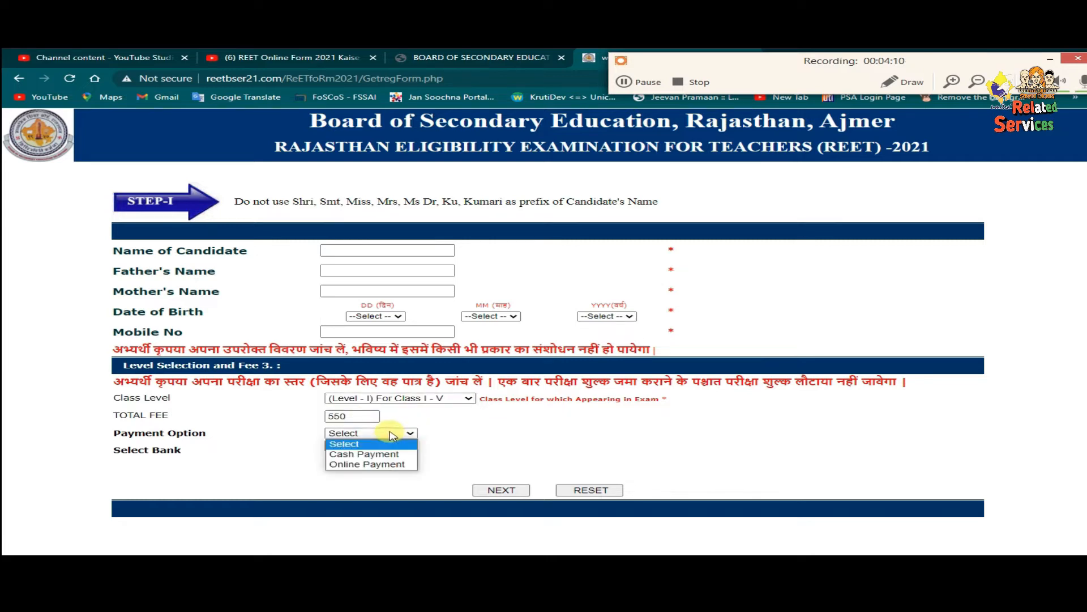
{"action": "left_click", "coordinate": [386, 466]}
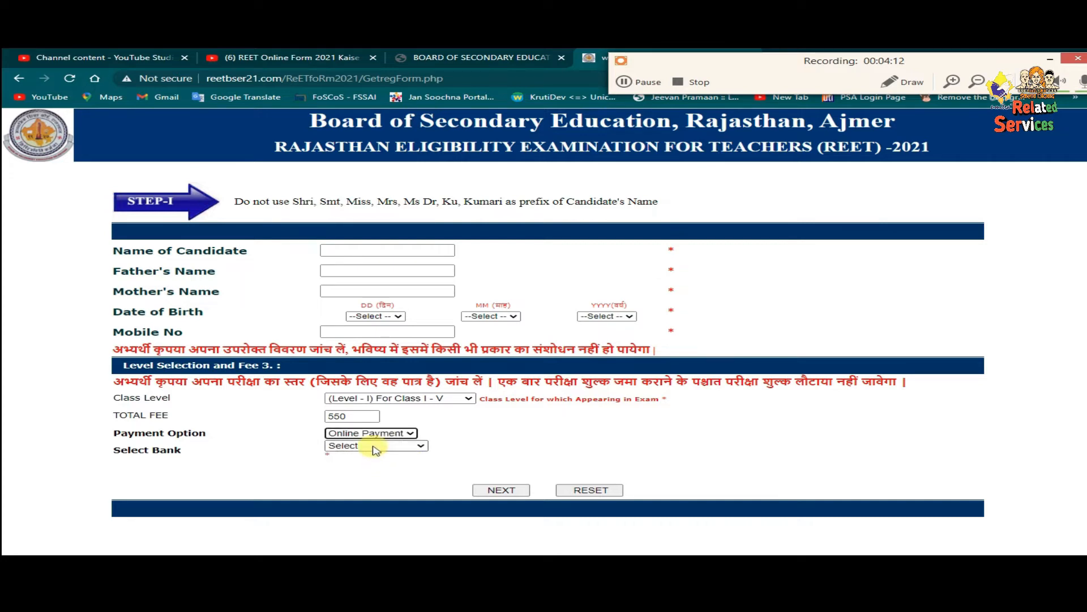
{"action": "left_click", "coordinate": [374, 447]}
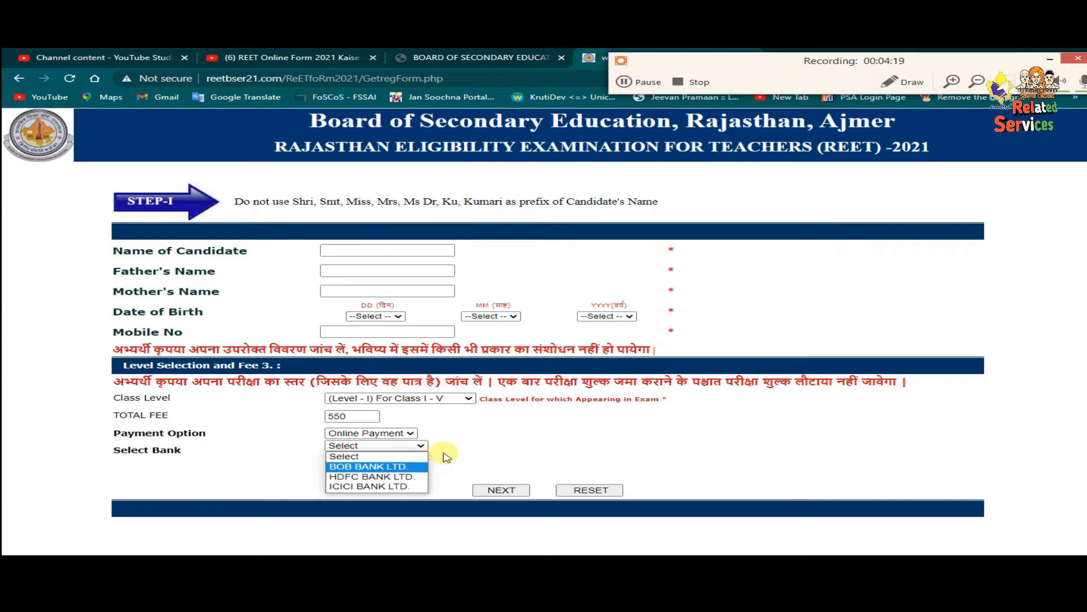
{"action": "left_click", "coordinate": [410, 433]}
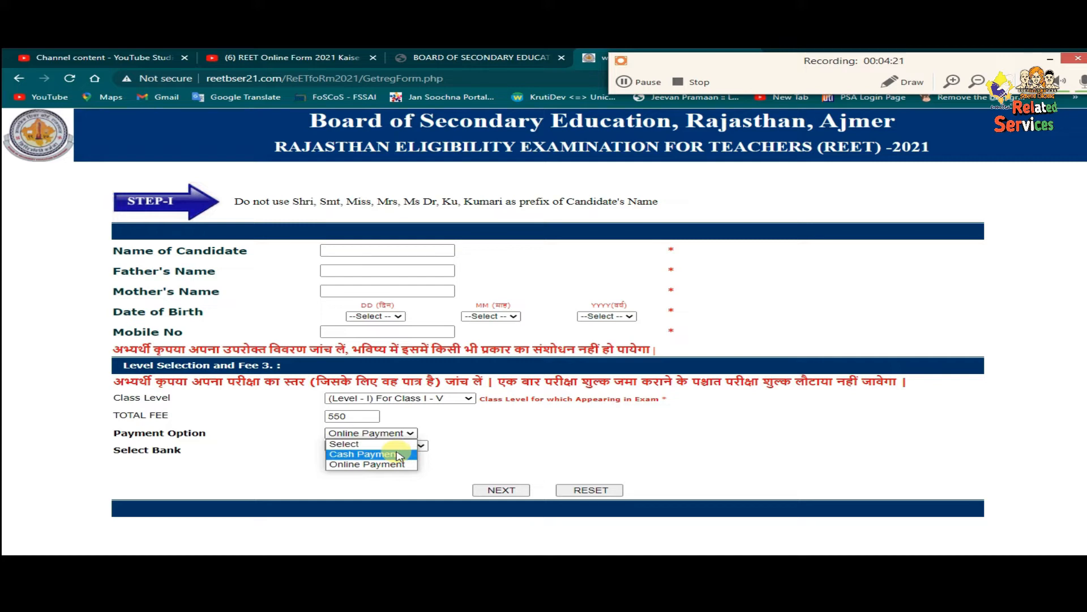
{"action": "left_click", "coordinate": [399, 455]}
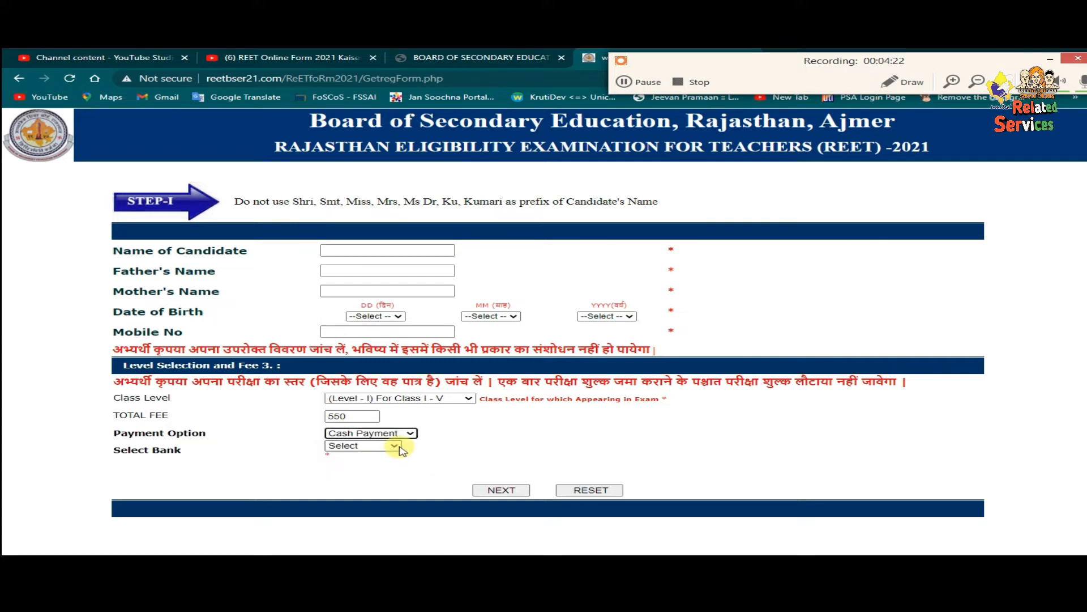
{"action": "left_click", "coordinate": [395, 445]}
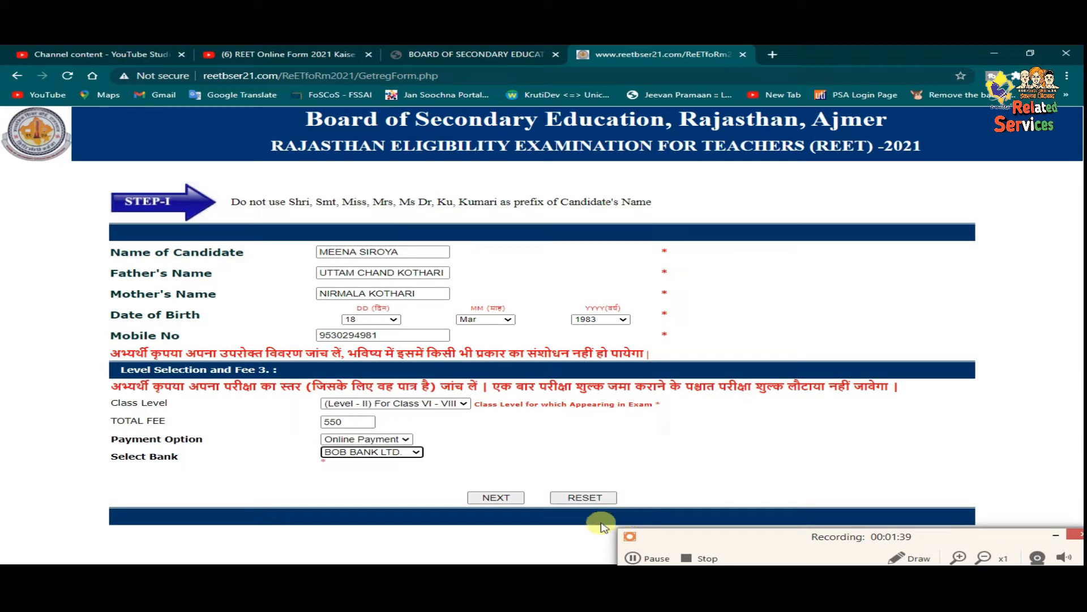
- Submit the registration to get the 550 payment invoice, then go to the Bank of Baroda gateway
{"action": "left_click", "coordinate": [497, 497]}
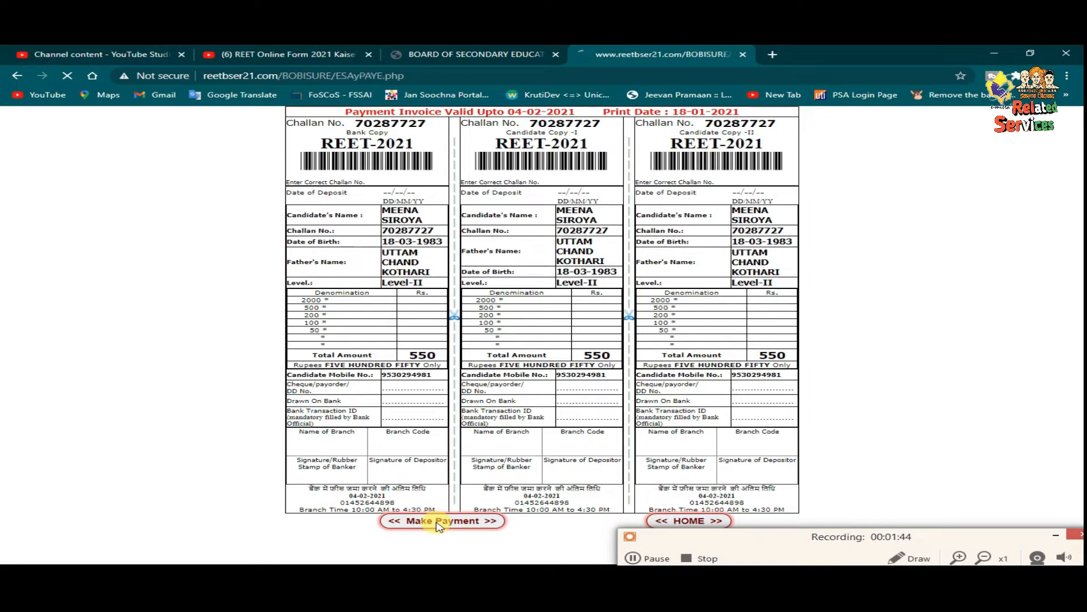
{"action": "left_click", "coordinate": [439, 525]}
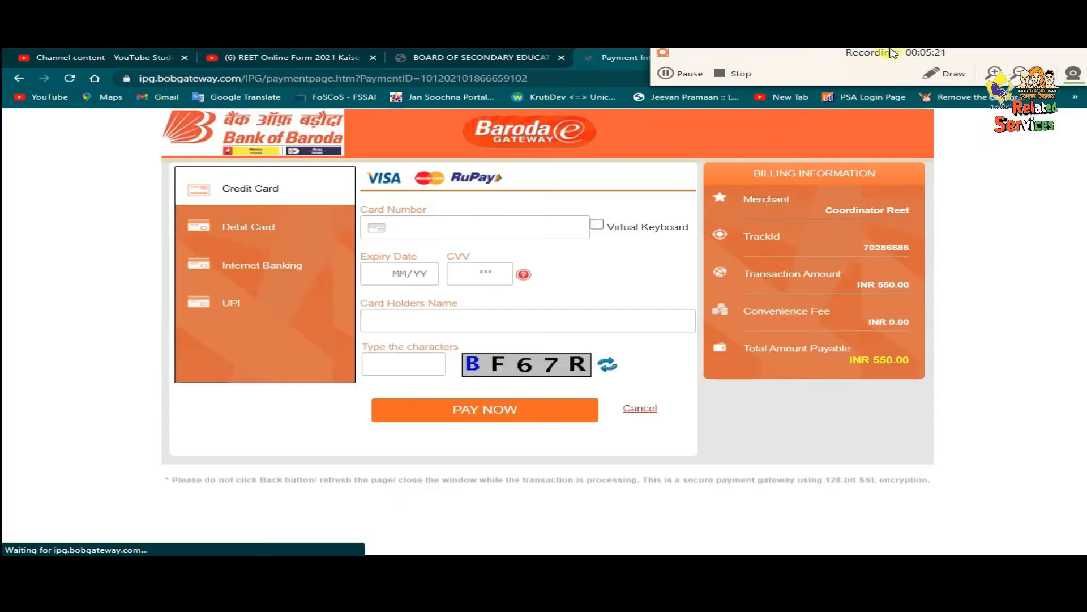
- Switch the Bank of Baroda gateway's payment method from credit card to Debit Card
{"action": "left_click", "coordinate": [953, 74]}
{"action": "left_click", "coordinate": [661, 108]}
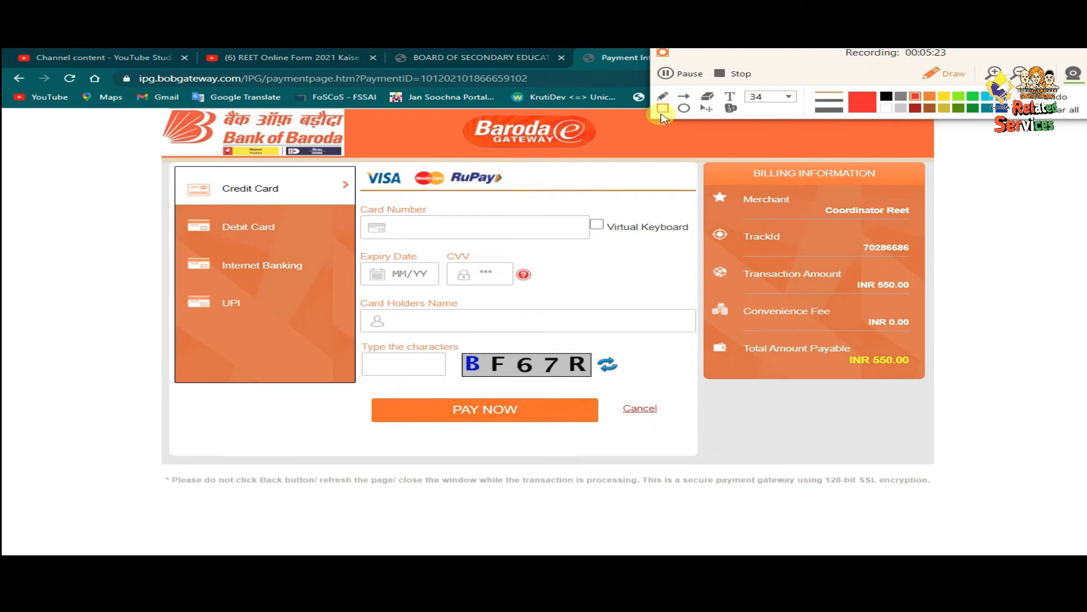
{"action": "mouse_move", "coordinate": [110, 207]}
{"action": "left_mouse_down"}
{"action": "mouse_move", "coordinate": [220, 244]}
{"action": "mouse_move", "coordinate": [409, 252]}
{"action": "left_mouse_up"}
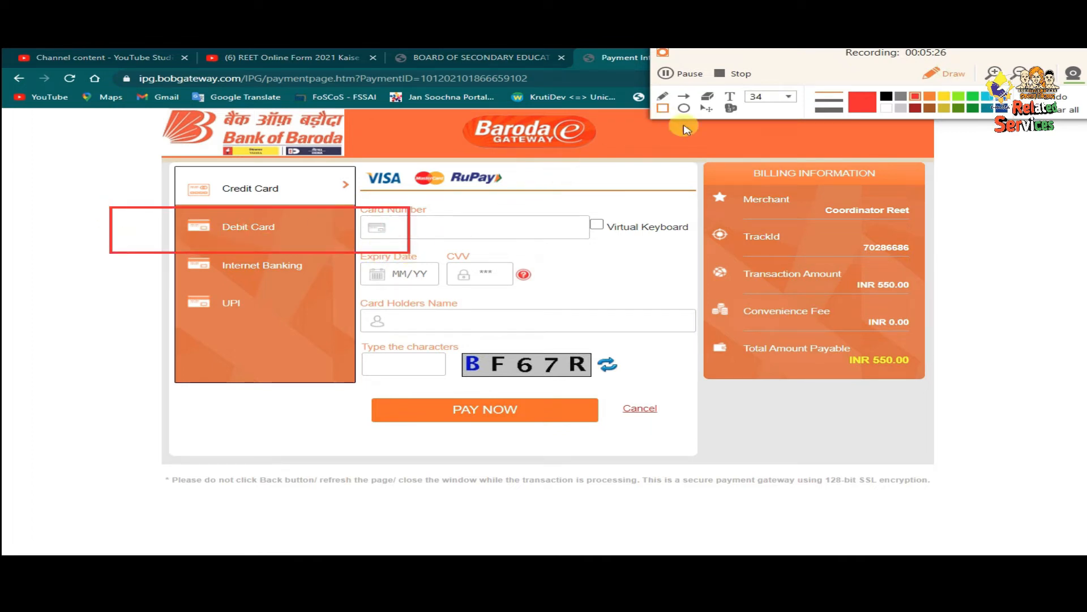
{"action": "left_click_drag", "start_coordinate": [137, 212], "coordinate": [337, 240]}
{"action": "left_click", "coordinate": [887, 98]}
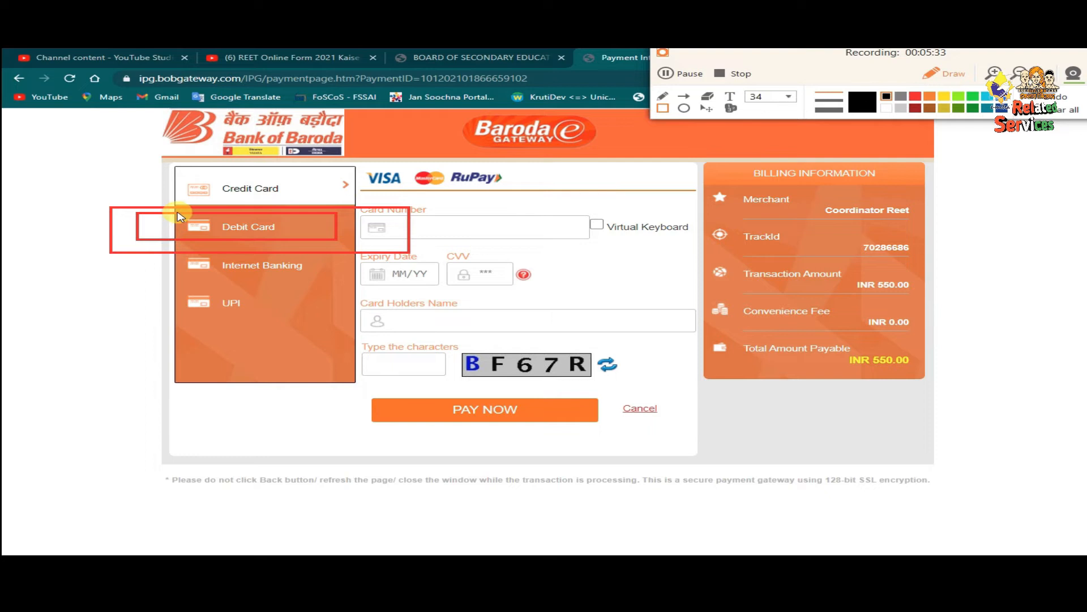
{"action": "left_click", "coordinate": [1059, 110]}
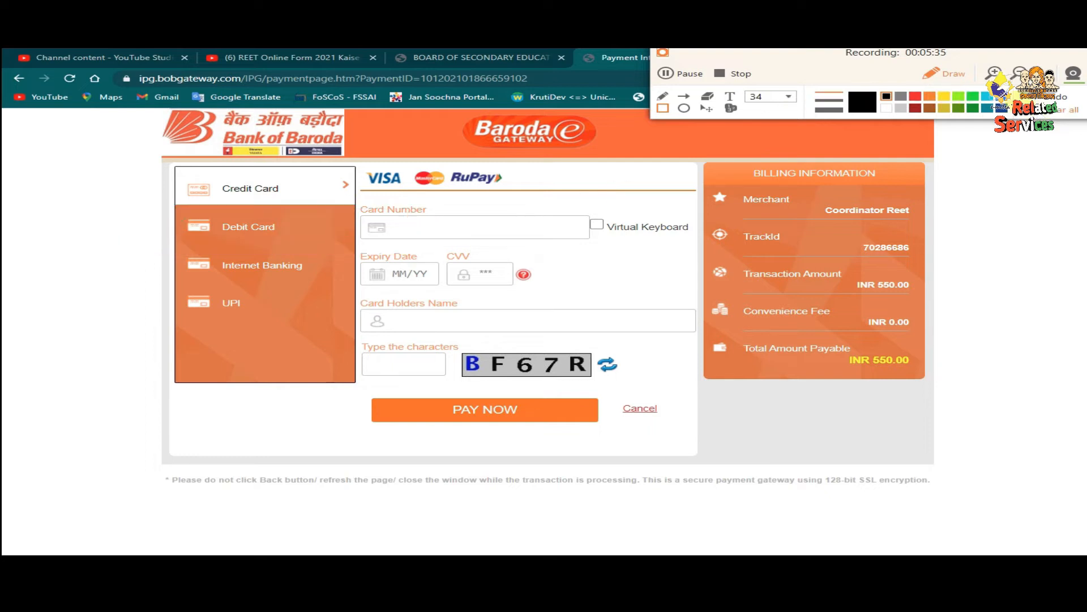
{"action": "left_click", "coordinate": [963, 79]}
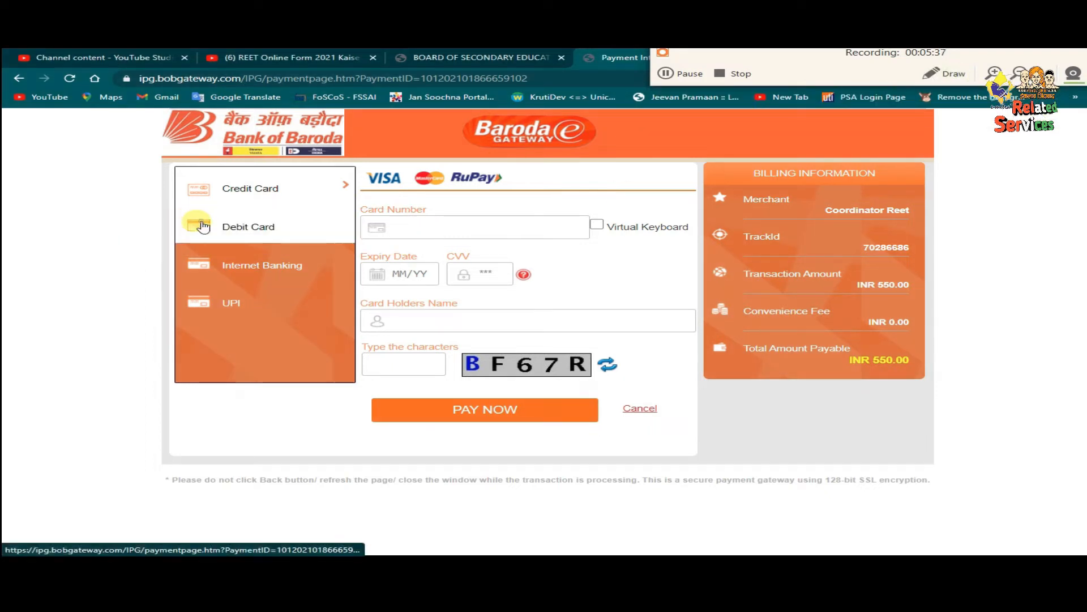
{"action": "left_click", "coordinate": [205, 227]}
- Return to the REET Step-I form and open the Select Bank list
{"action": "left_click", "coordinate": [941, 74]}
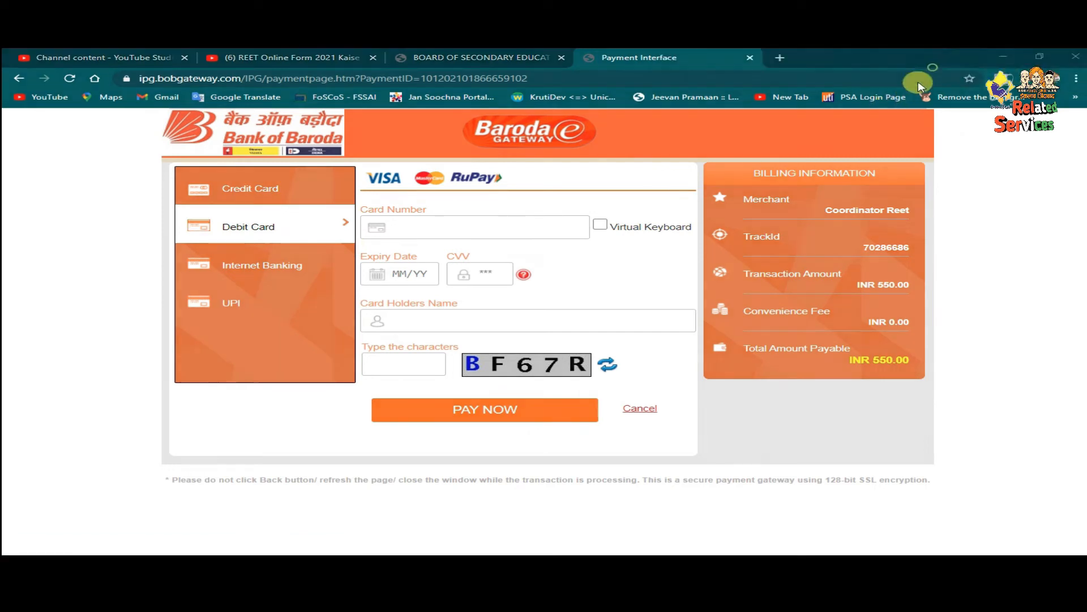
{"action": "left_click_drag", "start_coordinate": [343, 200], "coordinate": [627, 248]}
{"action": "left_click_drag", "start_coordinate": [348, 249], "coordinate": [574, 289]}
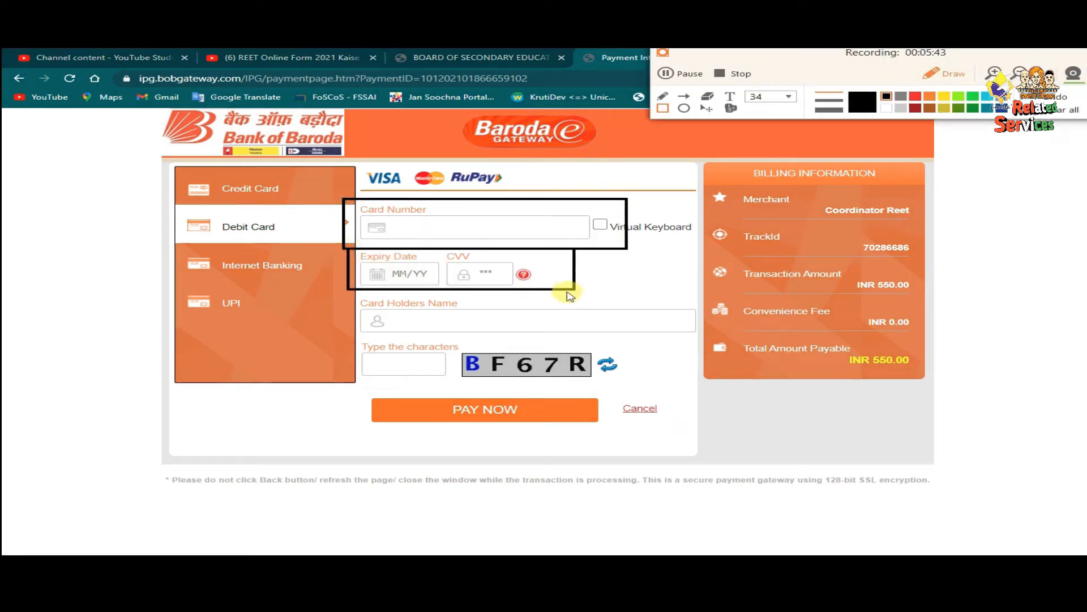
{"action": "mouse_move", "coordinate": [355, 294]}
{"action": "left_mouse_down"}
{"action": "mouse_move", "coordinate": [485, 332]}
{"action": "mouse_move", "coordinate": [719, 335]}
{"action": "left_mouse_up"}
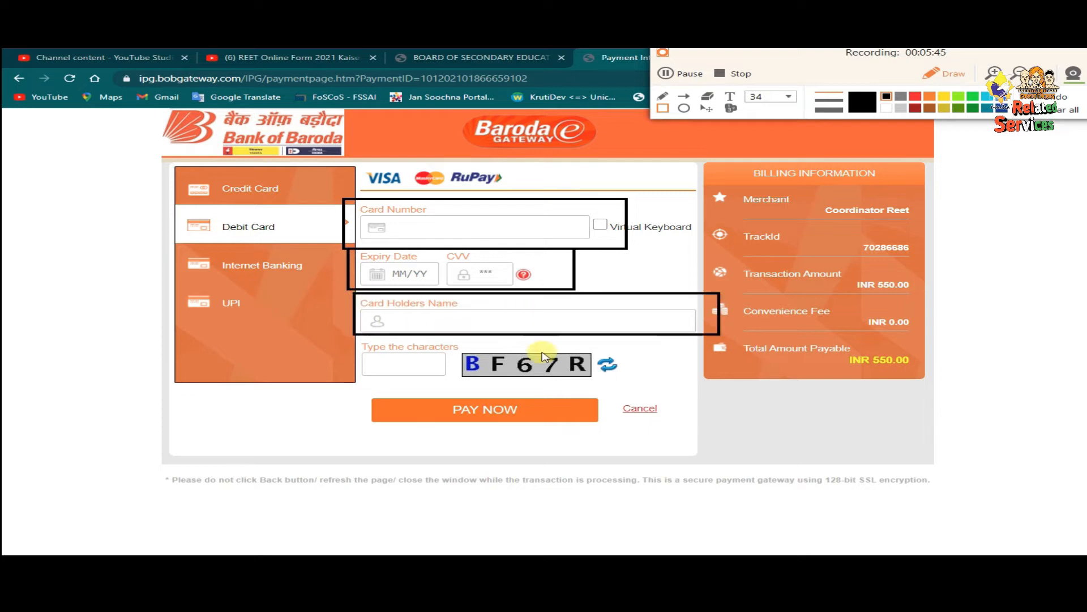
{"action": "left_click_drag", "start_coordinate": [364, 342], "coordinate": [446, 380]}
{"action": "left_click_drag", "start_coordinate": [359, 390], "coordinate": [625, 442]}
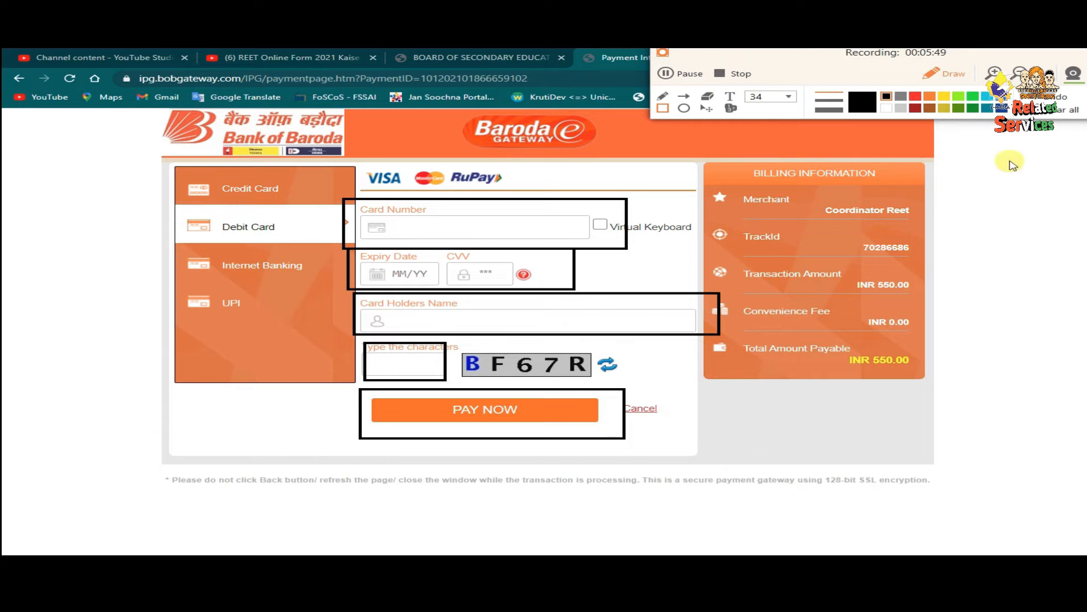
{"action": "left_click", "coordinate": [1045, 113]}
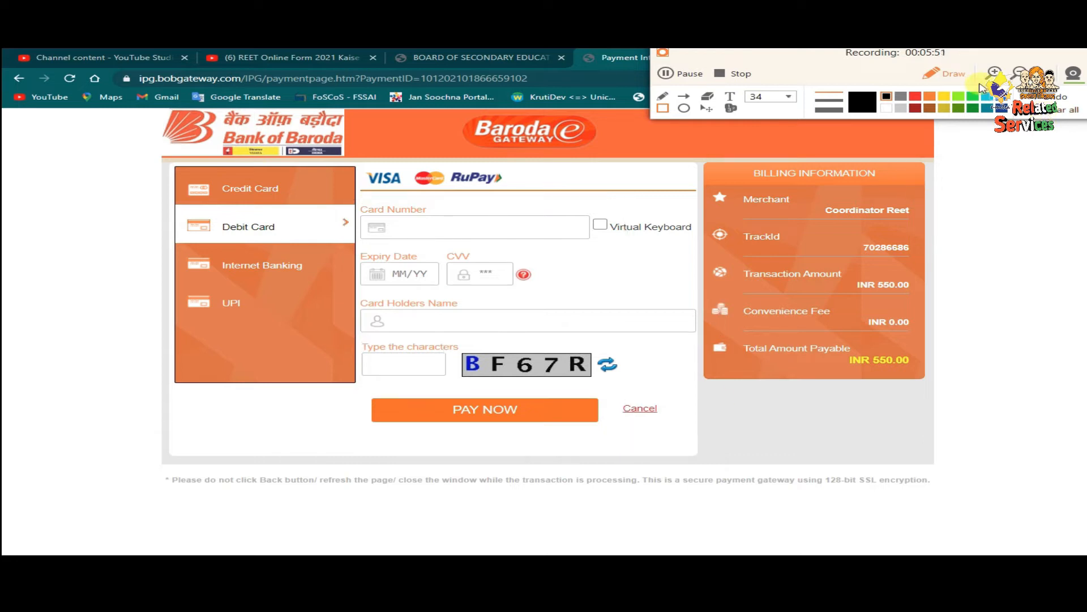
{"action": "left_click", "coordinate": [950, 78]}
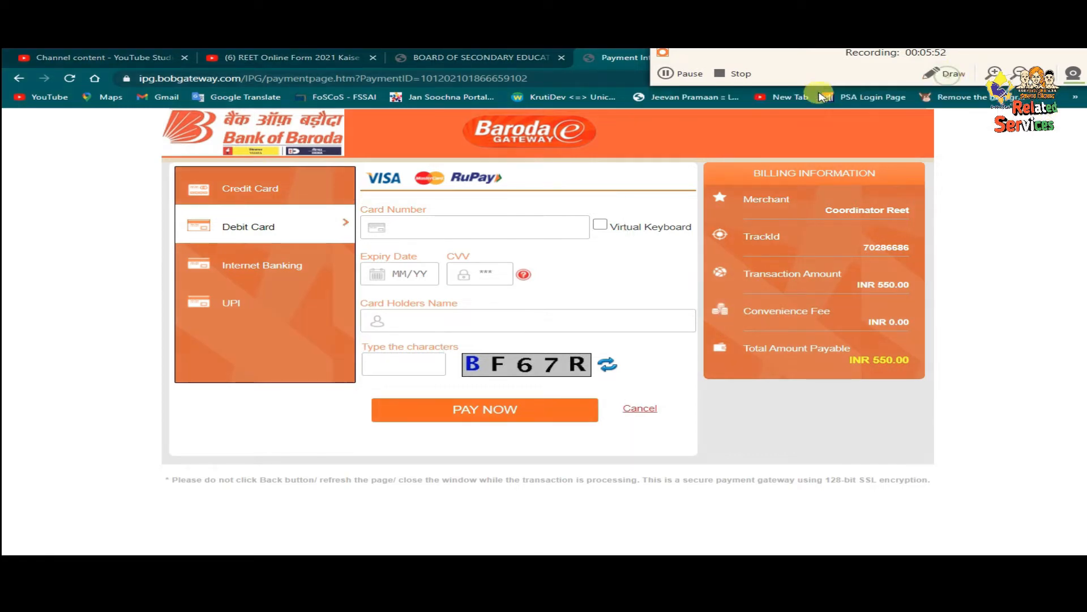
{"action": "left_click", "coordinate": [666, 74]}
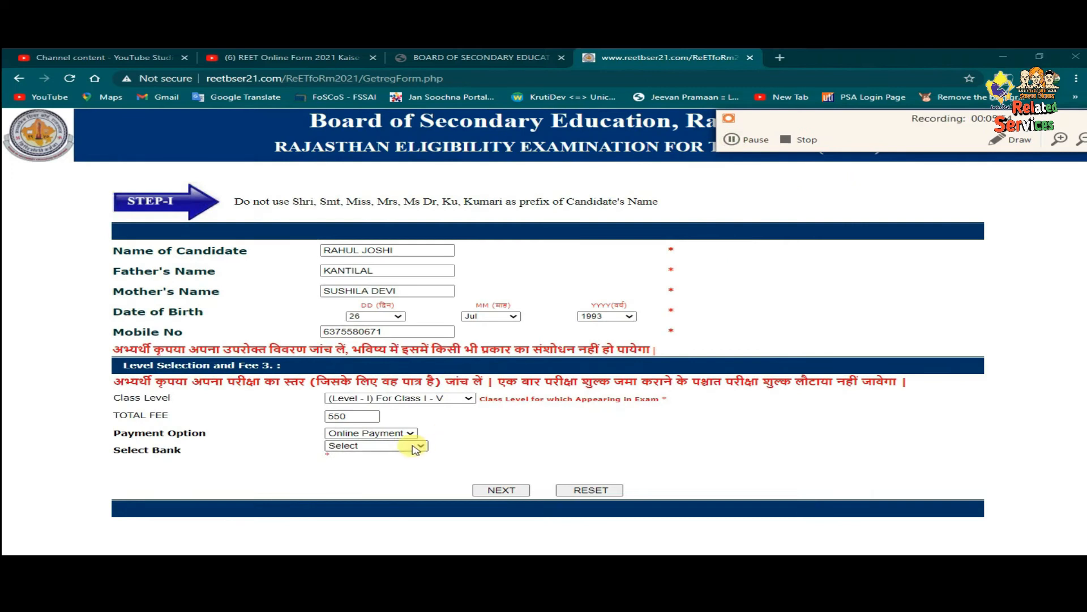
{"action": "left_click", "coordinate": [414, 445]}
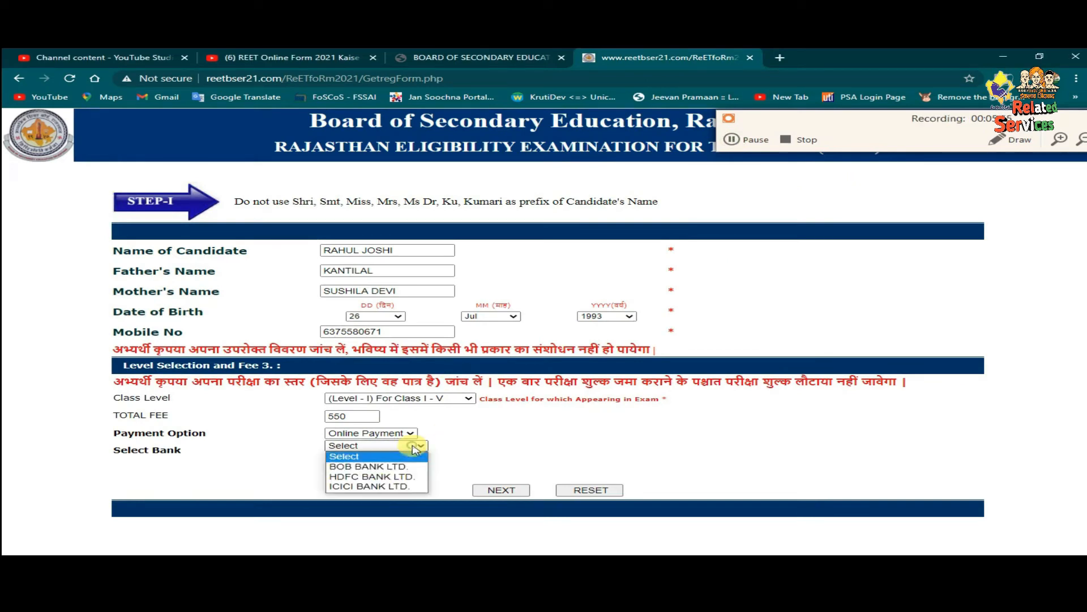
- Select HDFC BANK LTD. and proceed to the HDFC CCAvenue page for INR 550.00
{"action": "left_click", "coordinate": [389, 476]}
{"action": "left_click", "coordinate": [484, 492]}
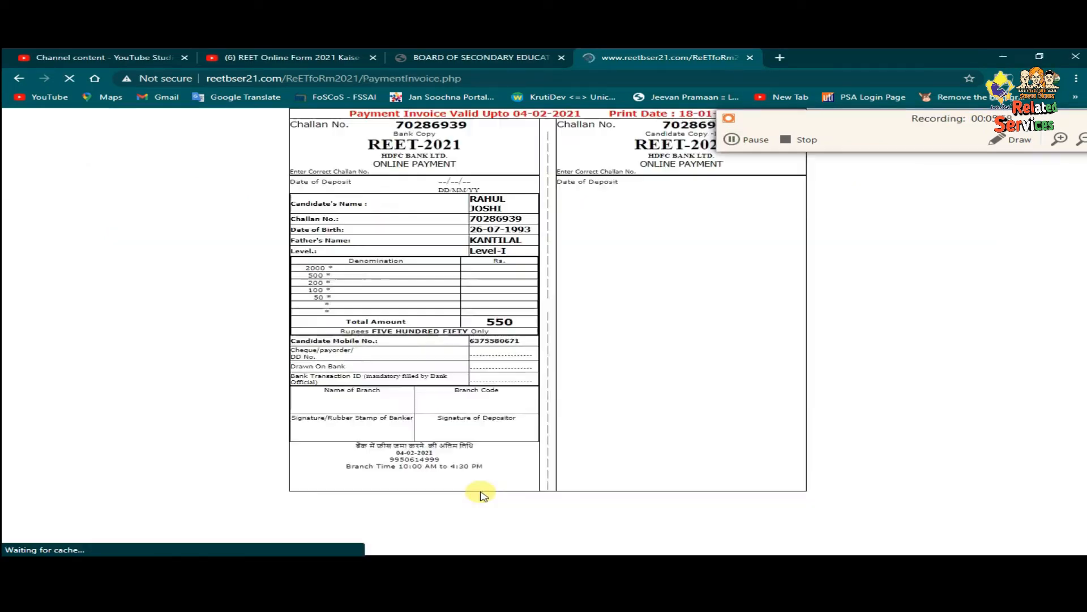
{"action": "left_click", "coordinate": [449, 510]}
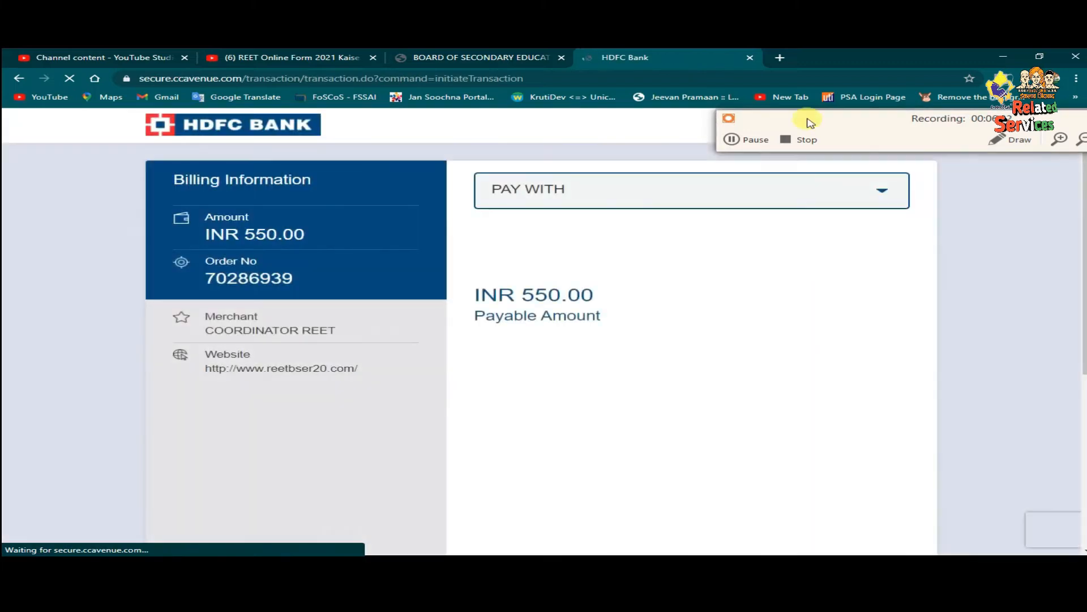
{"action": "left_click_drag", "start_coordinate": [808, 120], "coordinate": [758, 51]}
{"action": "left_click", "coordinate": [962, 72]}
{"action": "mouse_move", "coordinate": [446, 157]}
{"action": "left_mouse_down"}
{"action": "mouse_move", "coordinate": [566, 213]}
{"action": "mouse_move", "coordinate": [964, 236]}
{"action": "left_mouse_up"}
{"action": "left_click", "coordinate": [962, 71]}
- Choose OTHER BANK DEBIT CARD as the way to pay
{"action": "left_click", "coordinate": [765, 192]}
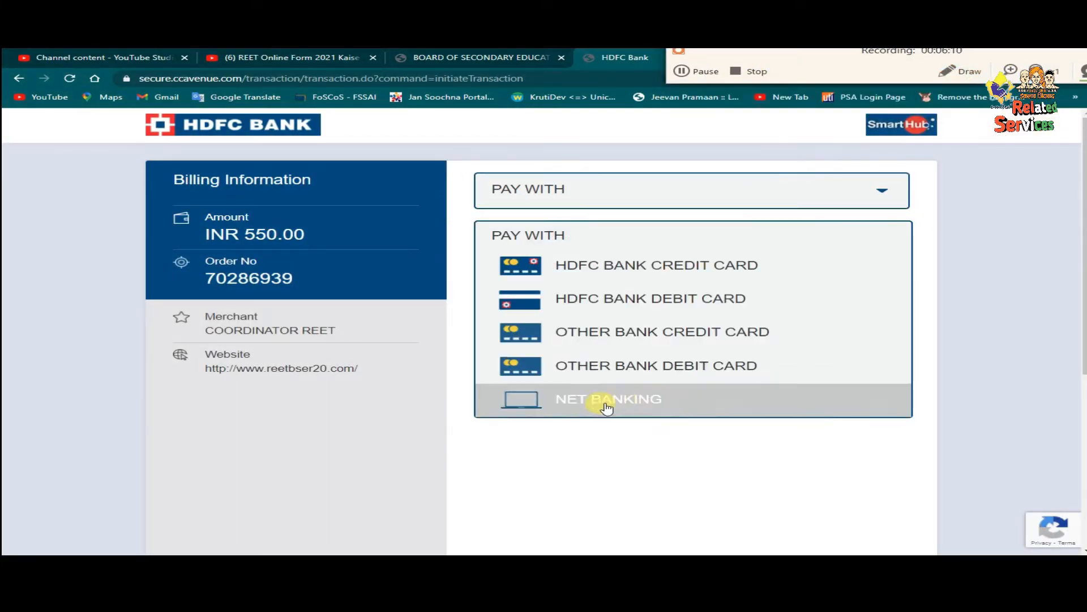
{"action": "left_click", "coordinate": [966, 73]}
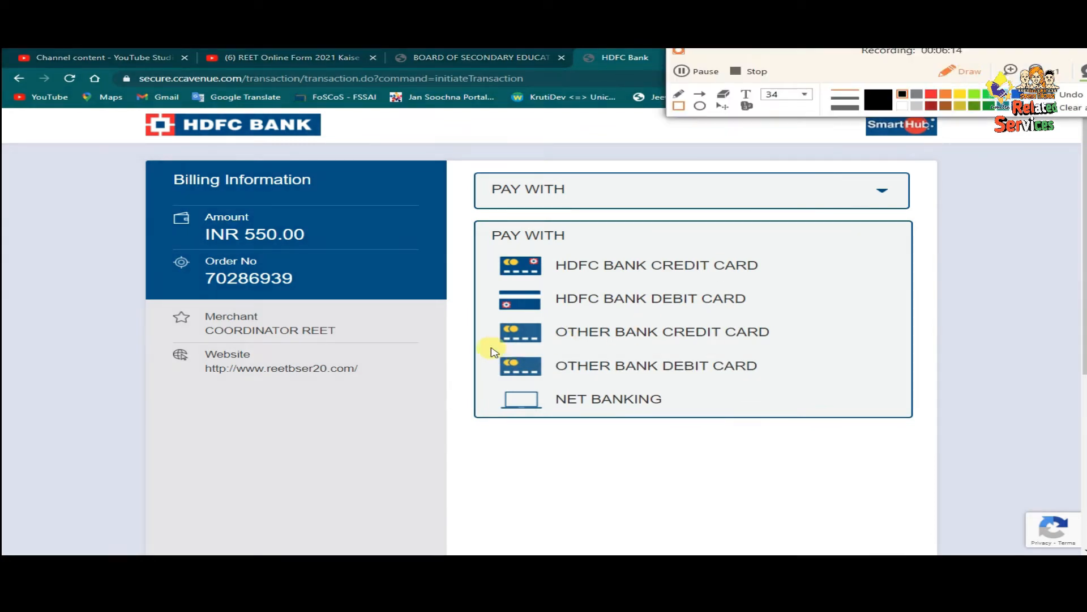
{"action": "left_click_drag", "start_coordinate": [486, 347], "coordinate": [799, 381]}
{"action": "left_click", "coordinate": [958, 71]}
{"action": "left_click", "coordinate": [959, 72]}
{"action": "left_click", "coordinate": [1064, 107]}
{"action": "left_click", "coordinate": [965, 71]}
{"action": "left_click", "coordinate": [671, 366]}
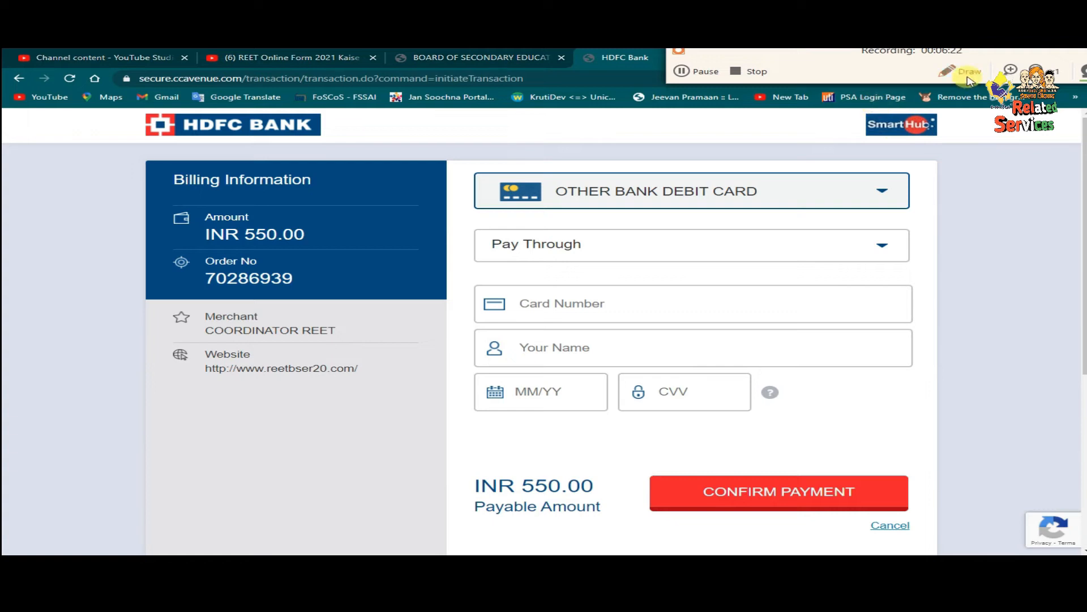
- Show and review the accepted debit card types in the Pay Through list
{"action": "mouse_move", "coordinate": [456, 271]}
{"action": "left_mouse_down"}
{"action": "mouse_move", "coordinate": [741, 369]}
{"action": "mouse_move", "coordinate": [926, 366]}
{"action": "left_mouse_up"}
{"action": "left_click_drag", "start_coordinate": [476, 371], "coordinate": [796, 419]}
{"action": "left_click_drag", "start_coordinate": [634, 455], "coordinate": [918, 533]}
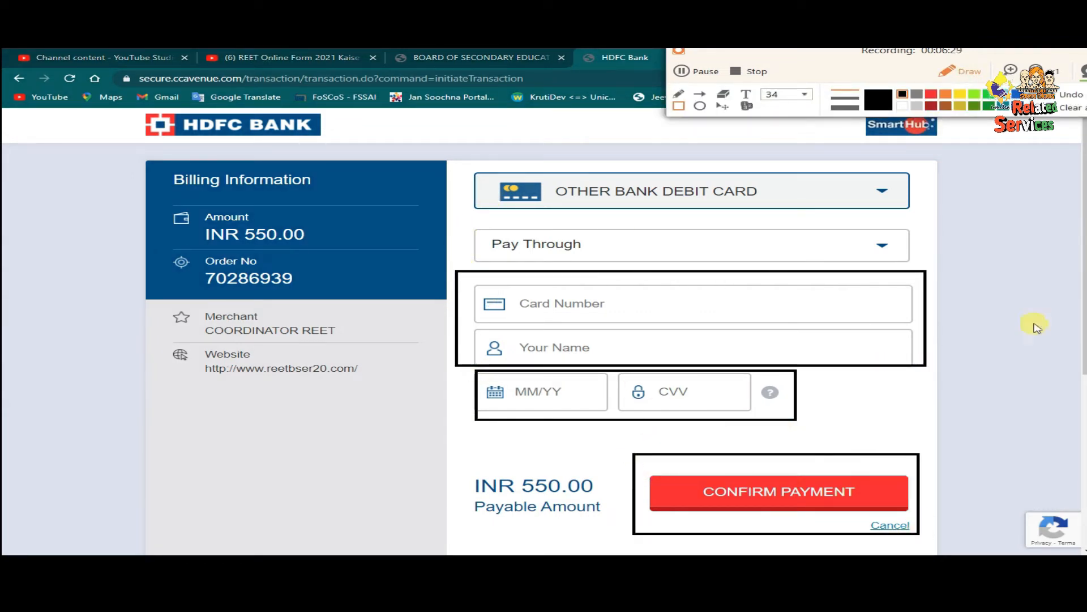
{"action": "left_click", "coordinate": [1066, 114]}
{"action": "left_click", "coordinate": [661, 244]}
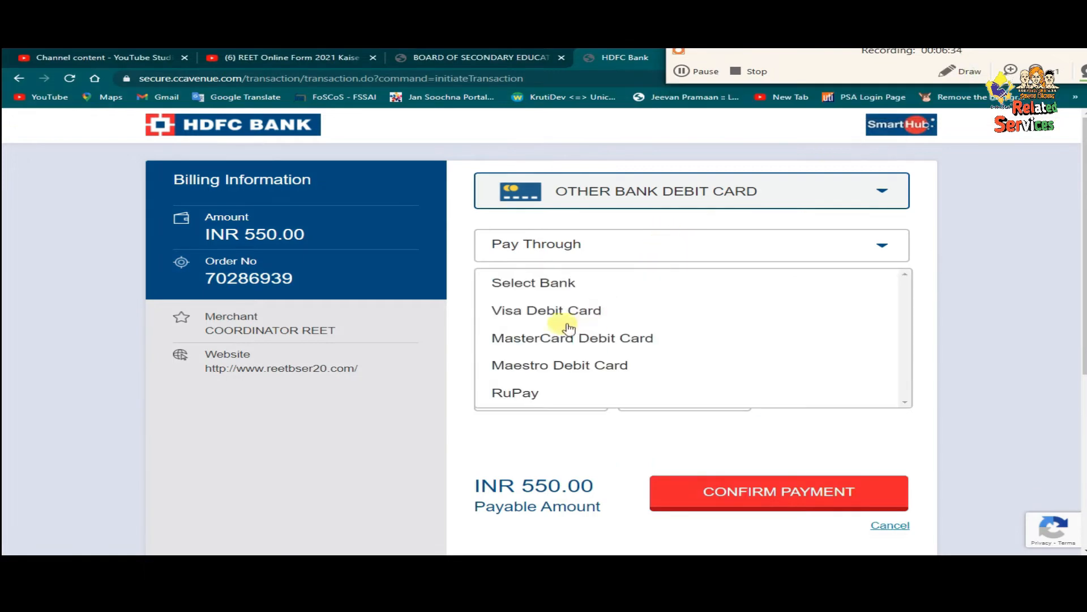
{"action": "left_click", "coordinate": [965, 69]}
{"action": "left_click_drag", "start_coordinate": [486, 300], "coordinate": [641, 326]}
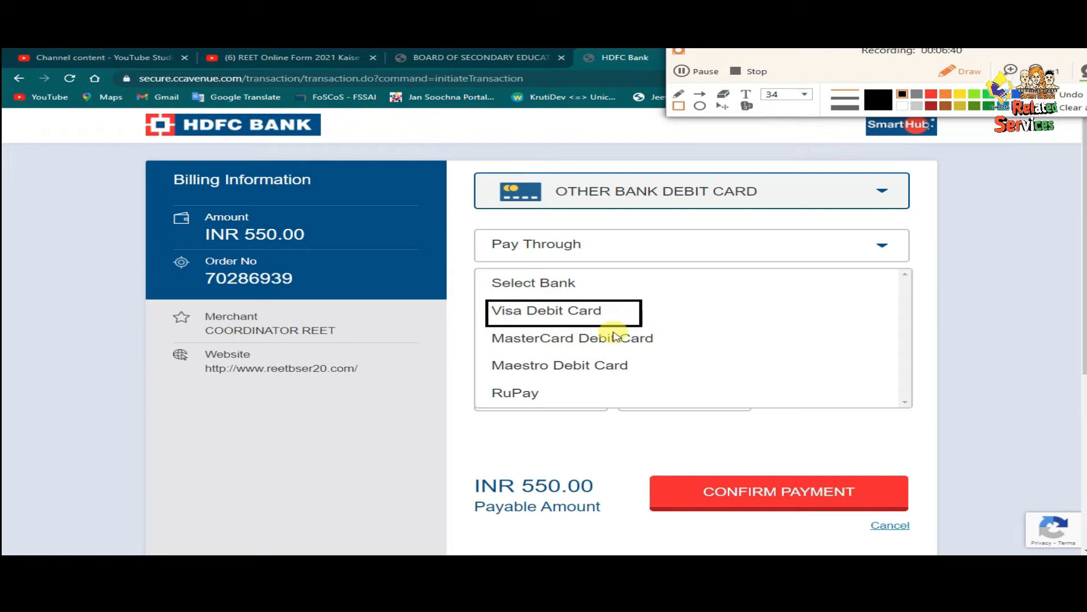
{"action": "left_click_drag", "start_coordinate": [477, 326], "coordinate": [694, 355]}
{"action": "left_click_drag", "start_coordinate": [479, 359], "coordinate": [657, 380]}
{"action": "left_click_drag", "start_coordinate": [486, 382], "coordinate": [560, 406]}
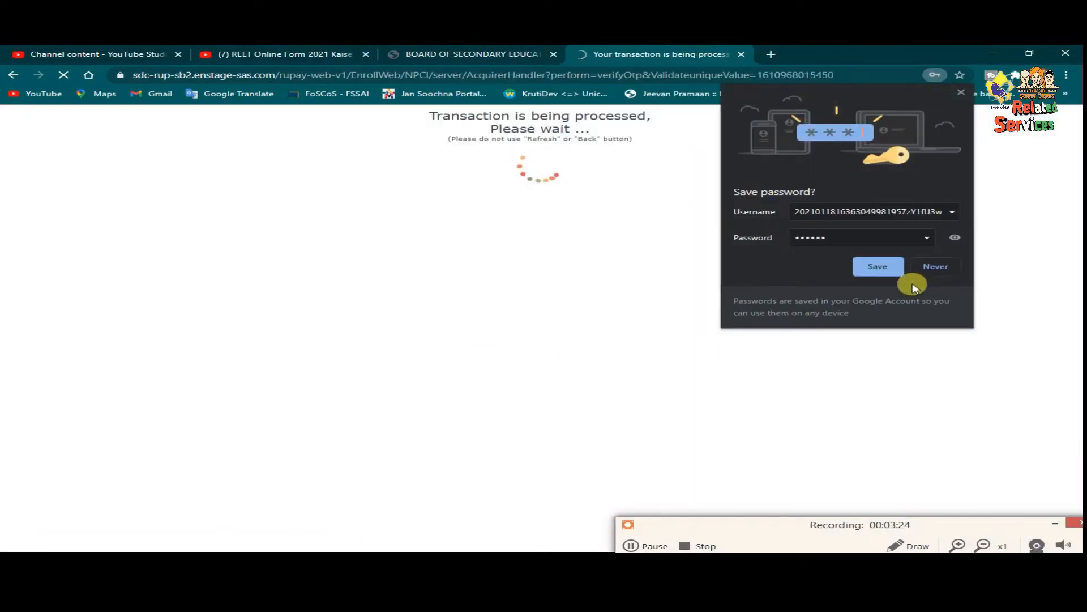
- Decline saving the password, then print the 'Transaction Successfully Done' payment receipt
{"action": "left_click", "coordinate": [916, 274]}
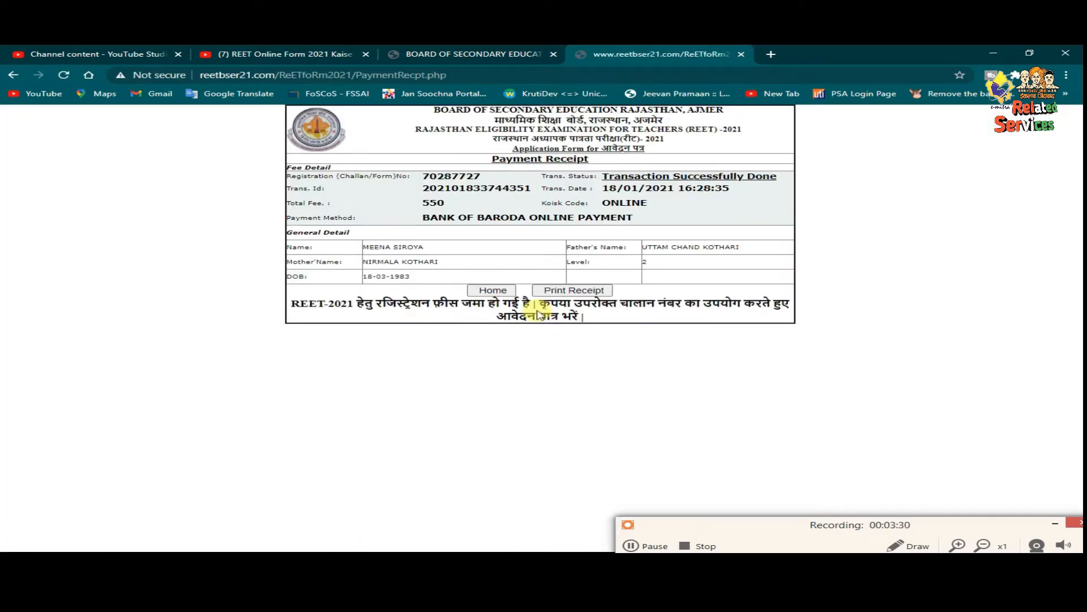
{"action": "left_click", "coordinate": [573, 290]}
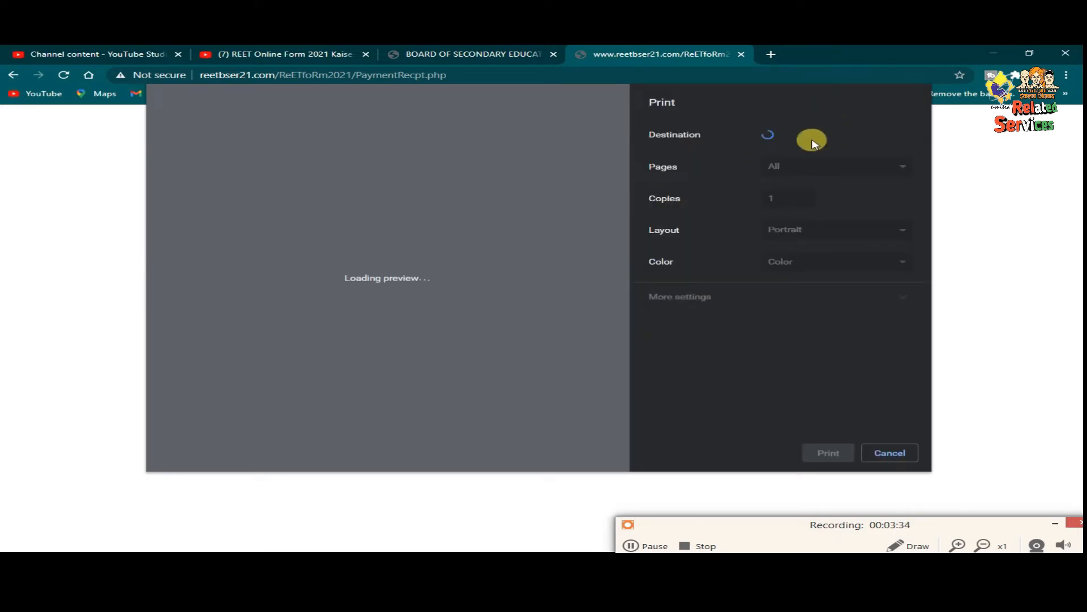
- Print the receipt to the selected destination printer and return to the REET-2021 home page
{"action": "left_click", "coordinate": [811, 142]}
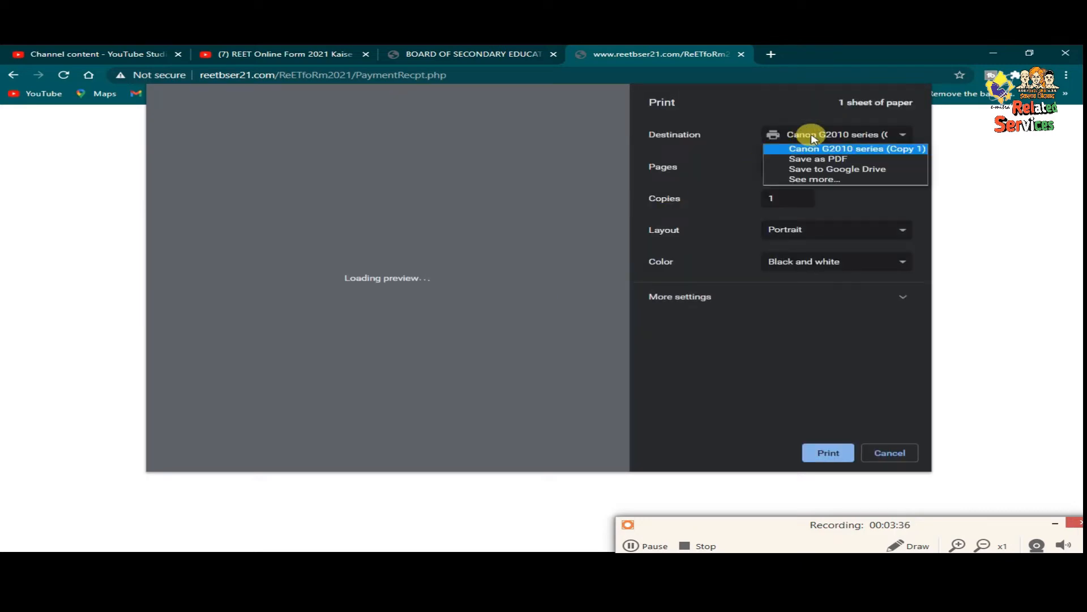
{"action": "left_click", "coordinate": [824, 448]}
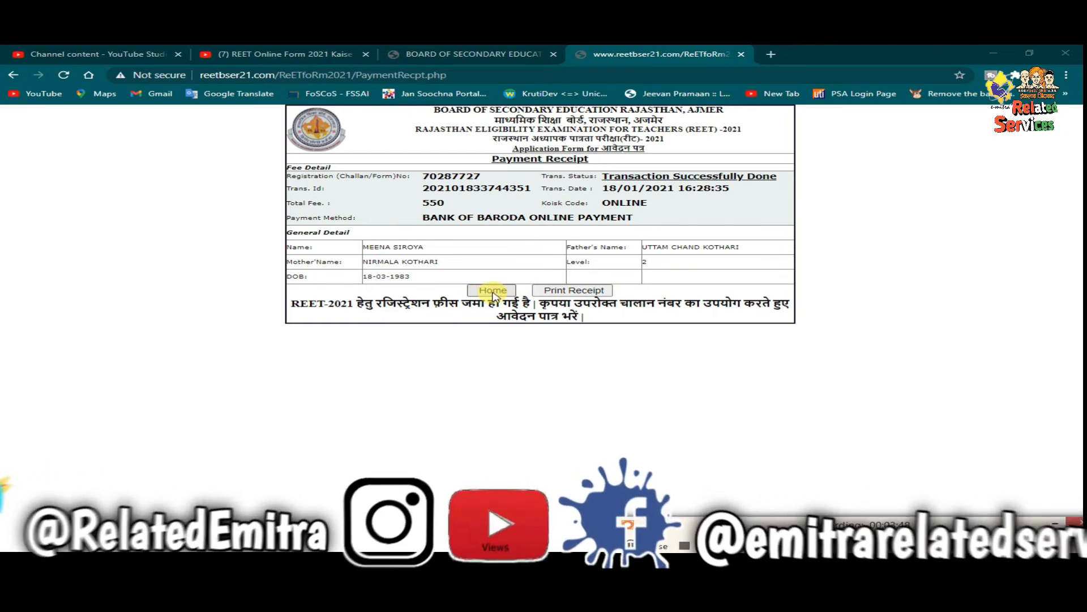
{"action": "left_click", "coordinate": [492, 291]}
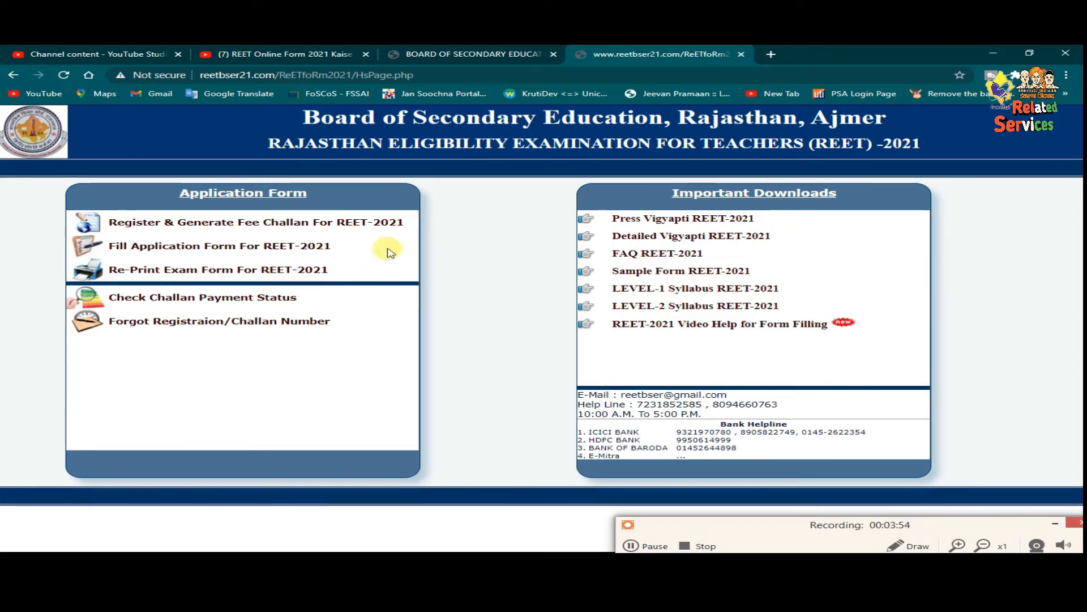
- Open the full application form and enter the mother's name
{"action": "left_click", "coordinate": [293, 247]}
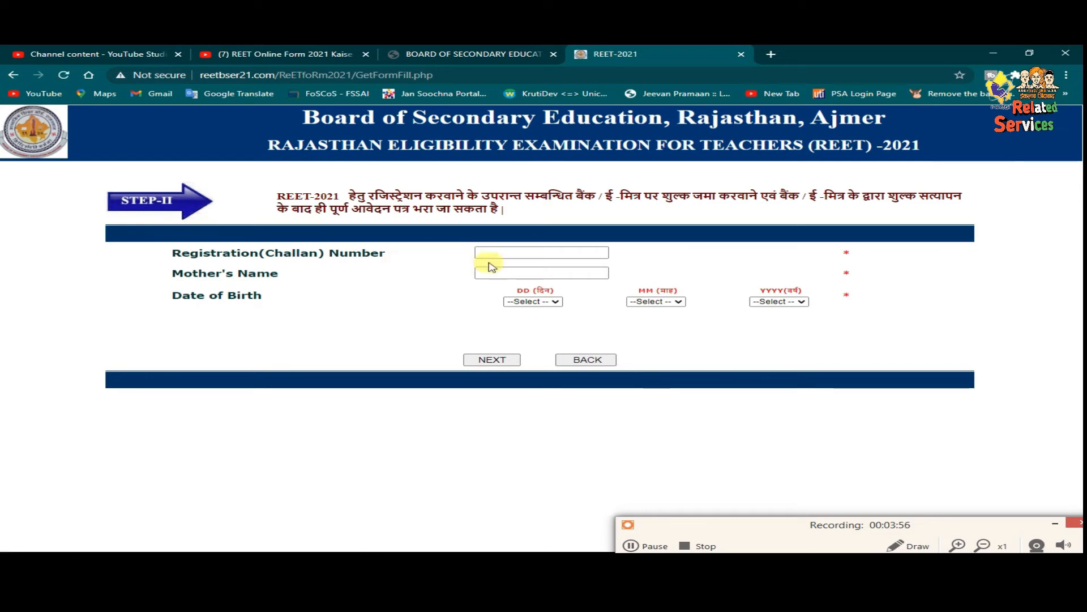
{"action": "left_click", "coordinate": [527, 253]}
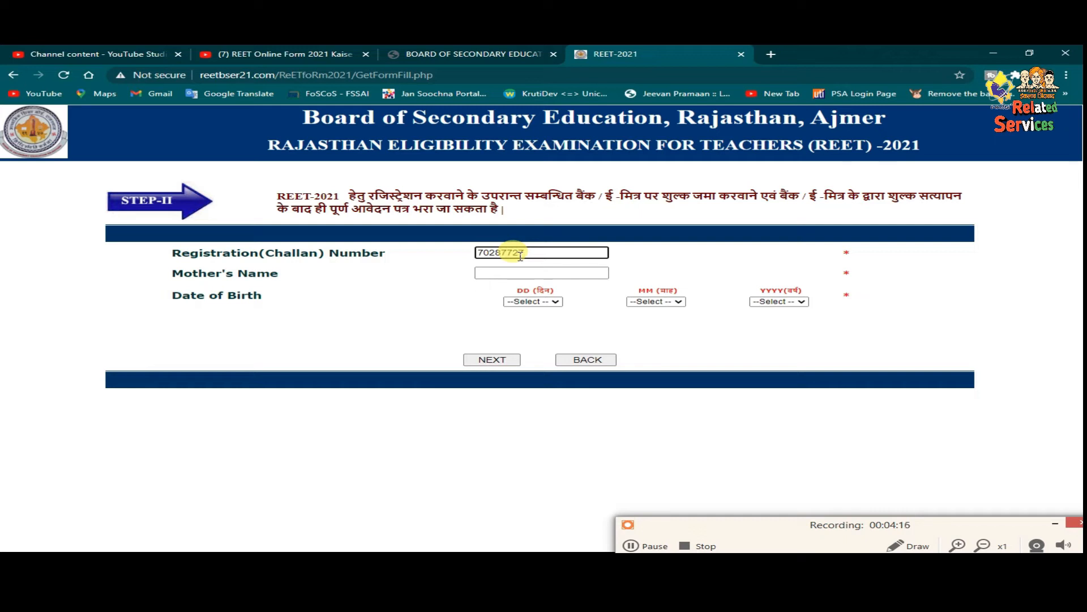
{"action": "left_click", "coordinate": [520, 274]}
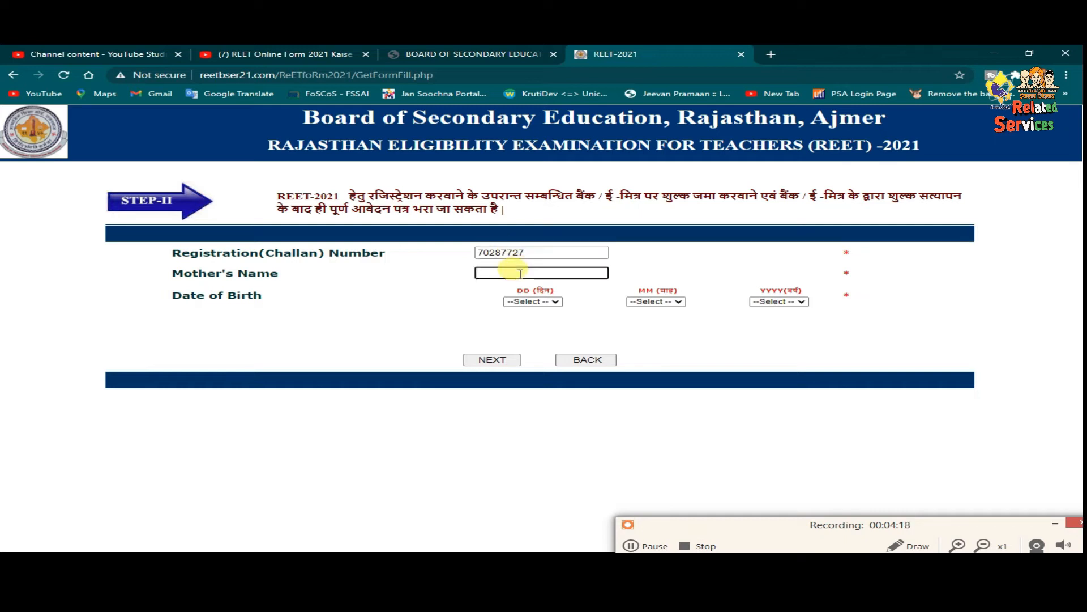
{"action": "left_click", "coordinate": [532, 301]}
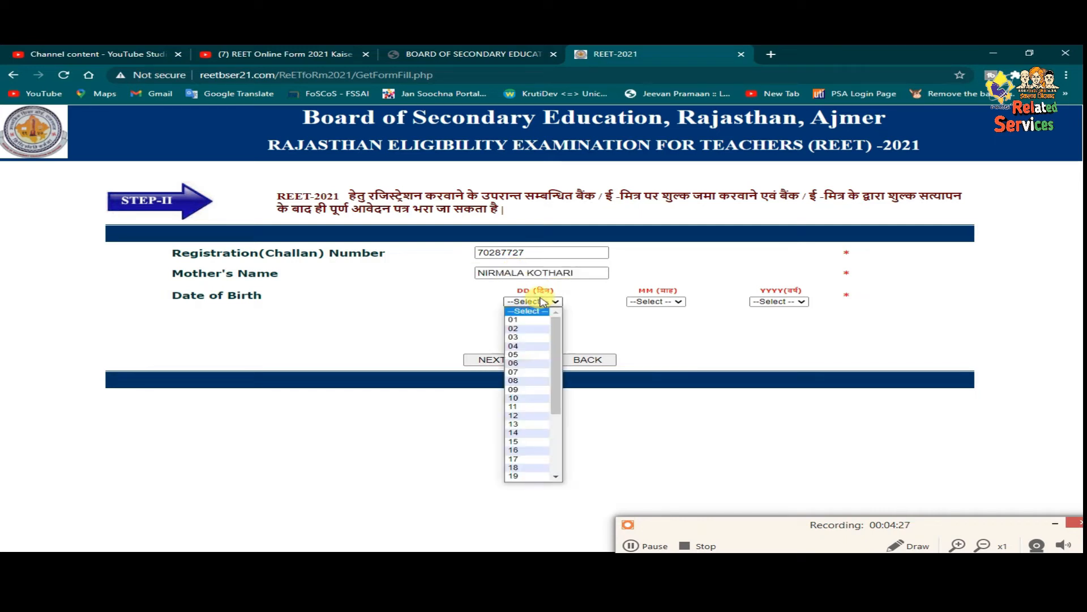
{"action": "left_click", "coordinate": [524, 363]}
{"action": "left_click", "coordinate": [656, 301]}
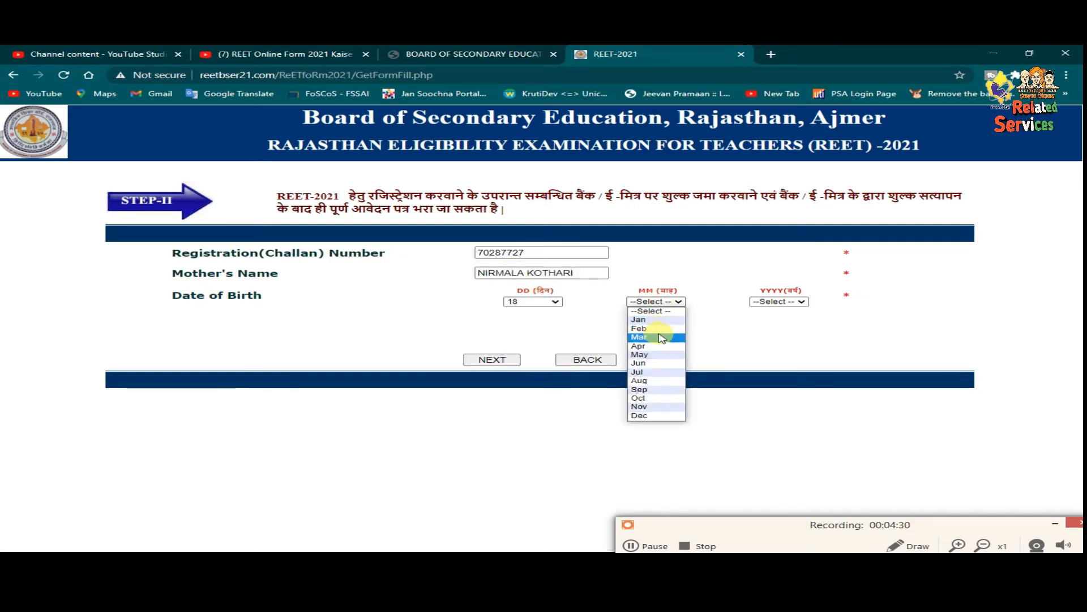
{"action": "left_click", "coordinate": [657, 341]}
{"action": "left_click", "coordinate": [779, 301]}
{"action": "scroll", "coordinate": [771, 385], "scroll_direction": "down", "scroll_amount": 6}
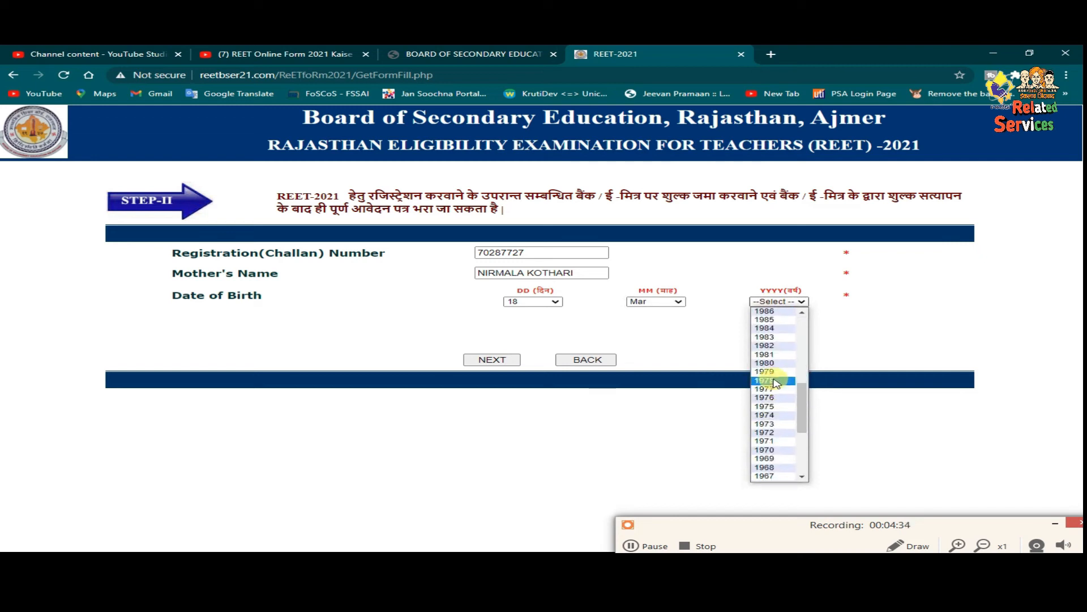
{"action": "left_click", "coordinate": [764, 345]}
{"action": "left_click", "coordinate": [490, 360]}
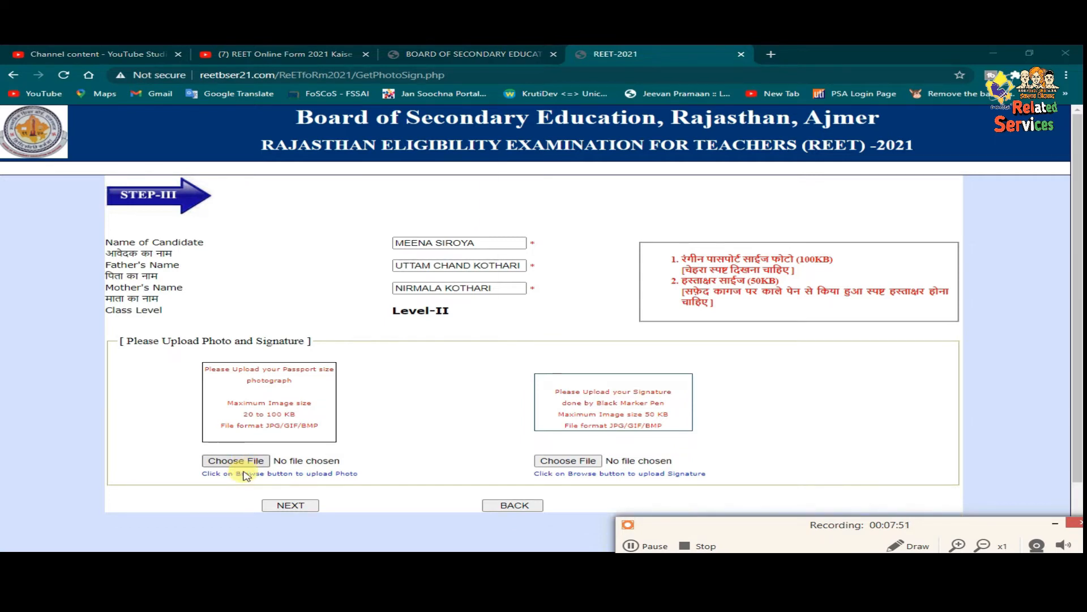
- Upload IMG_20210118_0001 as the passport photo and dismiss the upload notice
{"action": "left_click", "coordinate": [252, 461]}
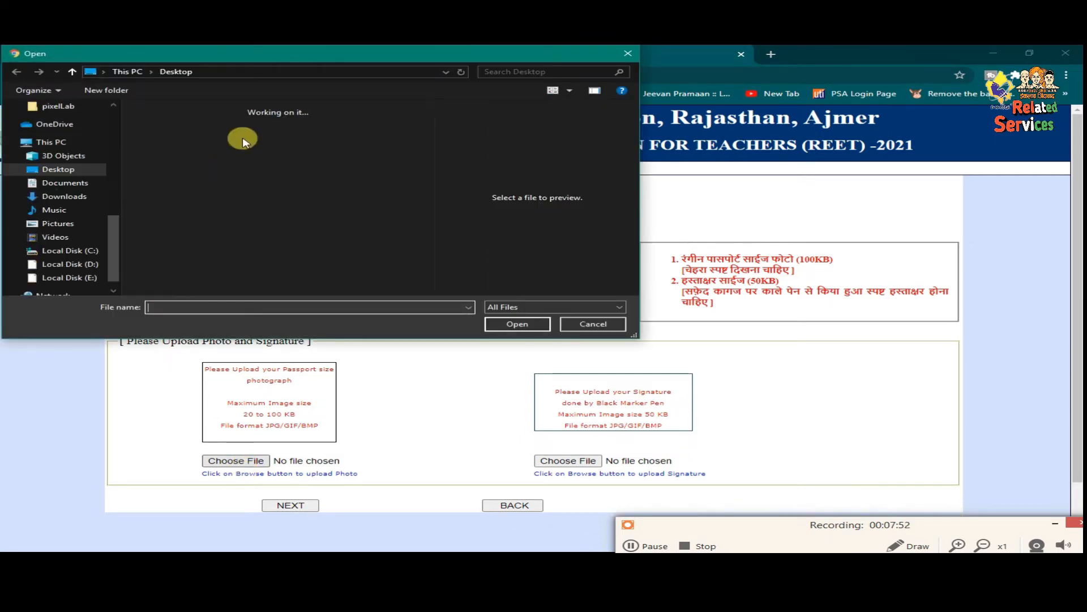
{"action": "scroll", "coordinate": [219, 170], "scroll_direction": "down", "scroll_amount": 3}
{"action": "left_click", "coordinate": [219, 150]}
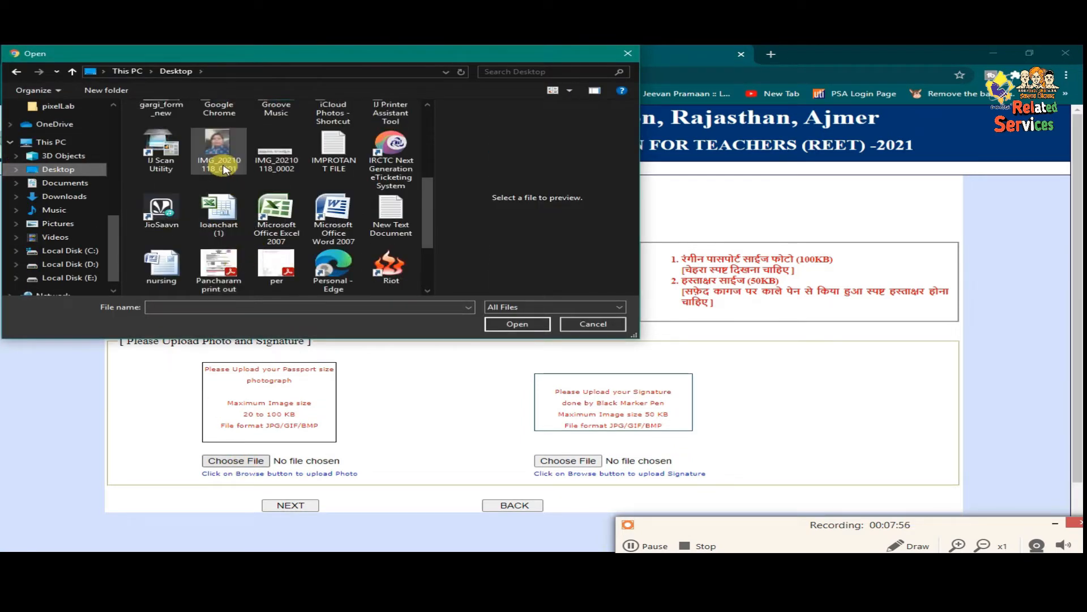
{"action": "left_click", "coordinate": [508, 324]}
{"action": "left_click", "coordinate": [668, 153]}
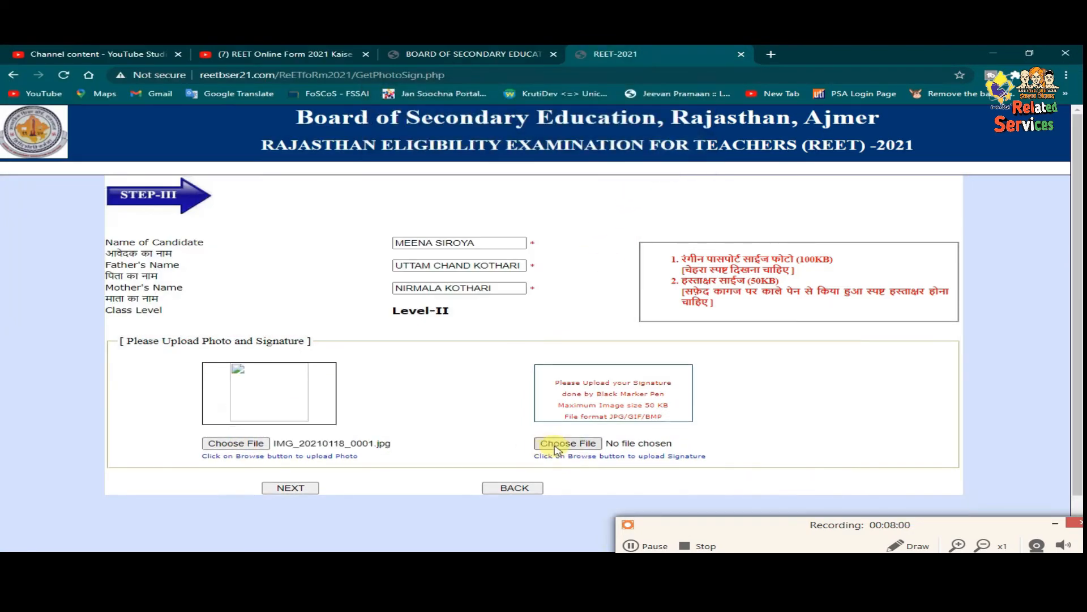
- Upload IMG_20210118_0002 as the signature and continue to the Step IV form
{"action": "left_click", "coordinate": [555, 447]}
{"action": "scroll", "coordinate": [227, 170], "scroll_direction": "down", "scroll_amount": 3}
{"action": "left_click", "coordinate": [274, 151]}
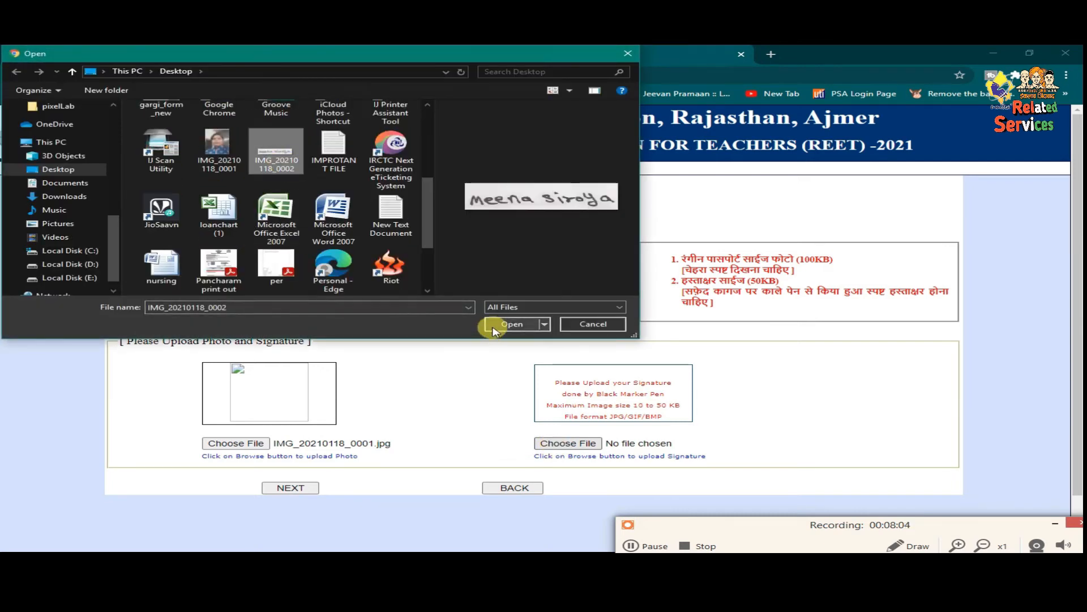
{"action": "left_click", "coordinate": [510, 324]}
{"action": "left_click", "coordinate": [677, 153]}
{"action": "scroll", "coordinate": [487, 373], "scroll_direction": "down", "scroll_amount": 1}
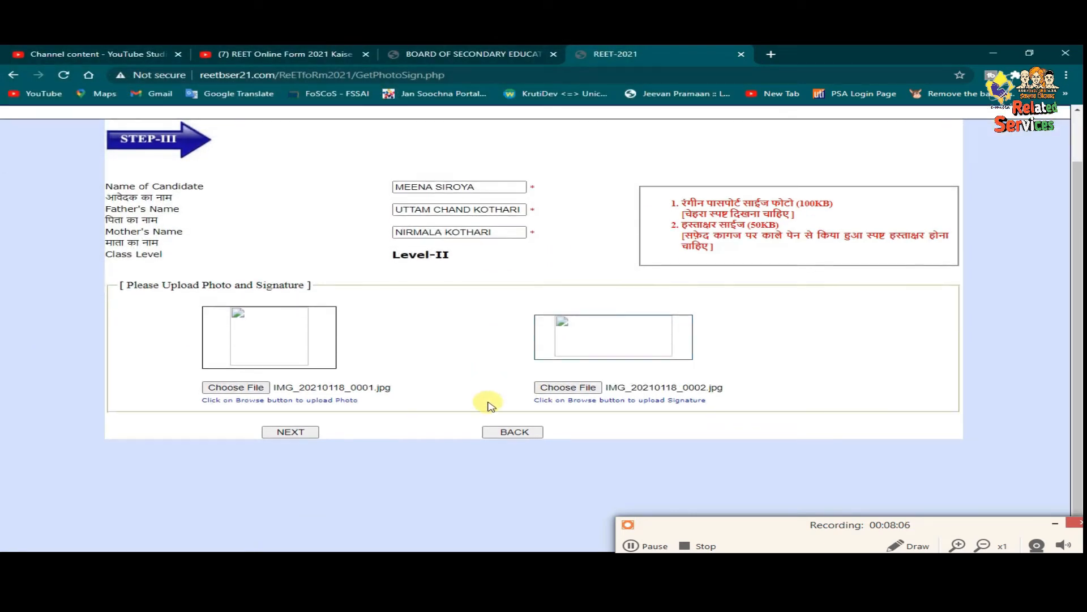
{"action": "left_click", "coordinate": [306, 432]}
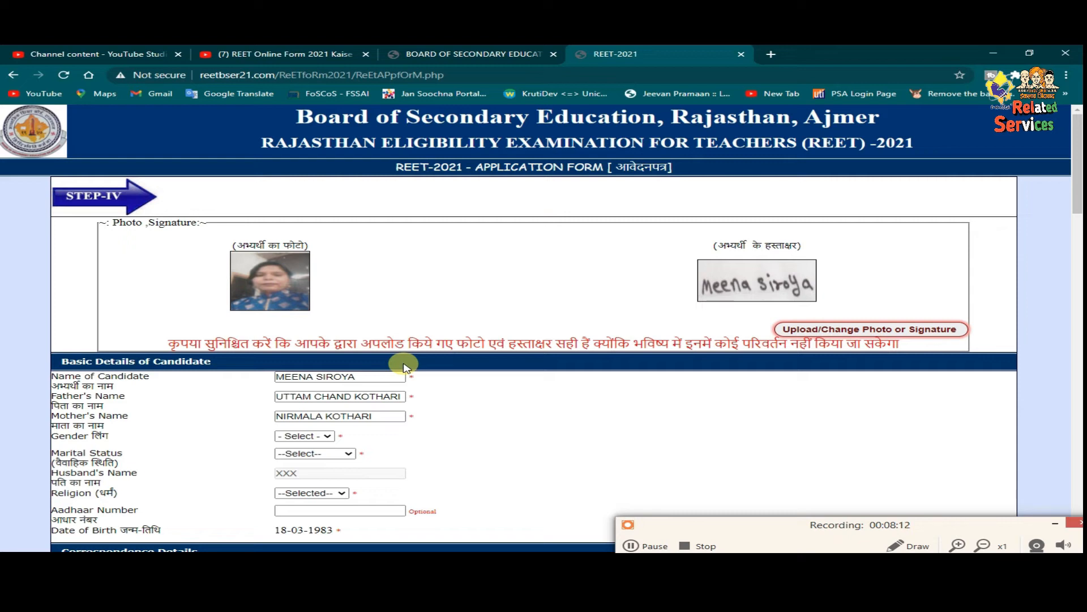
- Set gender to FEMALE and marital status to MARRIED
{"action": "scroll", "coordinate": [406, 367], "scroll_direction": "down", "scroll_amount": 1}
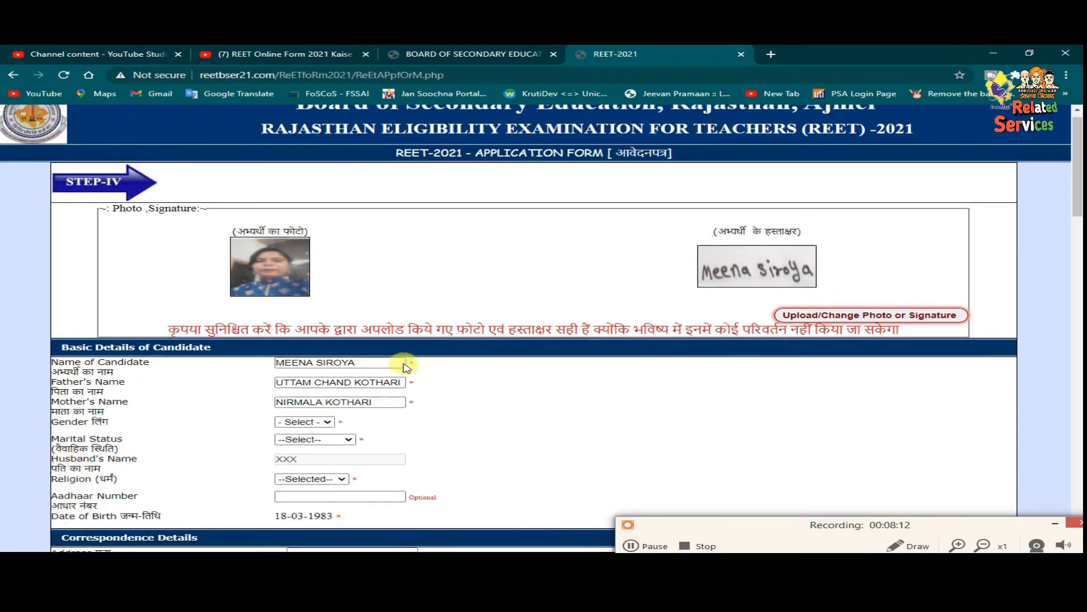
{"action": "scroll", "coordinate": [406, 367], "scroll_direction": "down", "scroll_amount": 3}
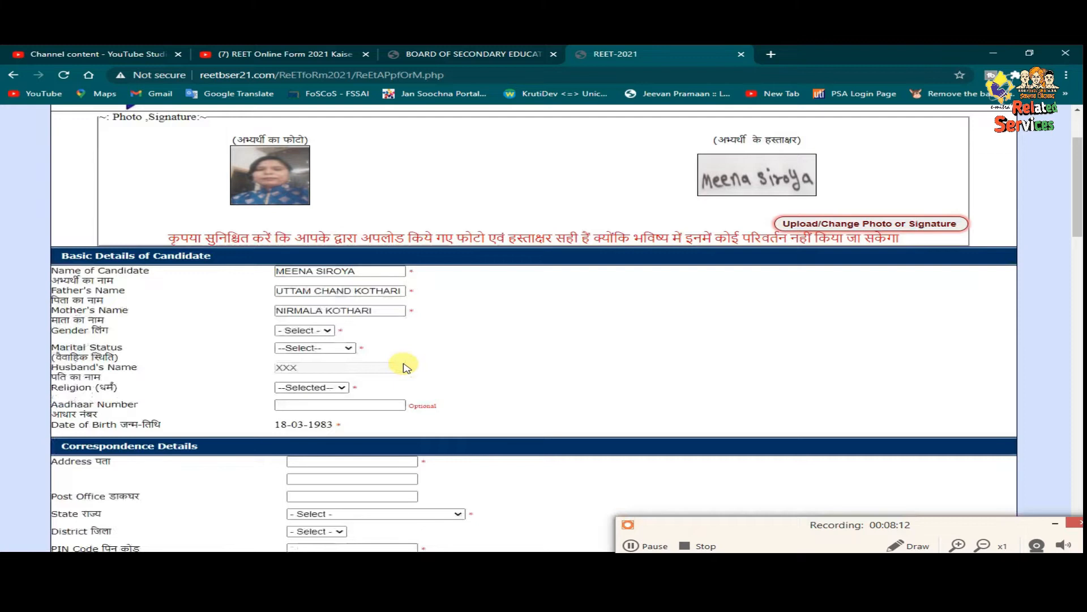
{"action": "scroll", "coordinate": [406, 367], "scroll_direction": "down", "scroll_amount": 2}
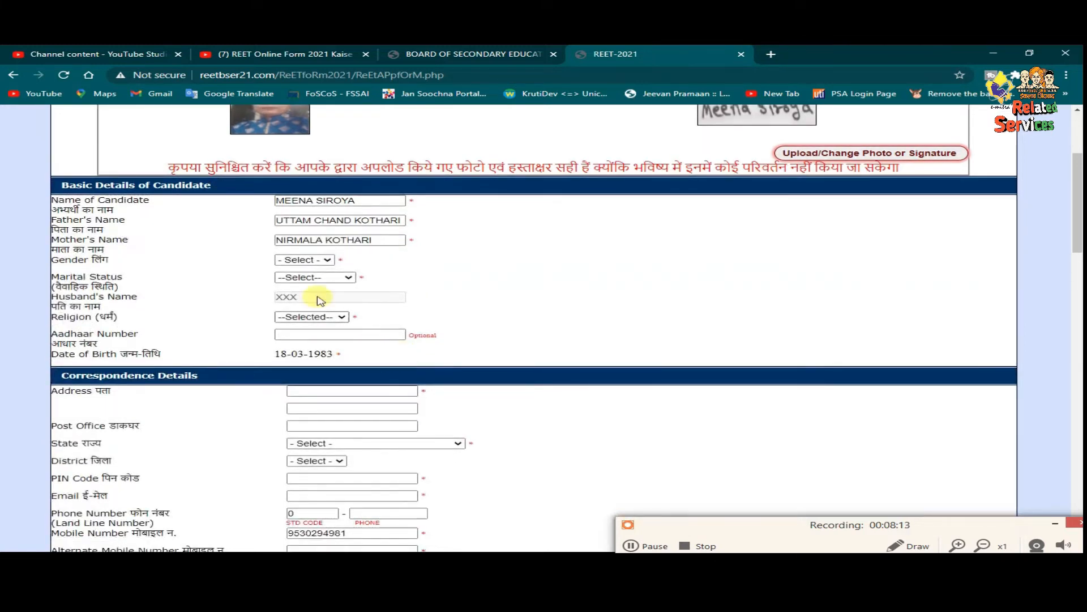
{"action": "left_click", "coordinate": [305, 260]}
{"action": "left_click", "coordinate": [306, 291]}
{"action": "left_click", "coordinate": [312, 277]}
{"action": "left_click", "coordinate": [312, 301]}
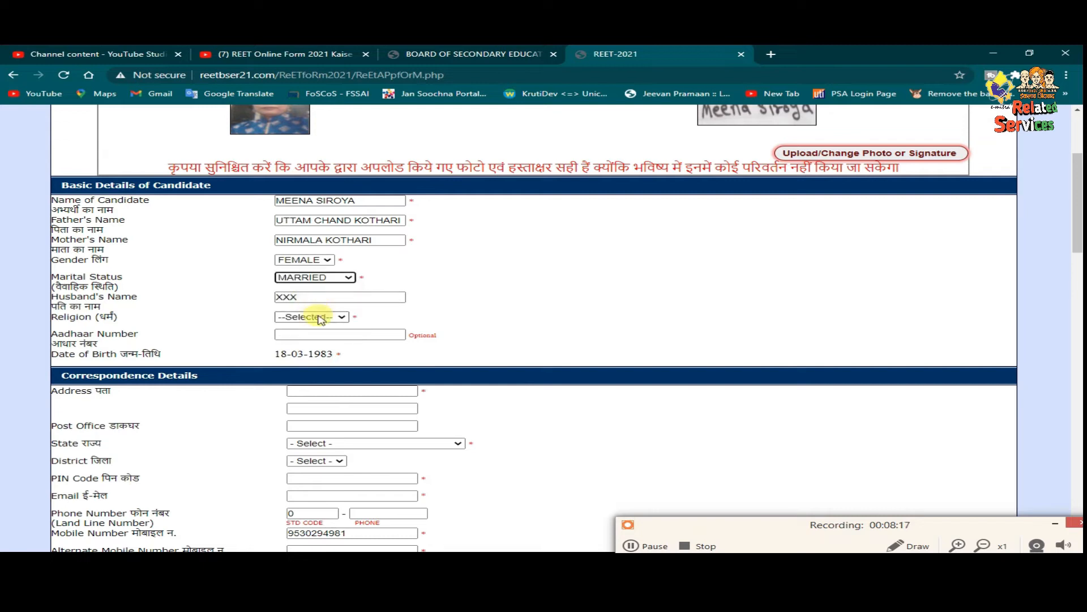
- Replace the XXX placeholder with the husband's name and enter the Aadhaar number
{"action": "left_click", "coordinate": [316, 297]}
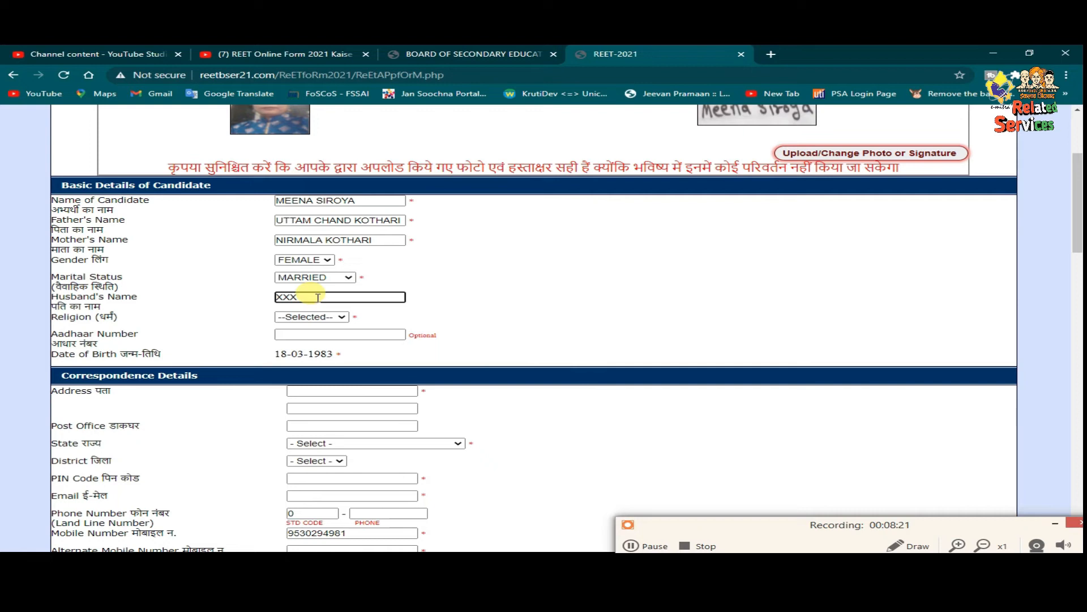
{"action": "double_click", "coordinate": [289, 297]}
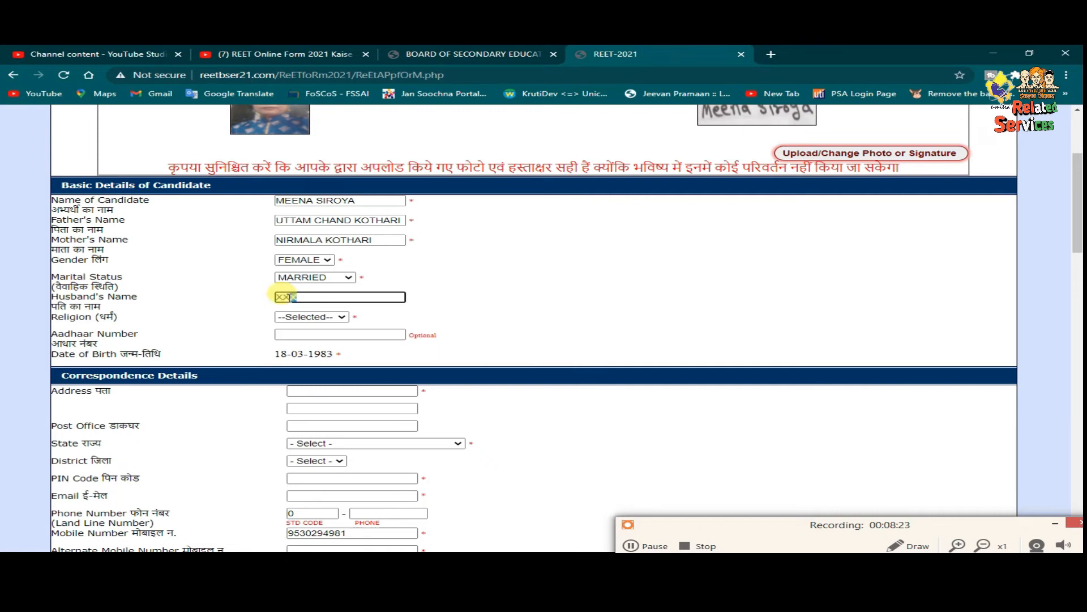
{"action": "type", "text": "FG"}
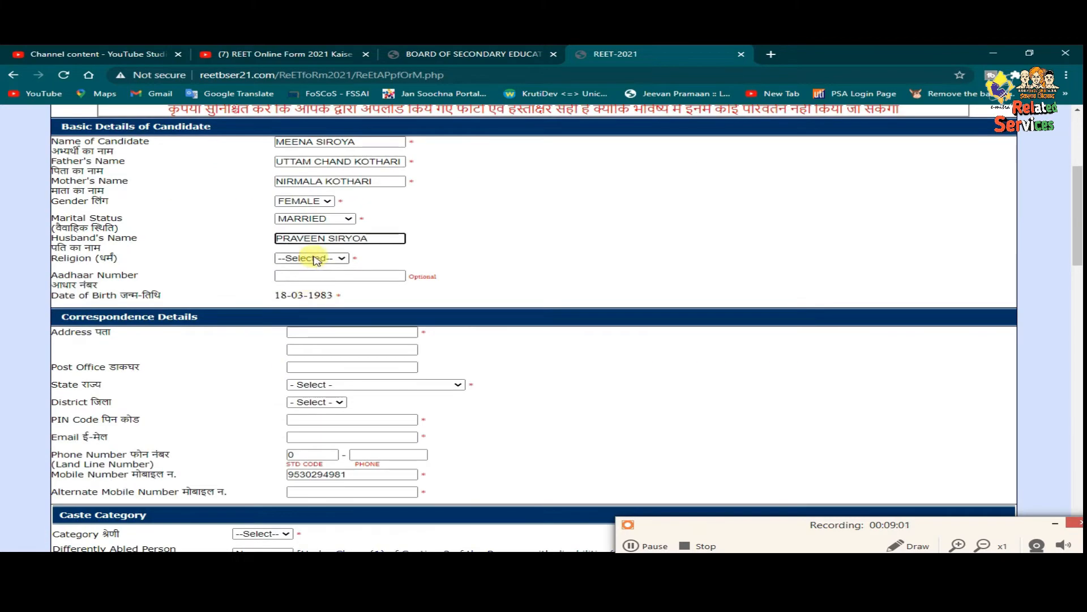
{"action": "left_click", "coordinate": [328, 276]}
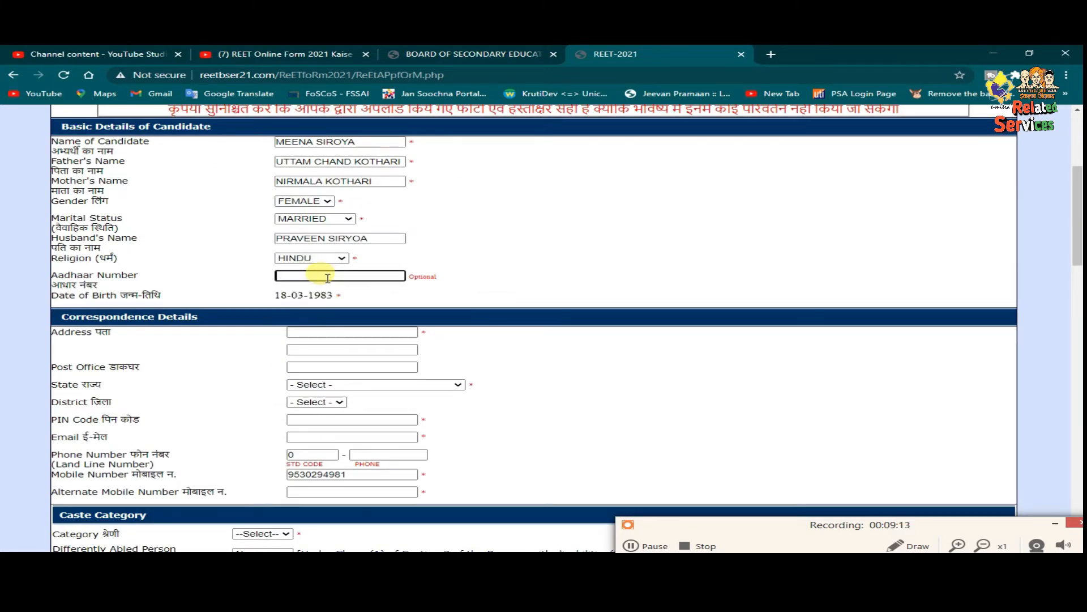
- Enter the two correspondence address lines and the post office
{"action": "scroll", "coordinate": [333, 278], "scroll_direction": "down", "scroll_amount": 1}
{"action": "left_click", "coordinate": [333, 274]}
{"action": "key", "text": "Tab"}
{"action": "key", "text": "Tab"}
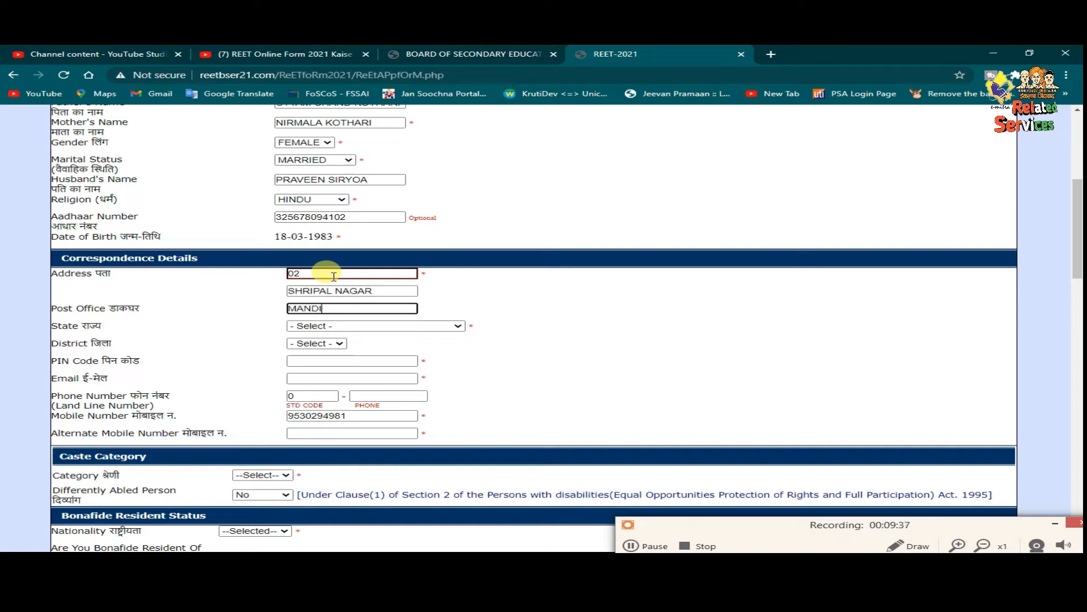
- Set the state to RAJASTHAN and district to PALI, and enter the PIN code
{"action": "left_click", "coordinate": [334, 326]}
{"action": "key", "text": "r"}
{"action": "key", "text": "Return"}
{"action": "left_click", "coordinate": [333, 344]}
{"action": "key", "text": "p"}
{"action": "key", "text": "Return"}
{"action": "left_click", "coordinate": [336, 360]}
{"action": "type", "text": "306401"}
- Fill in the e-mail address and the alternate mobile number
{"action": "left_click", "coordinate": [363, 379]}
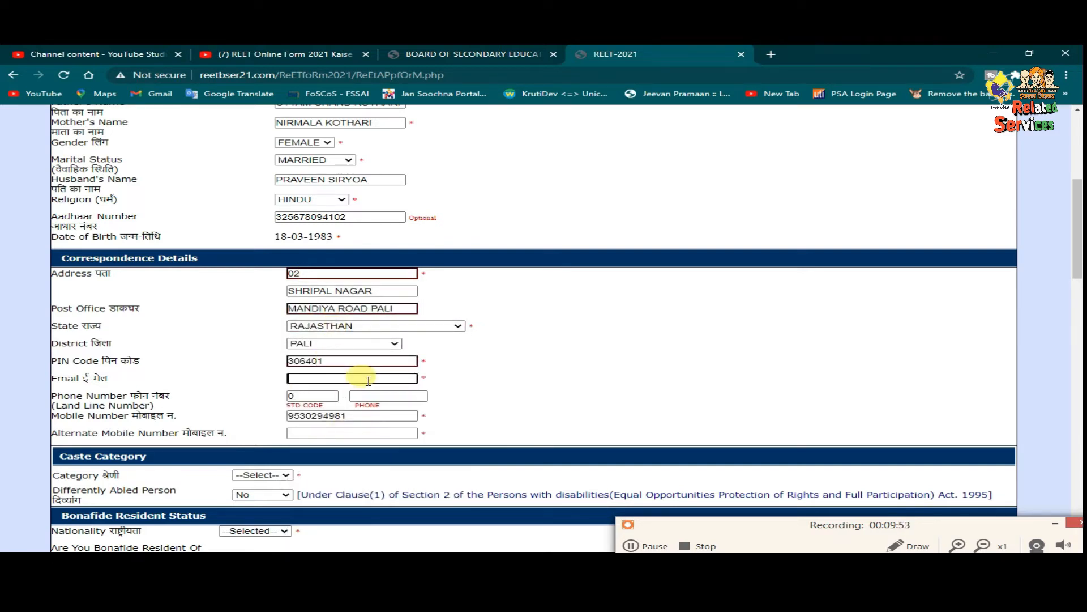
{"action": "left_click", "coordinate": [355, 434]}
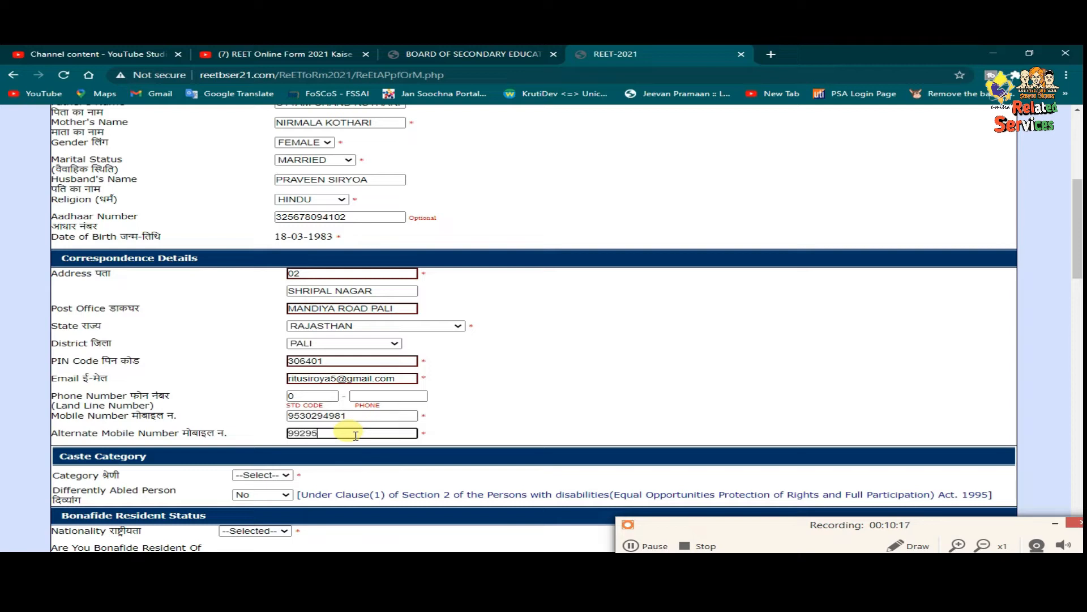
{"action": "scroll", "coordinate": [331, 441], "scroll_direction": "down", "scroll_amount": 1}
{"action": "scroll", "coordinate": [331, 441], "scroll_direction": "down", "scroll_amount": 2}
{"action": "left_click", "coordinate": [278, 358]}
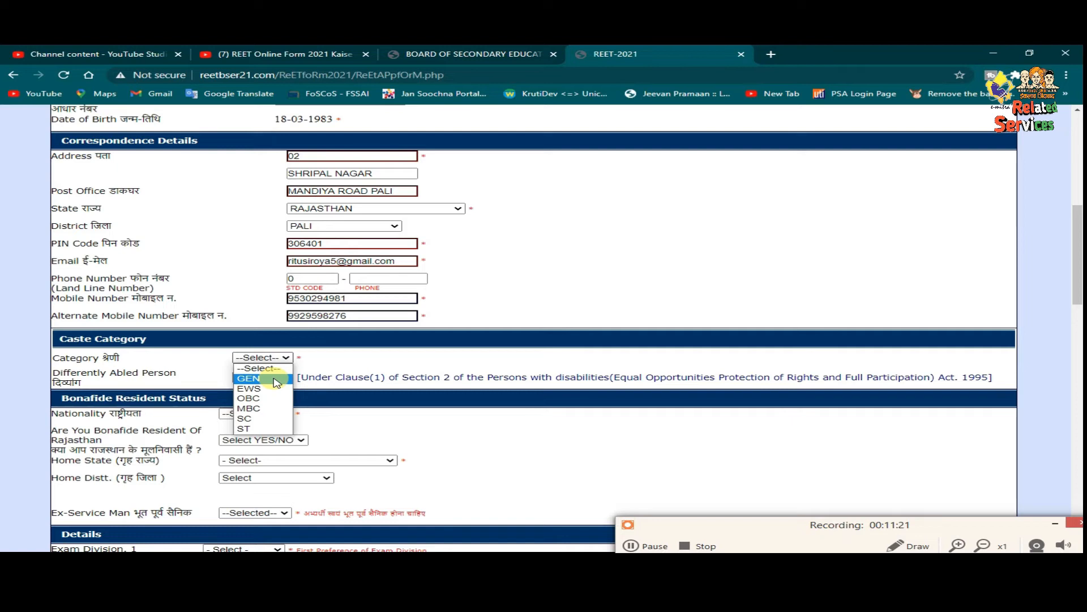
- Set category GEN, nationality INDIAN, and bonafide Rajasthan resident YES
{"action": "left_click", "coordinate": [277, 378]}
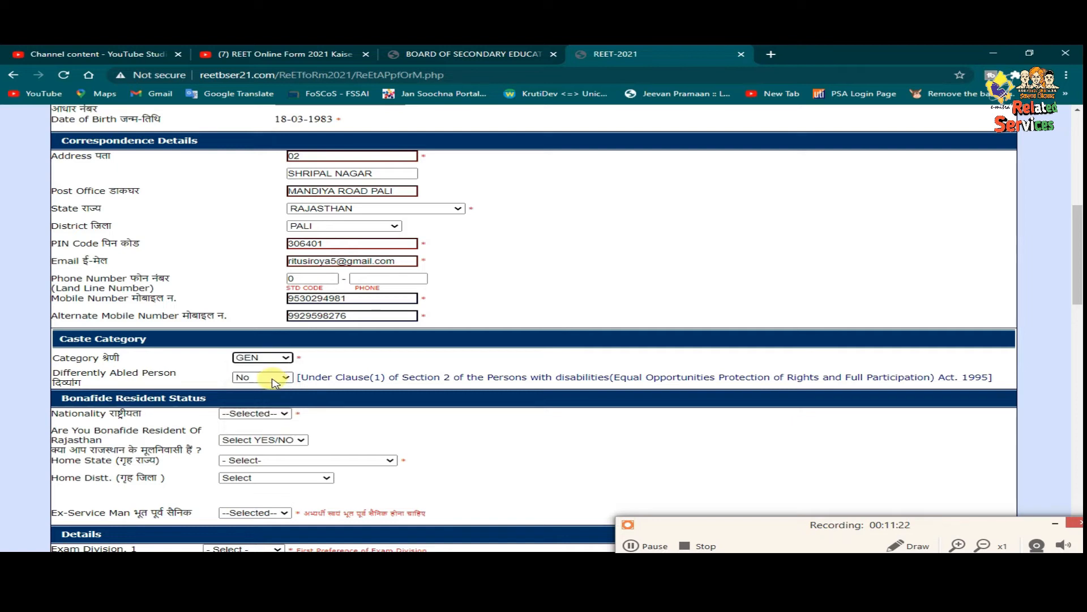
{"action": "scroll", "coordinate": [278, 383], "scroll_direction": "down", "scroll_amount": 1}
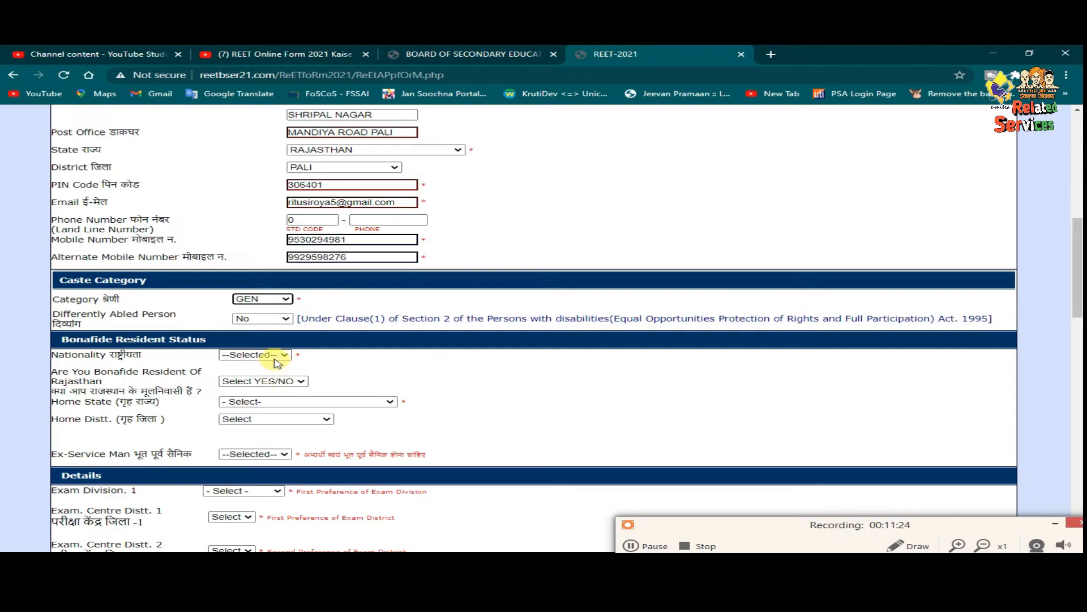
{"action": "scroll", "coordinate": [278, 363], "scroll_direction": "down", "scroll_amount": 1}
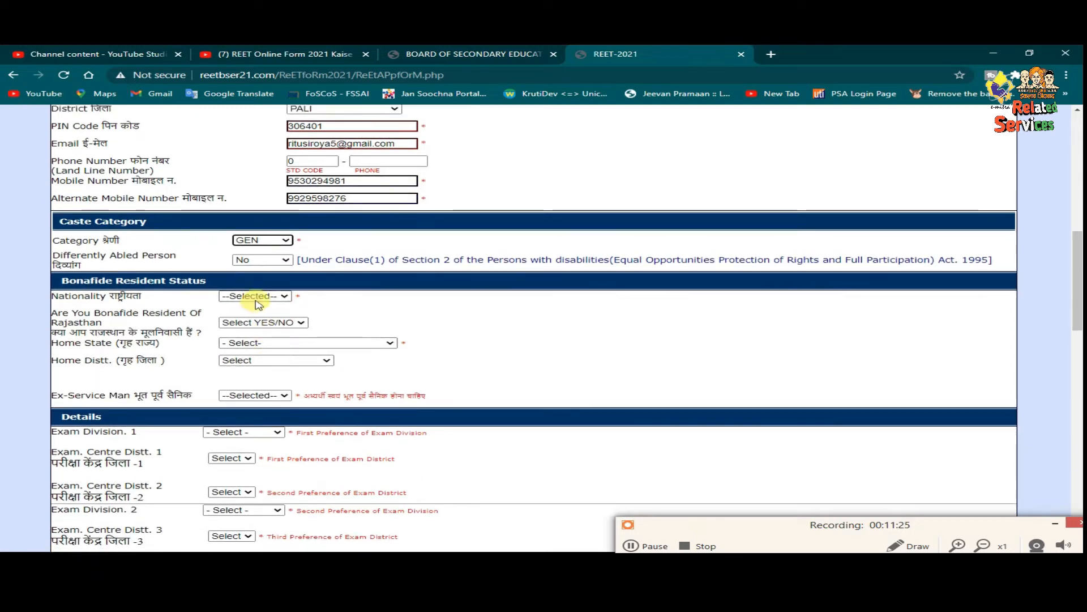
{"action": "left_click", "coordinate": [258, 300]}
{"action": "left_click", "coordinate": [260, 318]}
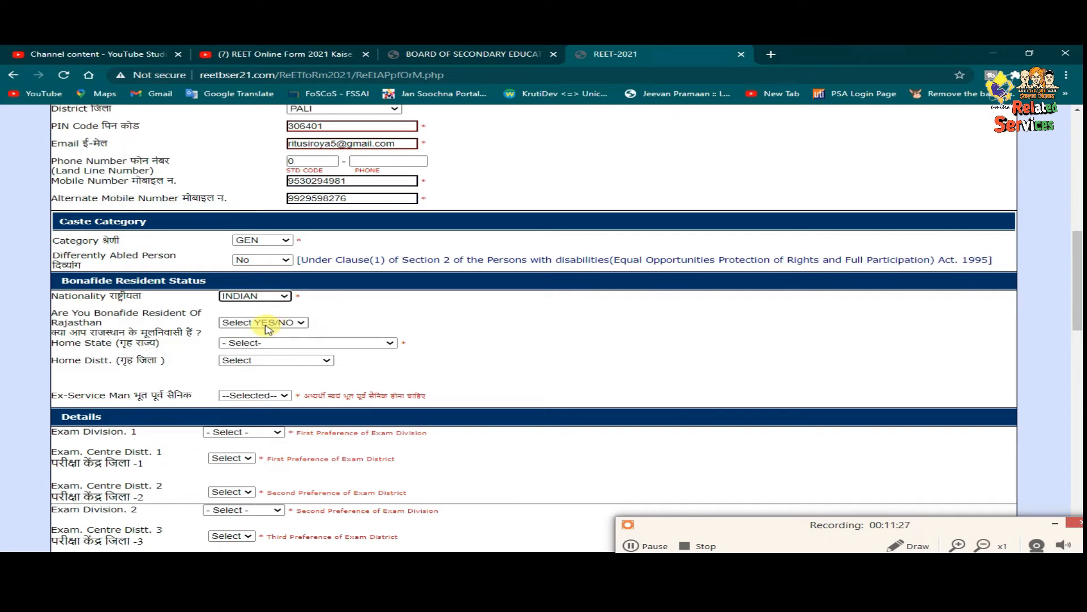
{"action": "left_click", "coordinate": [268, 328]}
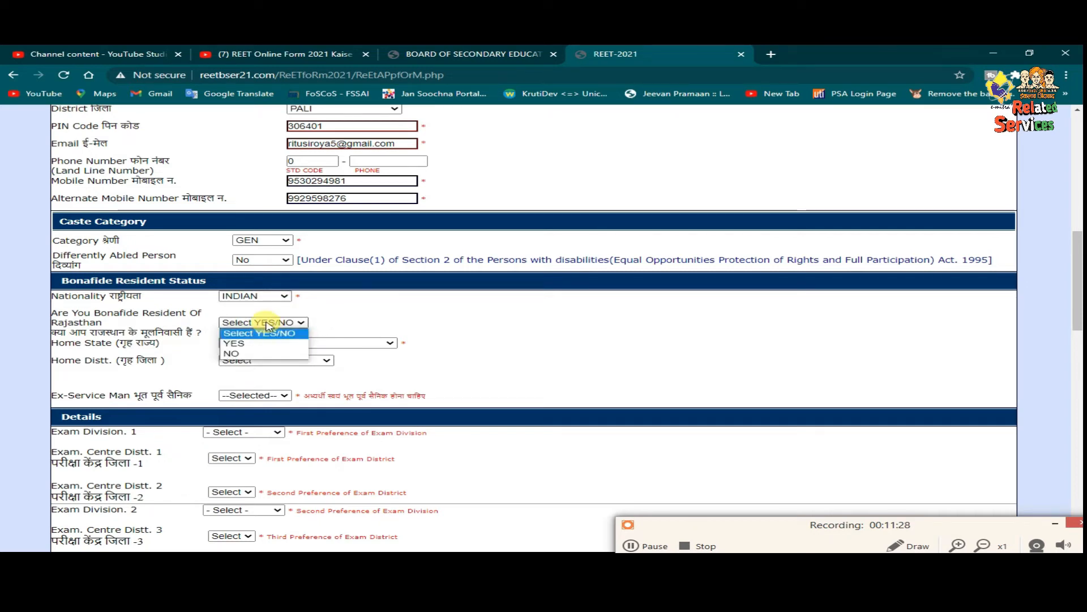
{"action": "left_click", "coordinate": [267, 343]}
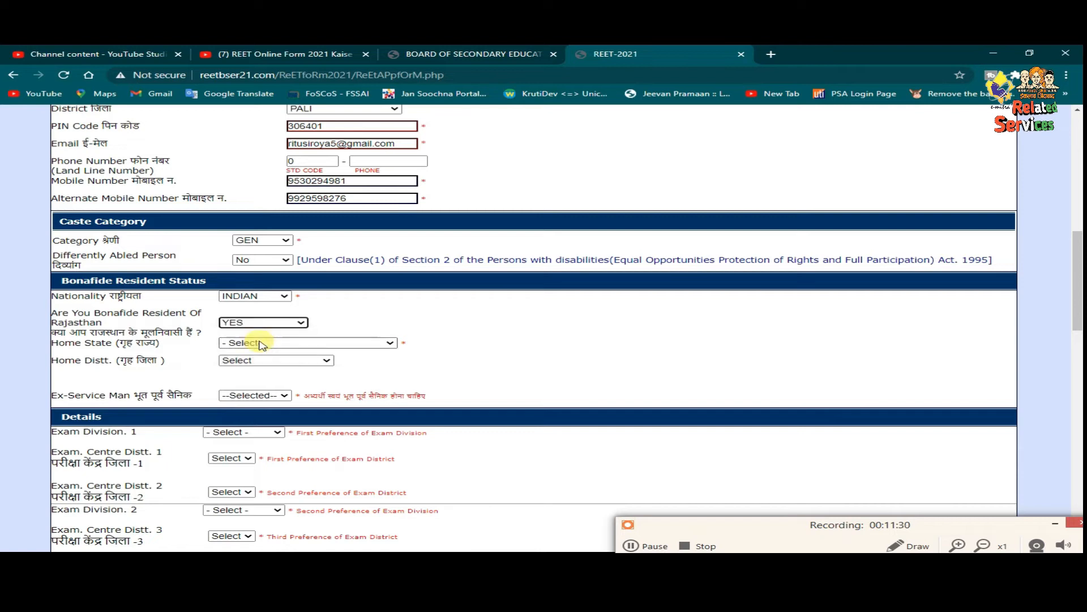
- Set home state RAJASTHAN, home district PALI, and ex-serviceman NO
{"action": "left_click", "coordinate": [272, 343]}
{"action": "scroll", "coordinate": [266, 453], "scroll_direction": "down", "scroll_amount": 5}
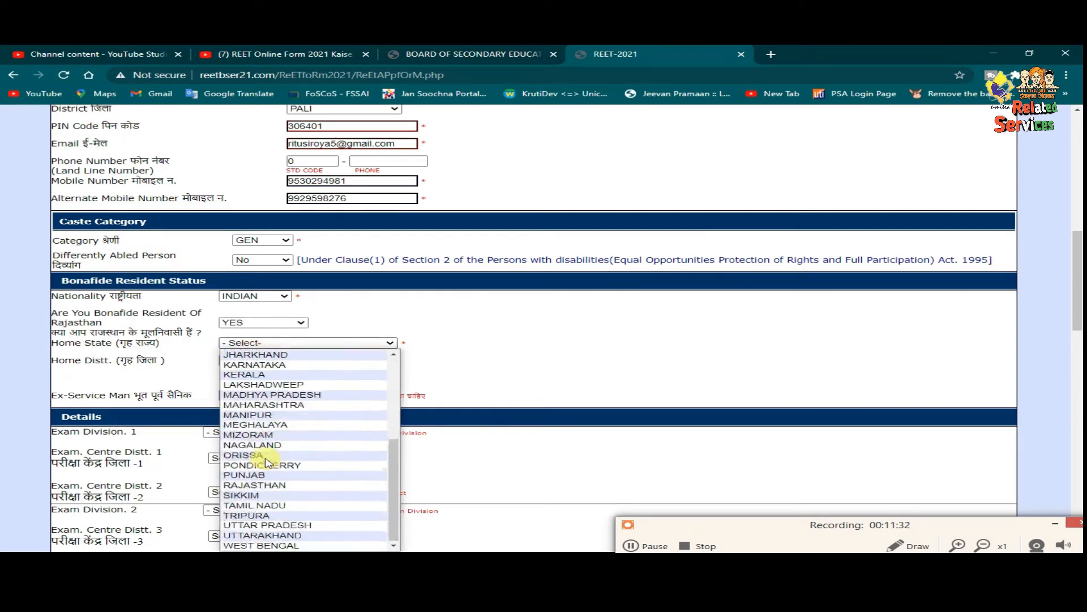
{"action": "key", "text": "Down"}
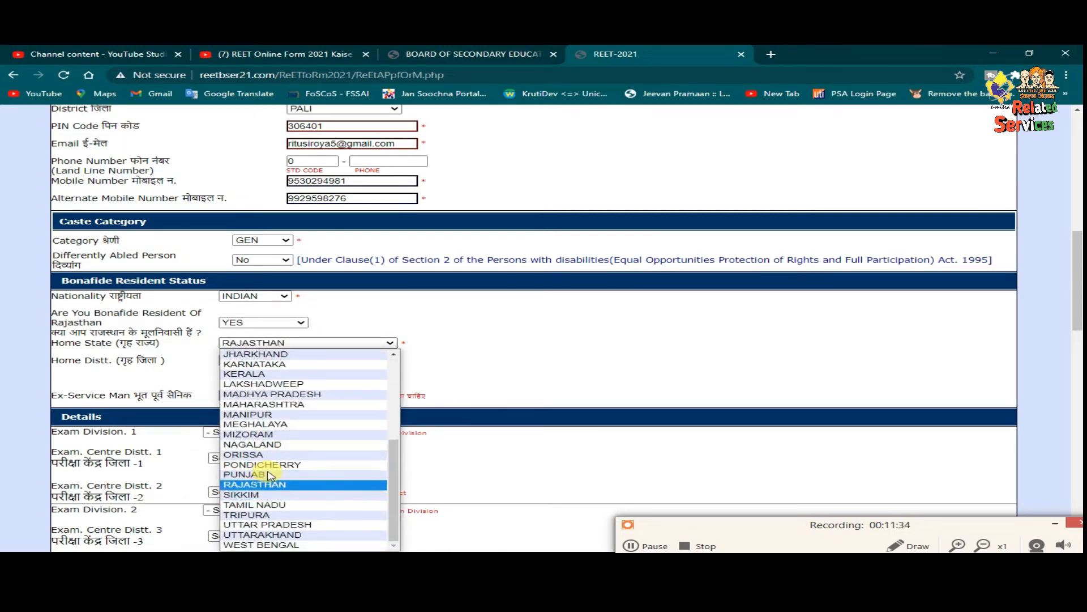
{"action": "key", "text": "Return"}
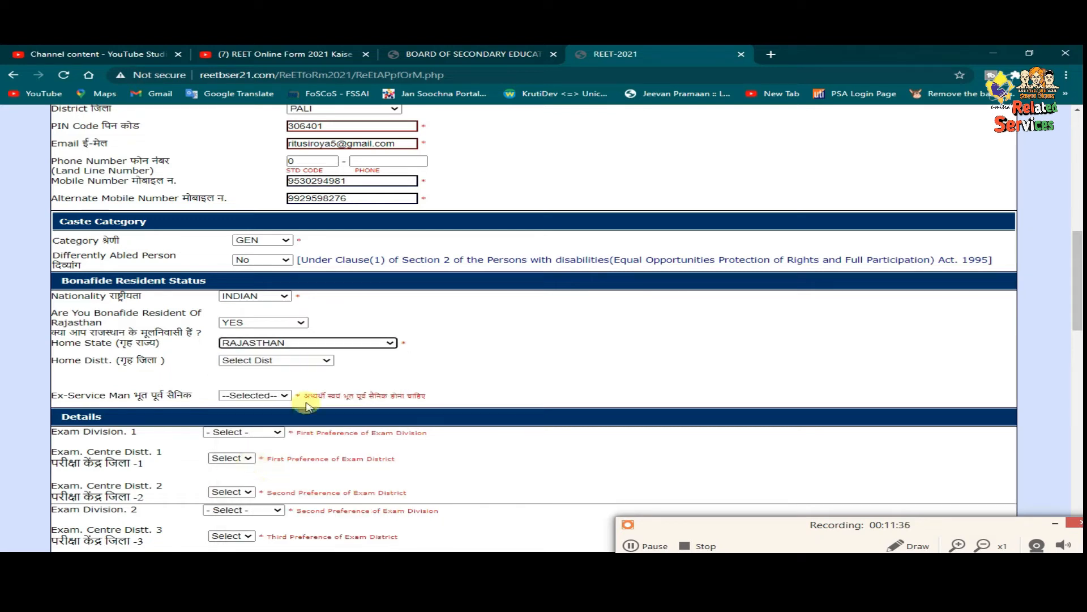
{"action": "left_click", "coordinate": [312, 366]}
{"action": "scroll", "coordinate": [311, 362], "scroll_direction": "down", "scroll_amount": 2}
{"action": "left_click", "coordinate": [313, 348]}
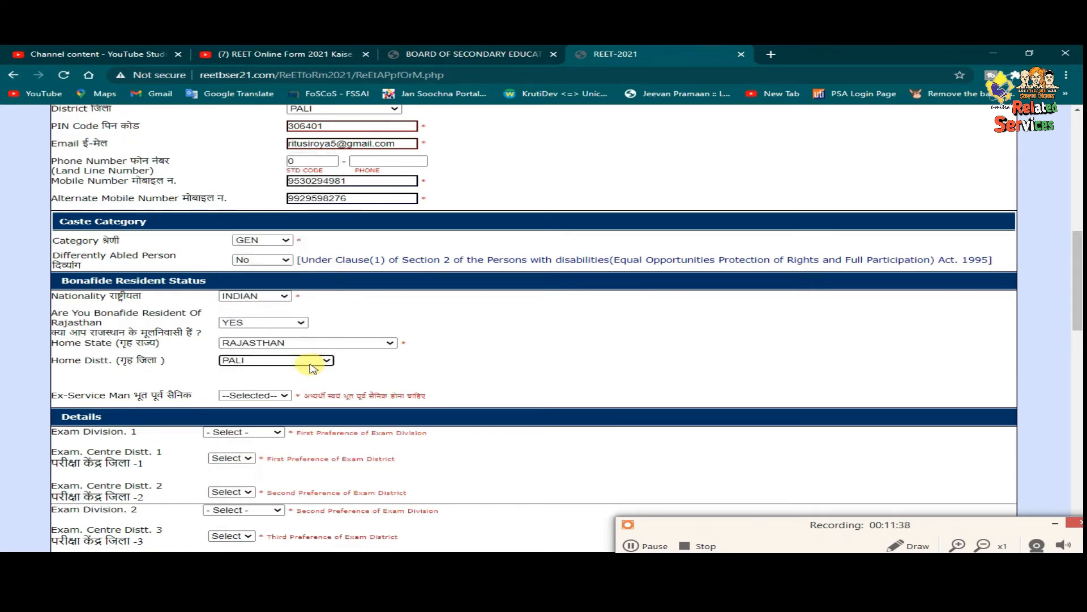
{"action": "left_click", "coordinate": [263, 397]}
{"action": "left_click", "coordinate": [250, 427]}
- Choose JODHPUR as first exam division, with PALI and JODHPUR as centre districts 1 and 2
{"action": "scroll", "coordinate": [292, 401], "scroll_direction": "down", "scroll_amount": 1}
{"action": "scroll", "coordinate": [291, 401], "scroll_direction": "down", "scroll_amount": 2}
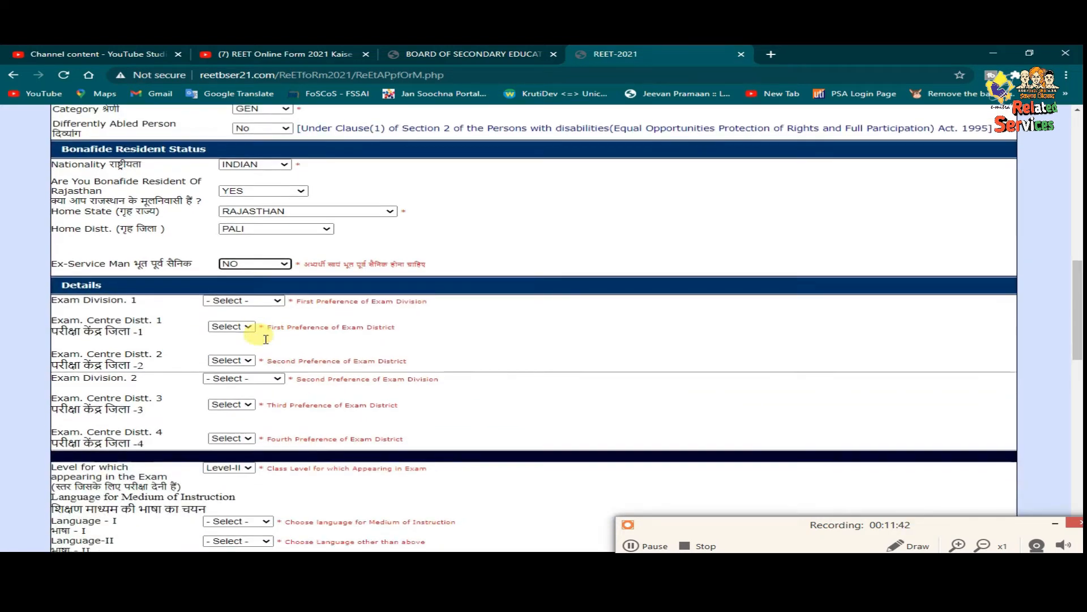
{"action": "left_click", "coordinate": [269, 258]}
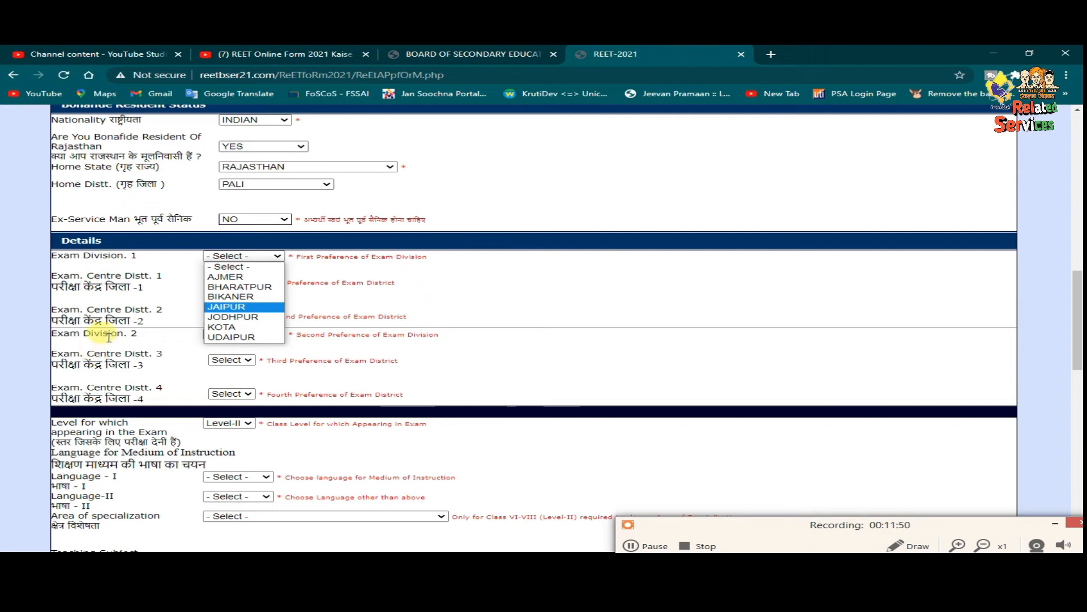
{"action": "left_click", "coordinate": [218, 316]}
{"action": "left_click", "coordinate": [218, 282]}
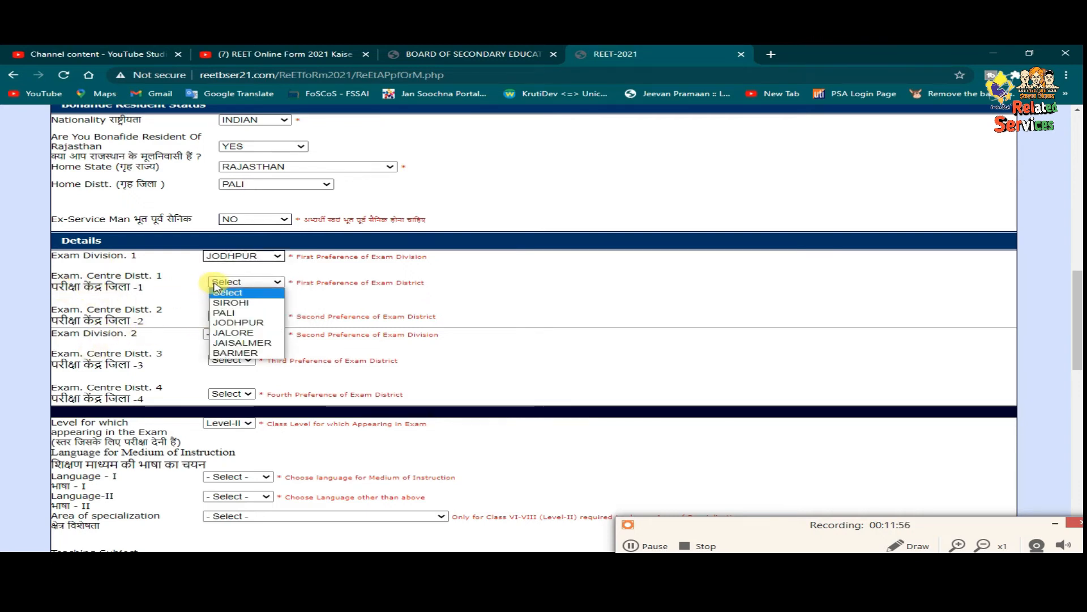
{"action": "left_click", "coordinate": [229, 317]}
{"action": "left_click", "coordinate": [677, 138]}
{"action": "left_click", "coordinate": [240, 315]}
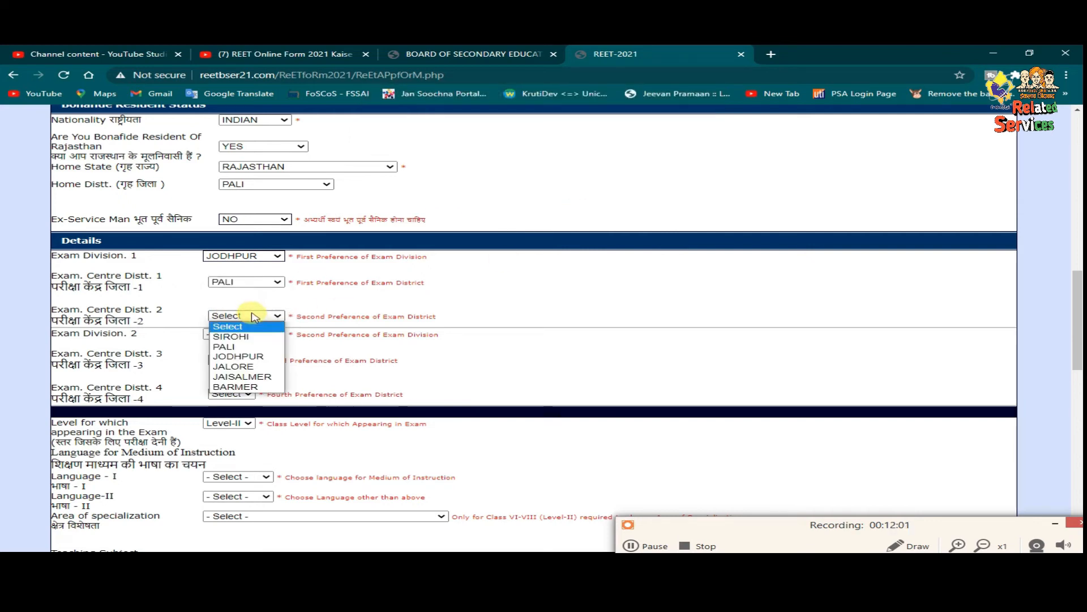
{"action": "left_click", "coordinate": [246, 355]}
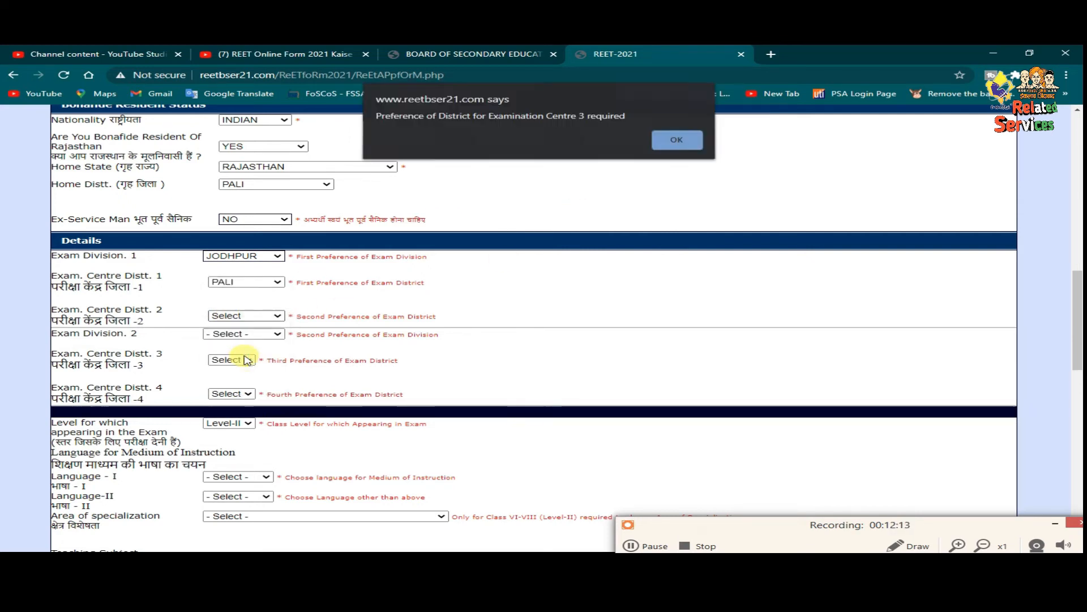
{"action": "left_click", "coordinate": [697, 145]}
- Choose AJMER as the second exam division and third centre district
{"action": "left_click", "coordinate": [244, 333]}
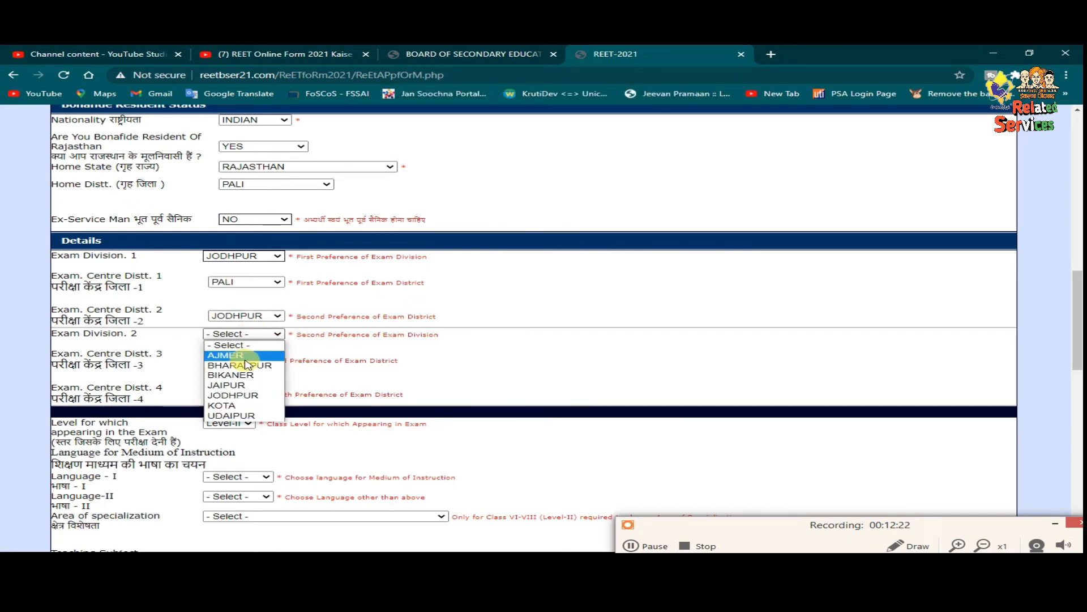
{"action": "left_click", "coordinate": [245, 357]}
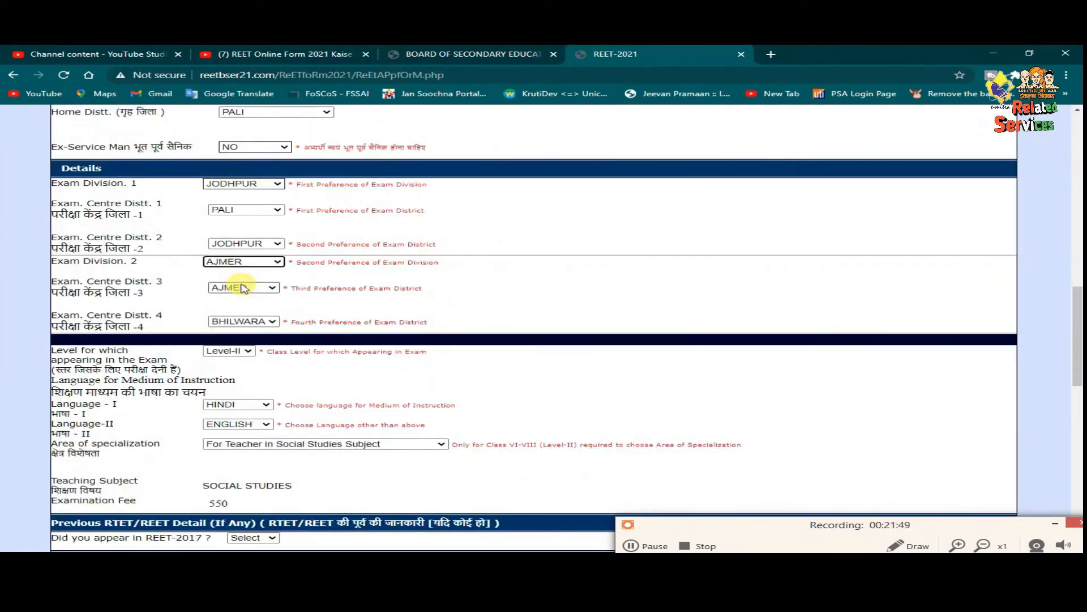
{"action": "left_click", "coordinate": [256, 288]}
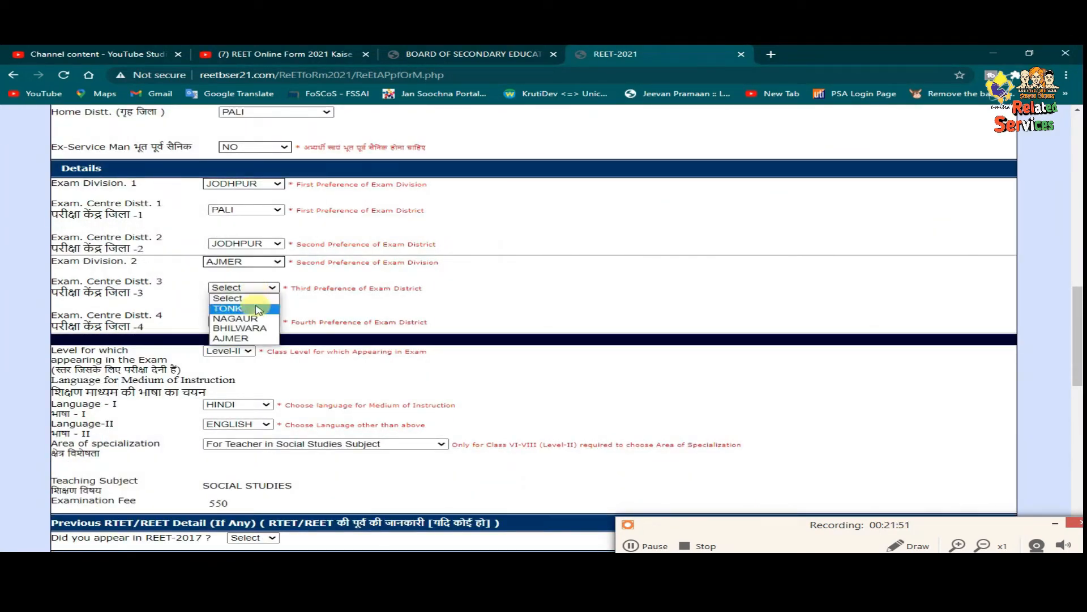
{"action": "left_click", "coordinate": [254, 338]}
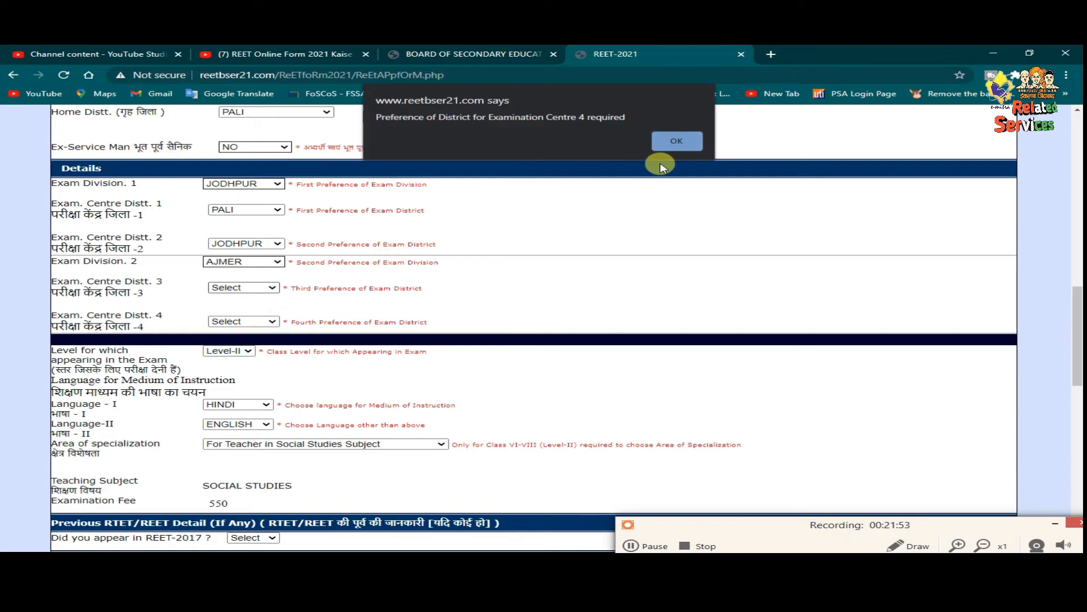
{"action": "left_click", "coordinate": [678, 141]}
{"action": "left_click", "coordinate": [256, 321]}
- Choose BHILWARA as centre district 4, HINDI as Language-I and ENGLISH as Language-II
{"action": "left_click", "coordinate": [235, 352]}
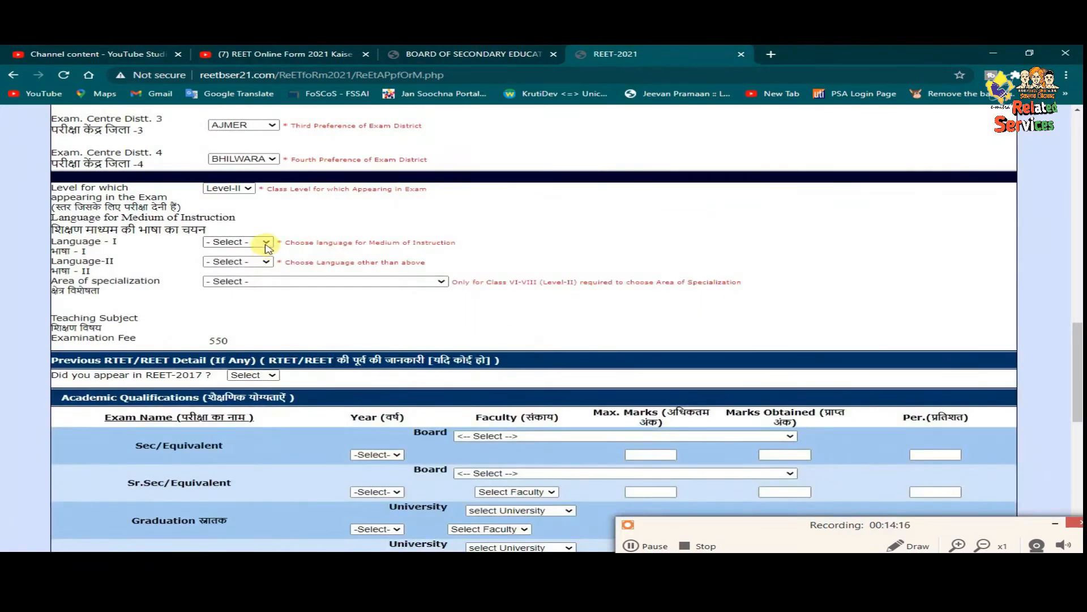
{"action": "left_click", "coordinate": [266, 244]}
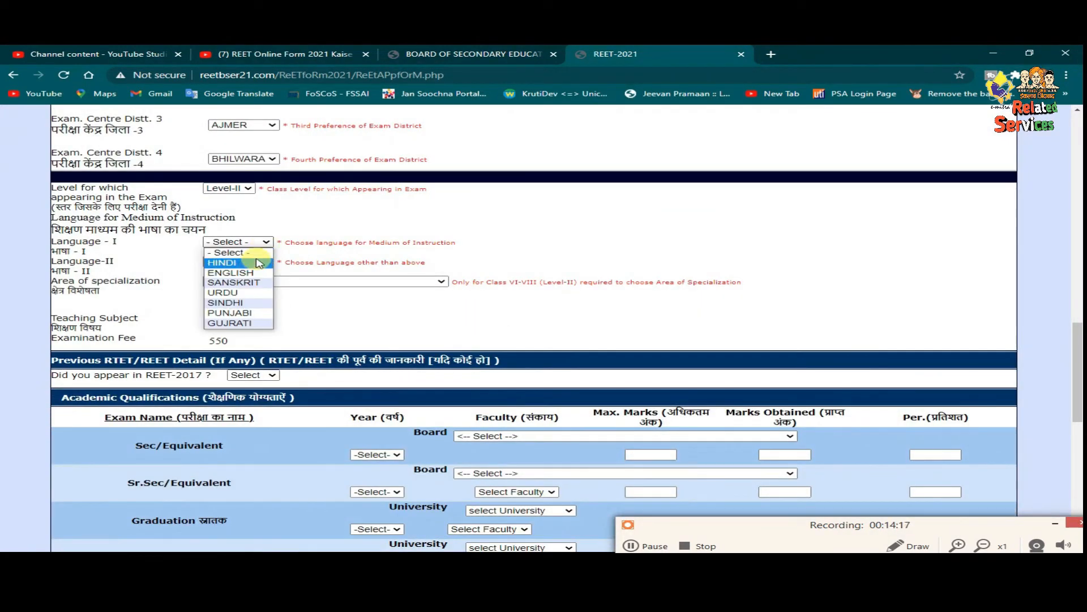
{"action": "left_click", "coordinate": [238, 260]}
{"action": "left_click", "coordinate": [678, 142]}
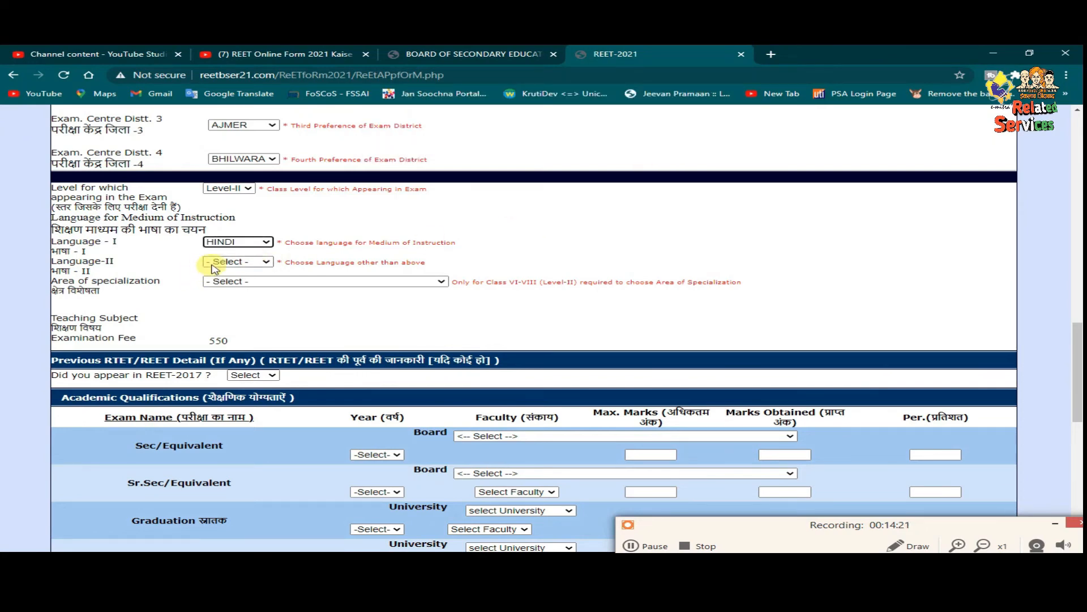
{"action": "left_click", "coordinate": [214, 262]}
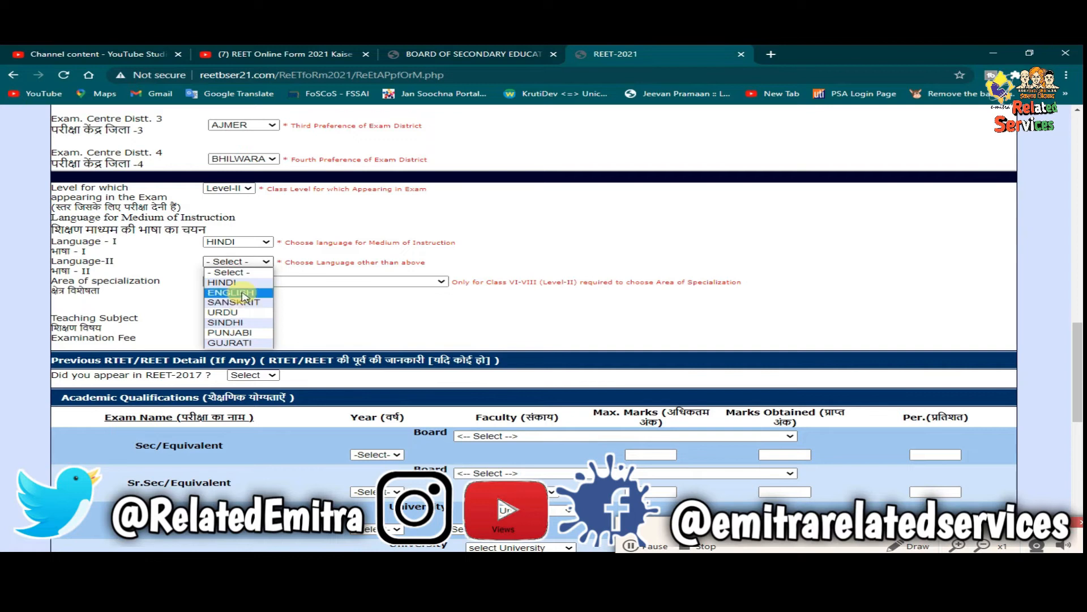
{"action": "left_click", "coordinate": [242, 293]}
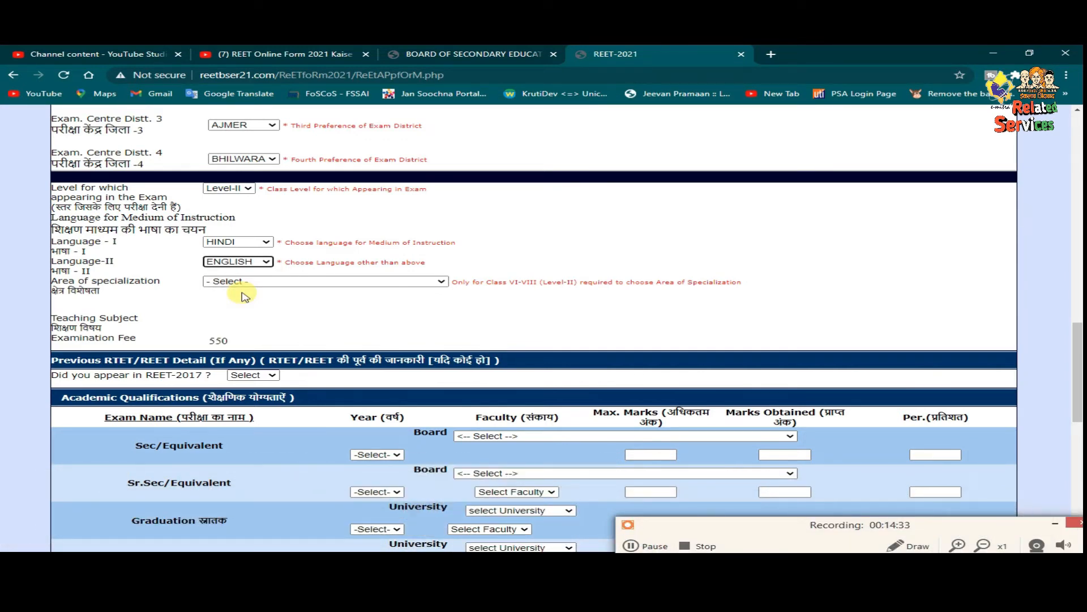
{"action": "left_click", "coordinate": [235, 282]}
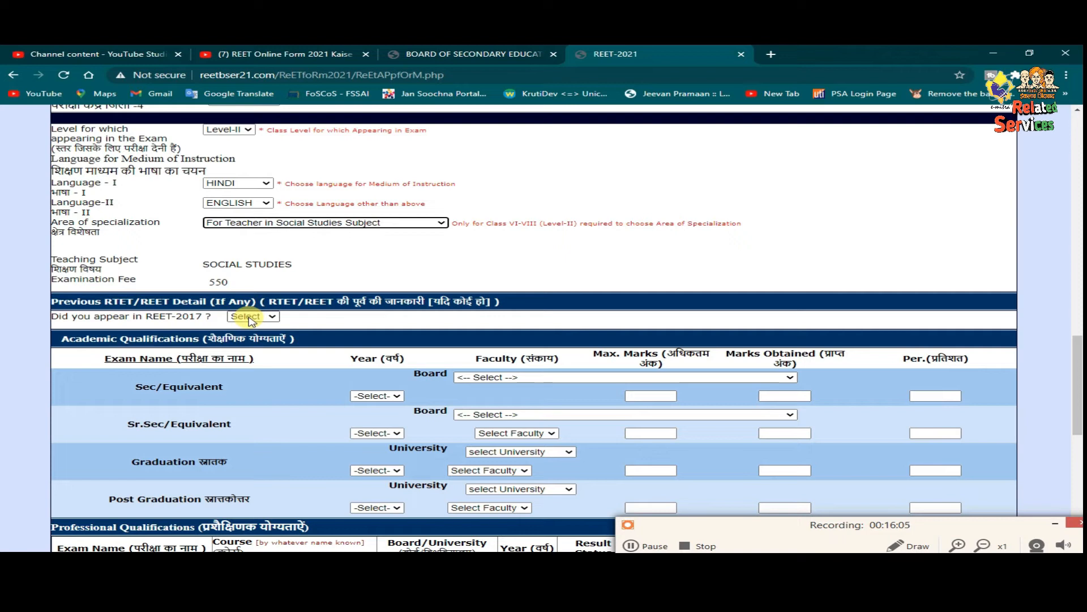
- Set the secondary passing year to 1999
{"action": "left_click", "coordinate": [249, 320]}
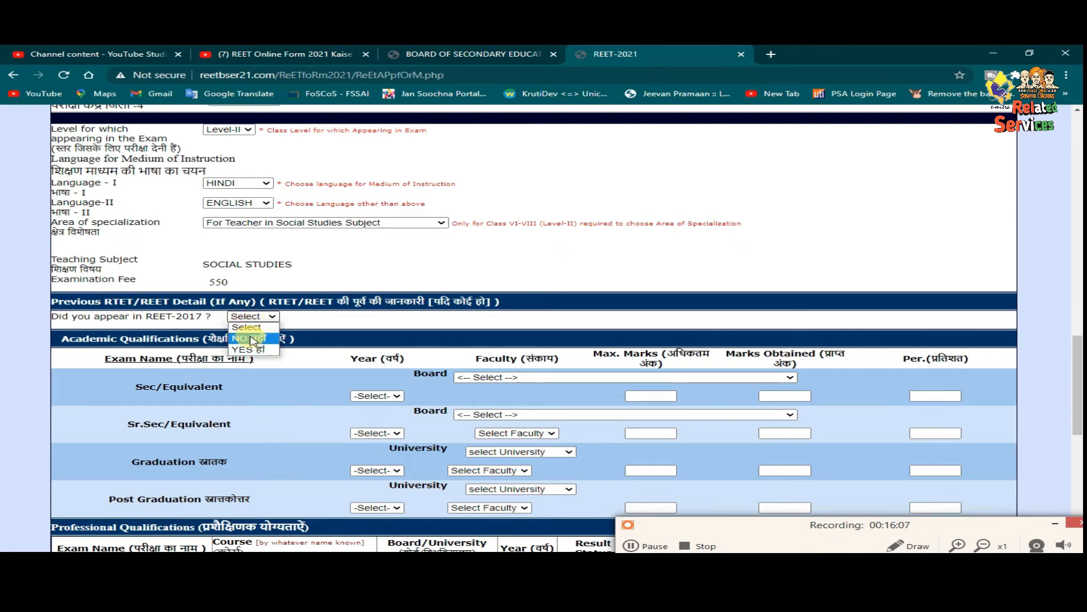
{"action": "scroll", "coordinate": [423, 310], "scroll_direction": "down", "scroll_amount": 1}
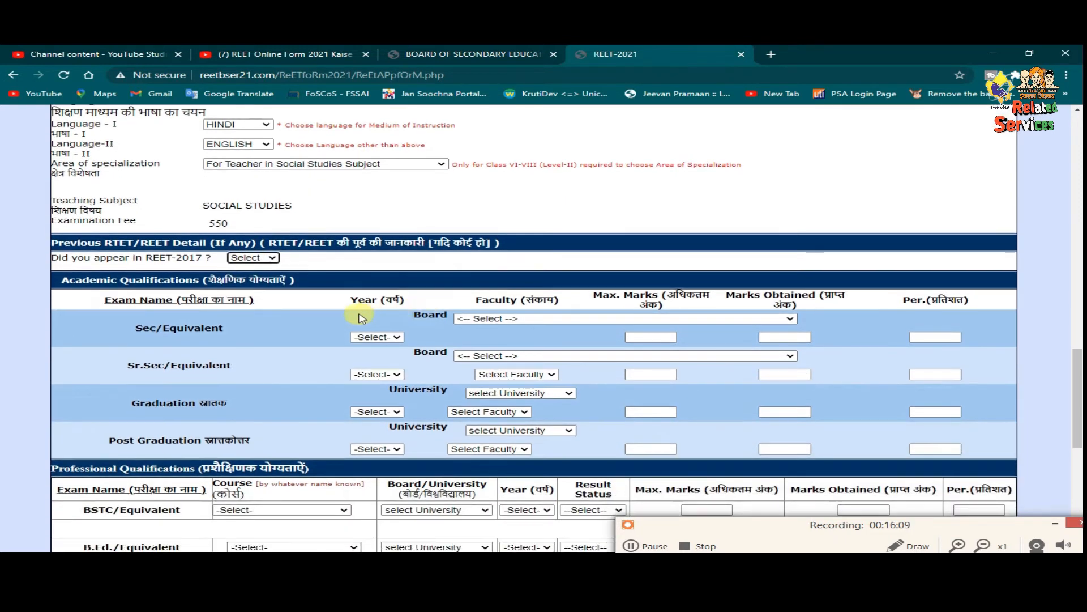
{"action": "scroll", "coordinate": [384, 315], "scroll_direction": "down", "scroll_amount": 1}
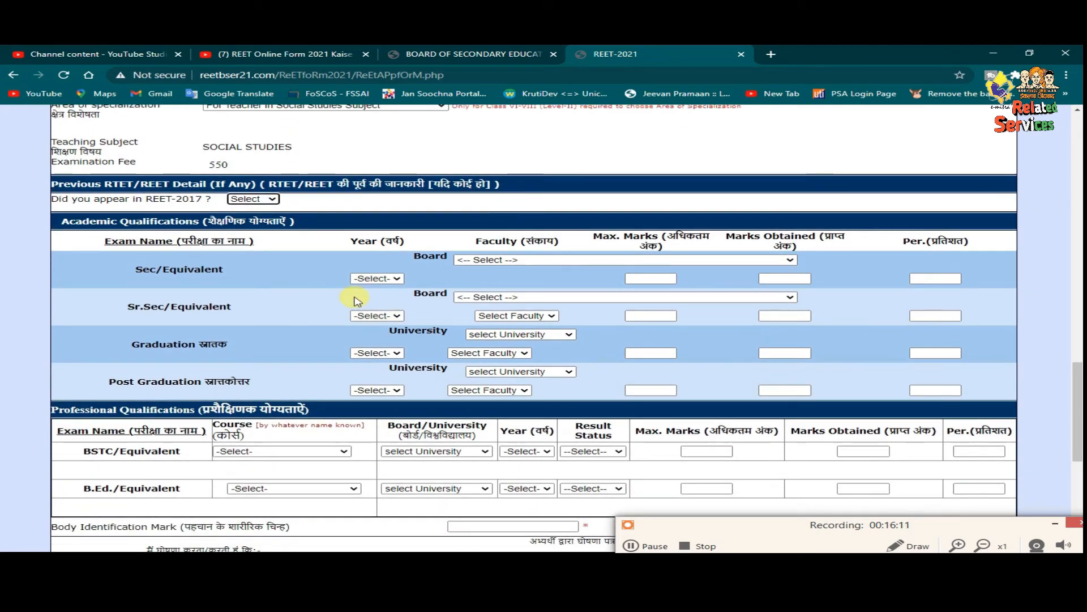
{"action": "left_click", "coordinate": [398, 279]}
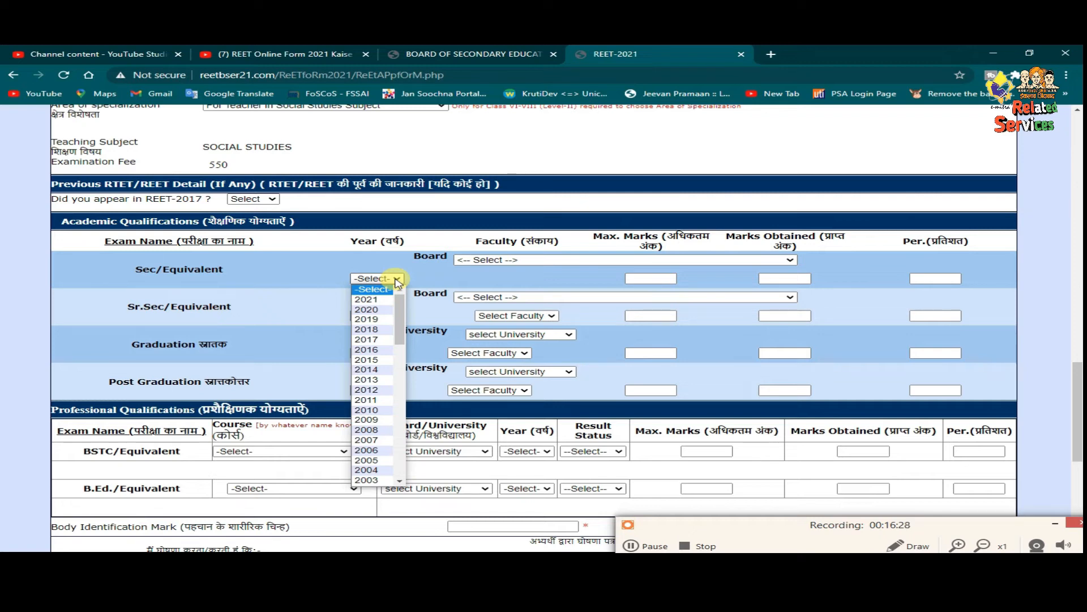
{"action": "scroll", "coordinate": [376, 397], "scroll_direction": "down", "scroll_amount": 3}
{"action": "left_click", "coordinate": [377, 403]}
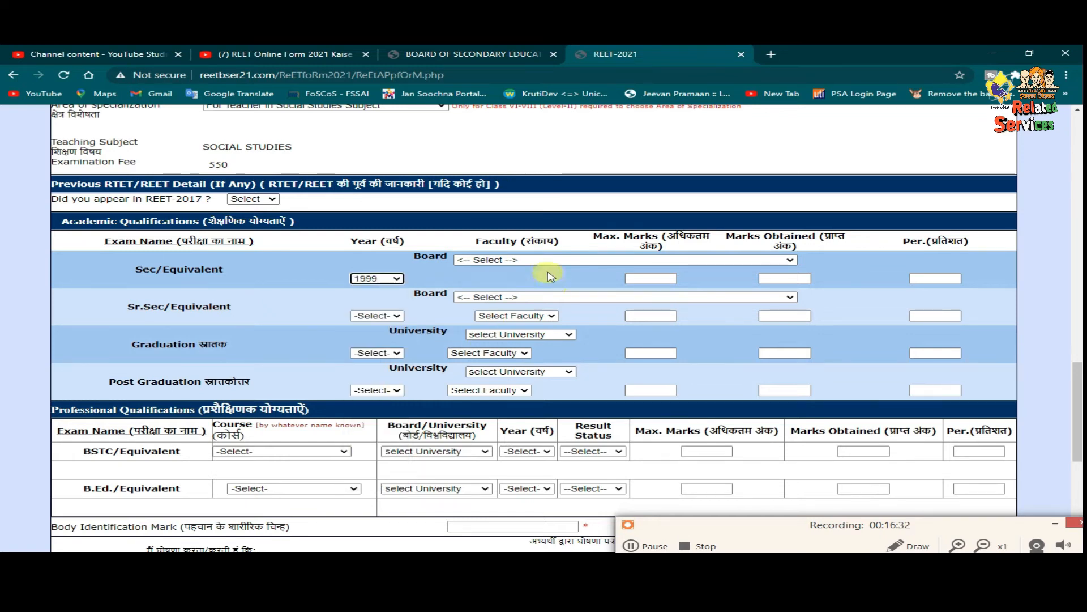
- Choose the BSER Ajmer board and enter 600 maximum and 361 obtained secondary marks
{"action": "left_click", "coordinate": [538, 261]}
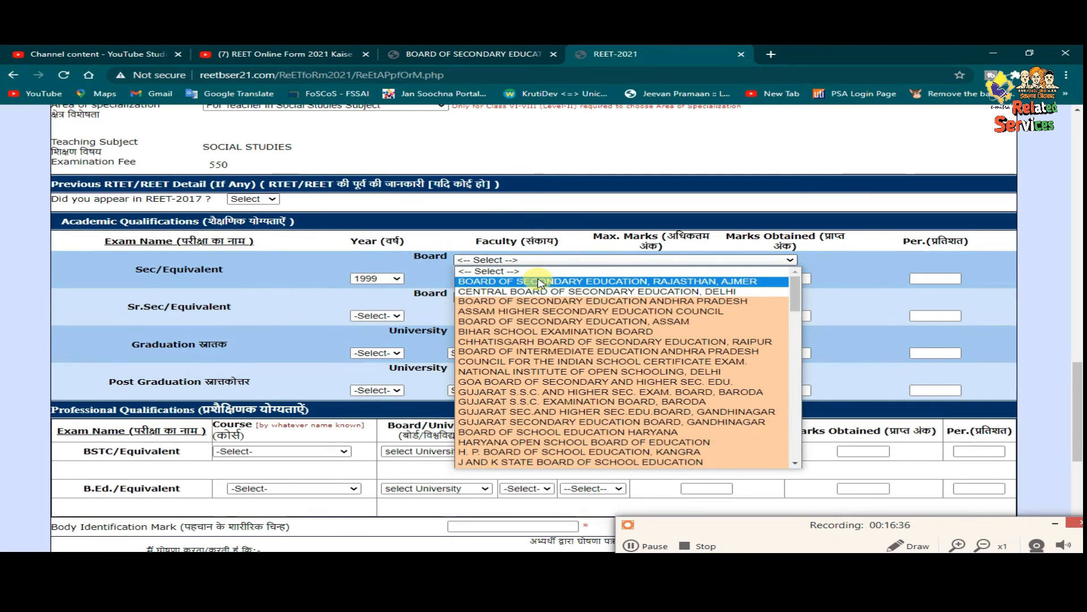
{"action": "left_click", "coordinate": [538, 281]}
{"action": "left_click", "coordinate": [635, 278]}
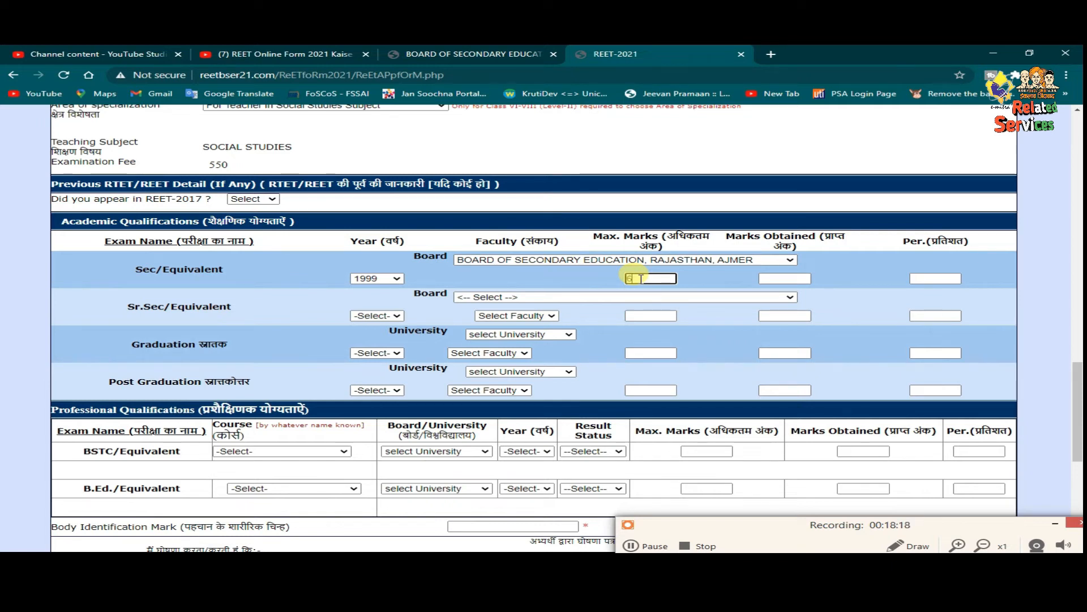
{"action": "type", "text": "00"}
{"action": "left_click", "coordinate": [775, 276]}
{"action": "type", "text": "361"}
{"action": "left_click", "coordinate": [886, 306]}
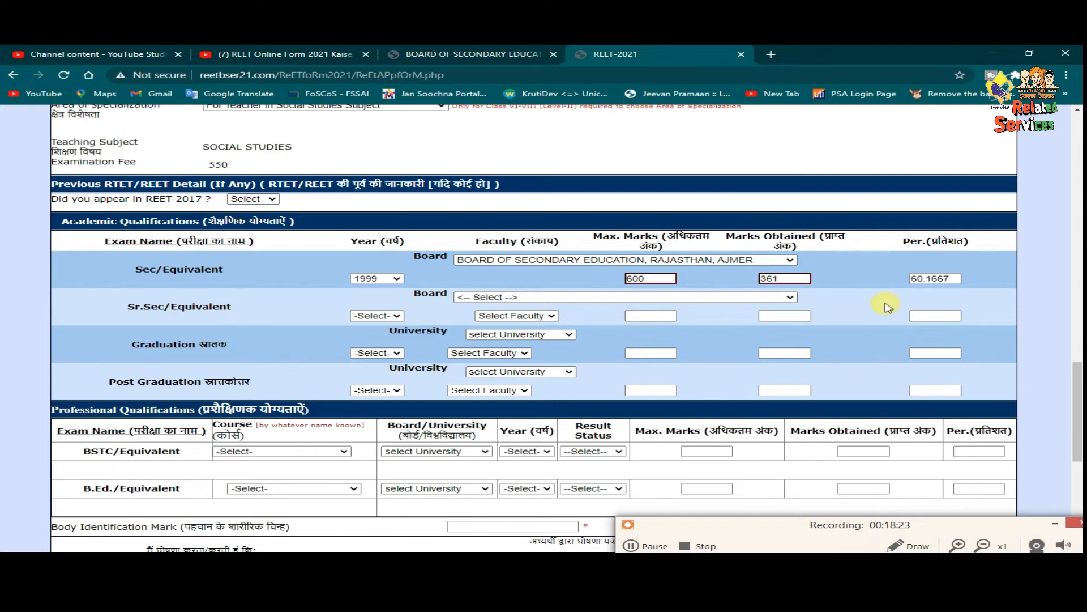
{"action": "left_click", "coordinate": [390, 319]}
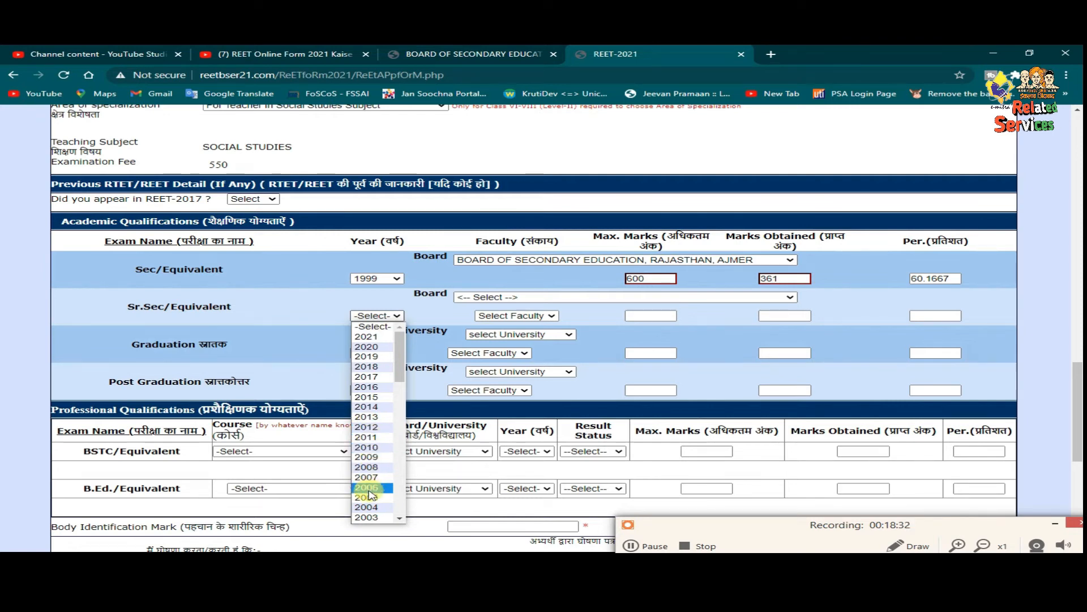
- Fill the Sr.Sec row with 2001, BSER Ajmer, COMMERCE, and 401 of 650 marks
{"action": "scroll", "coordinate": [369, 503], "scroll_direction": "down", "scroll_amount": 3}
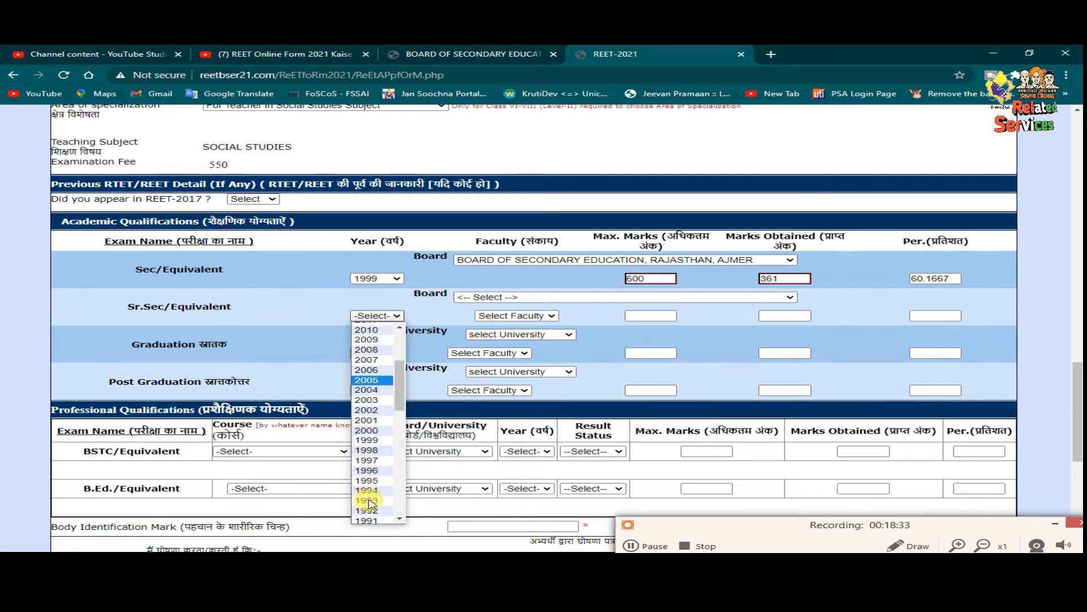
{"action": "left_click", "coordinate": [385, 421]}
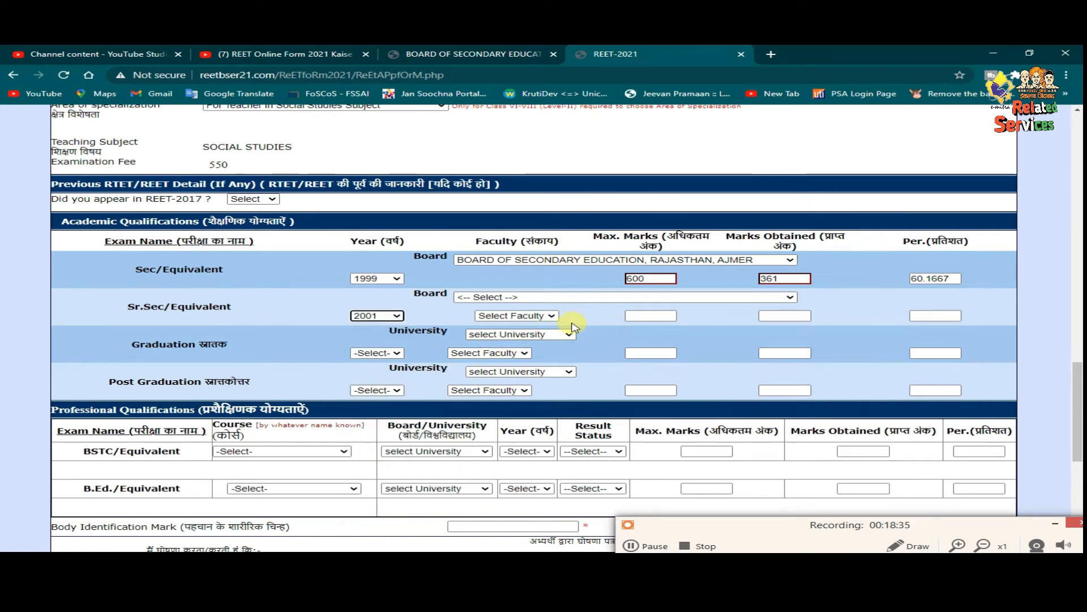
{"action": "left_click", "coordinate": [535, 317]}
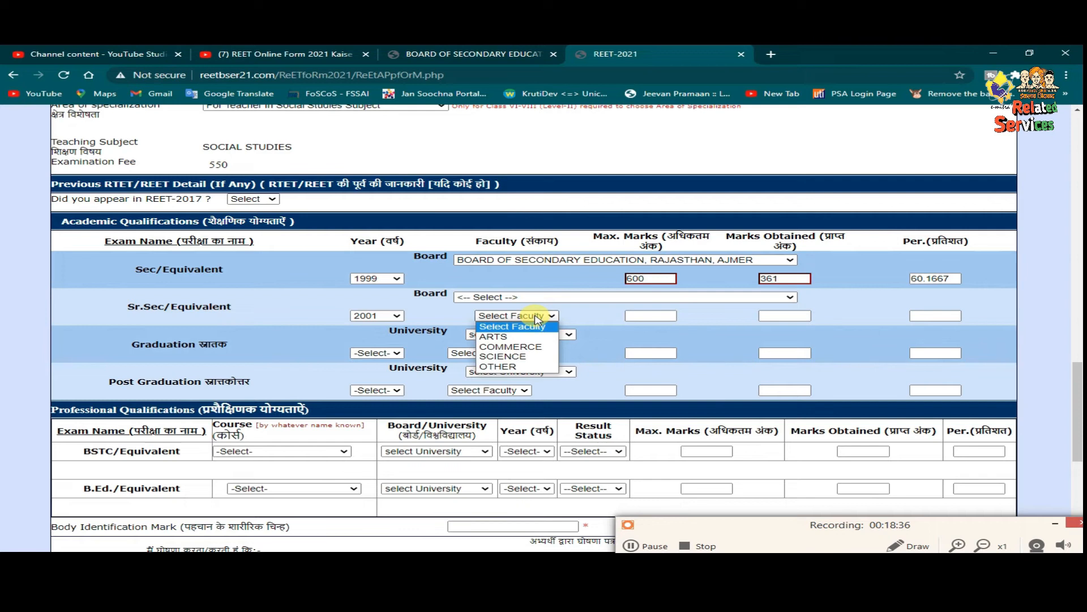
{"action": "left_click", "coordinate": [510, 297]}
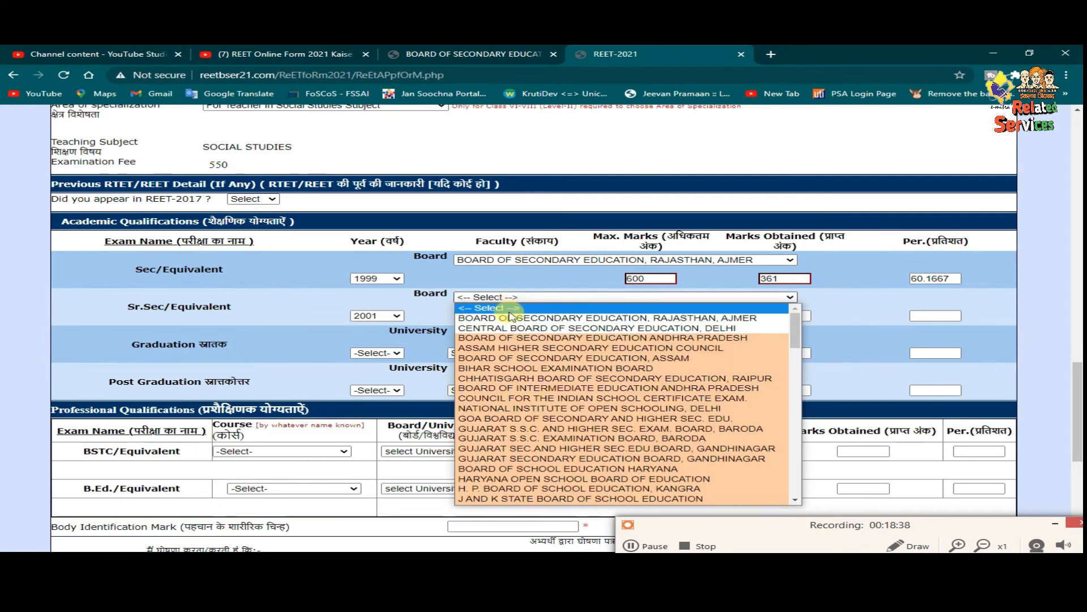
{"action": "left_click", "coordinate": [512, 318]}
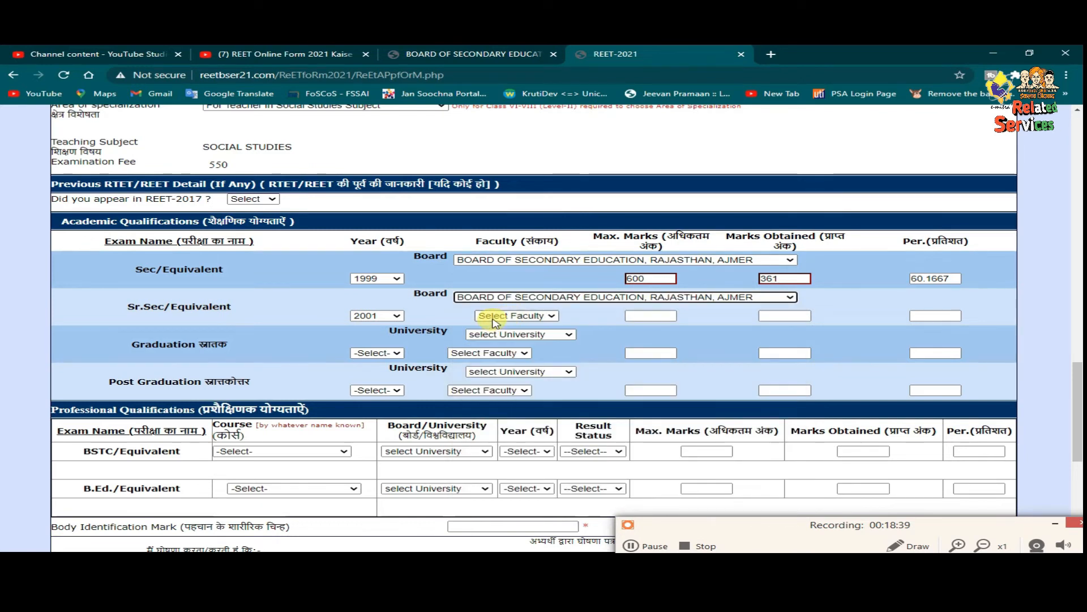
{"action": "left_click", "coordinate": [493, 319]}
{"action": "left_click", "coordinate": [496, 347]}
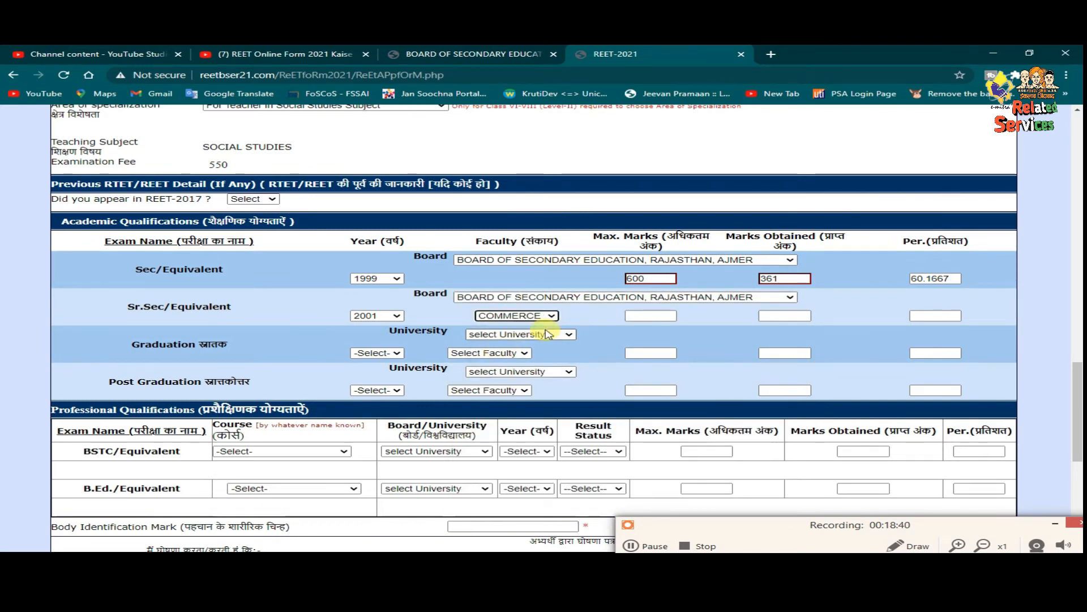
{"action": "left_click", "coordinate": [634, 315]}
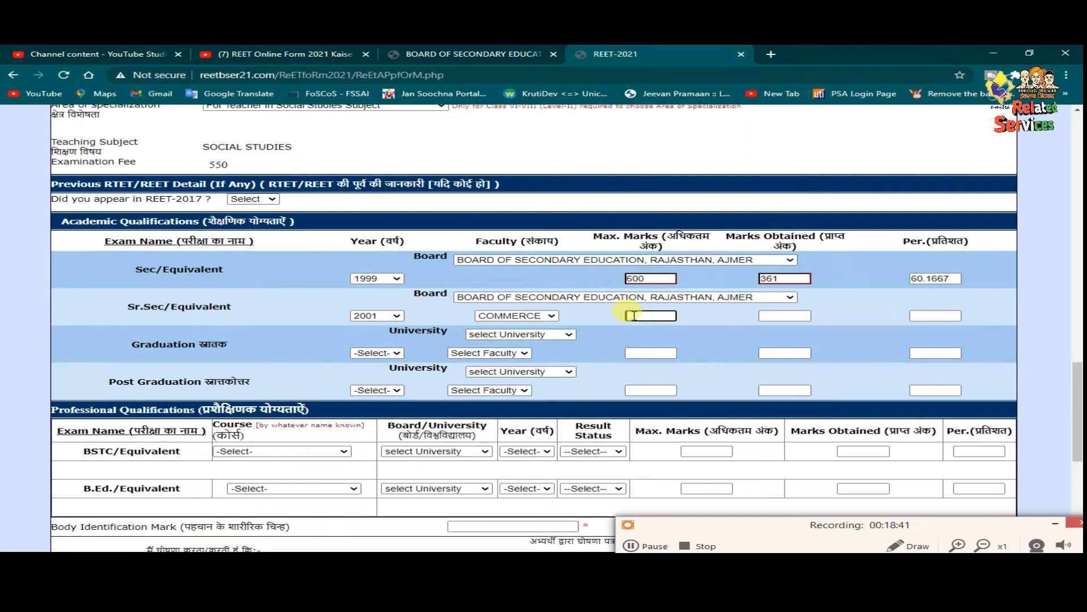
{"action": "type", "text": "650"}
{"action": "left_click", "coordinate": [772, 315]}
{"action": "type", "text": "401"}
{"action": "left_click", "coordinate": [766, 341]}
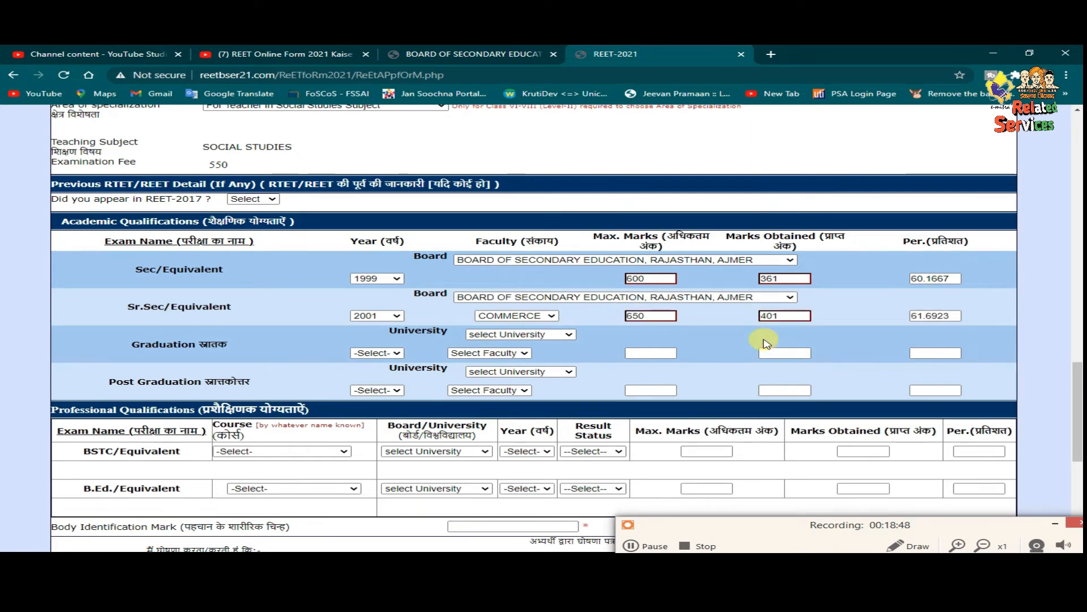
- Enter graduation as 2004, MDSU AJMER, COMMERCE, with 980 of 1800 marks
{"action": "left_click", "coordinate": [376, 353]}
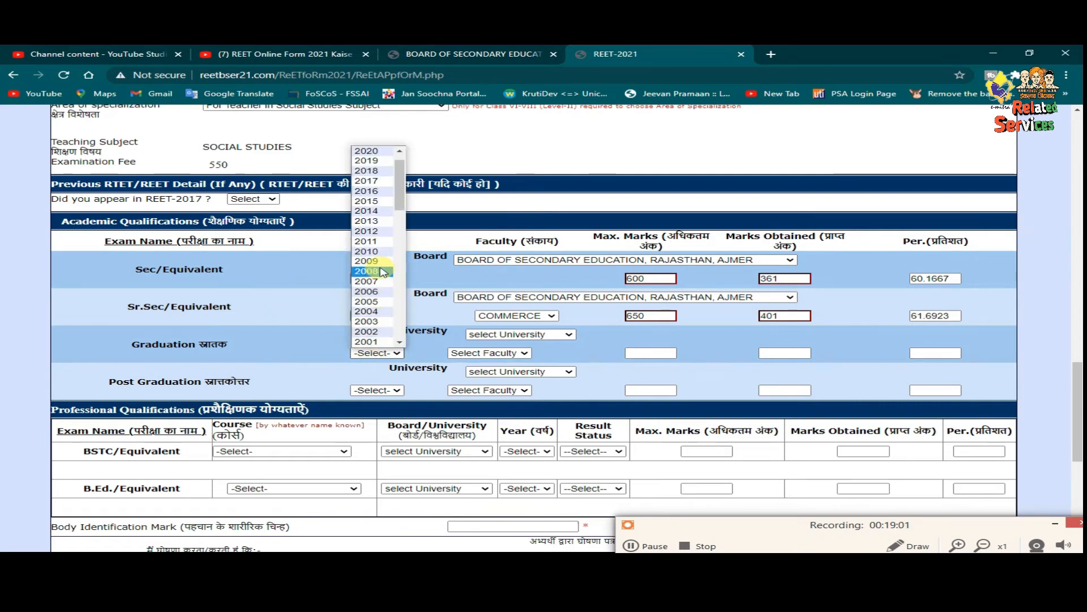
{"action": "left_click", "coordinate": [374, 311]}
{"action": "left_click", "coordinate": [521, 338]}
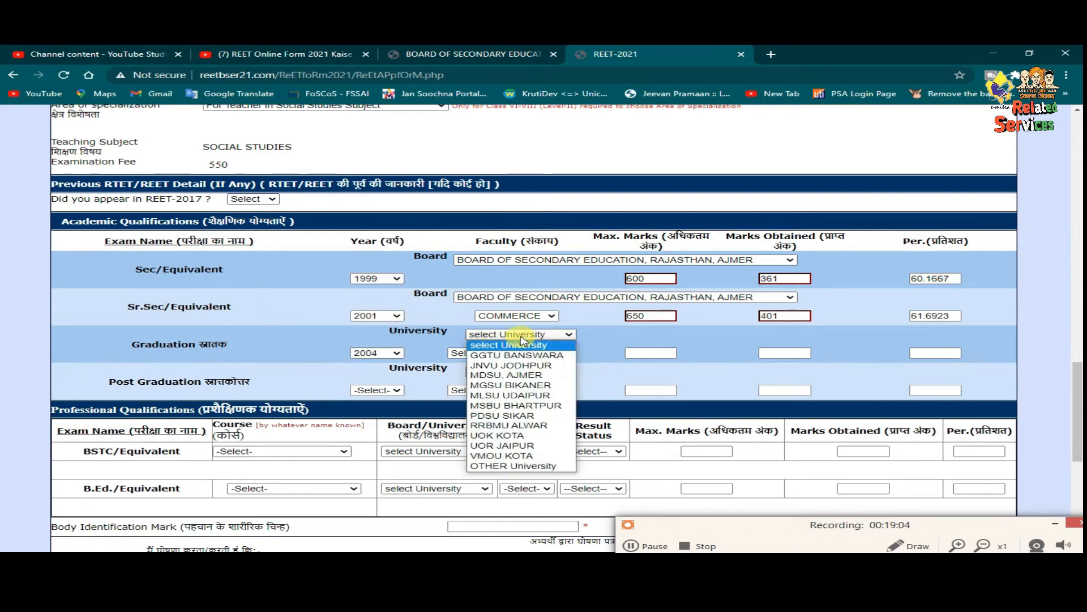
{"action": "left_click", "coordinate": [524, 376]}
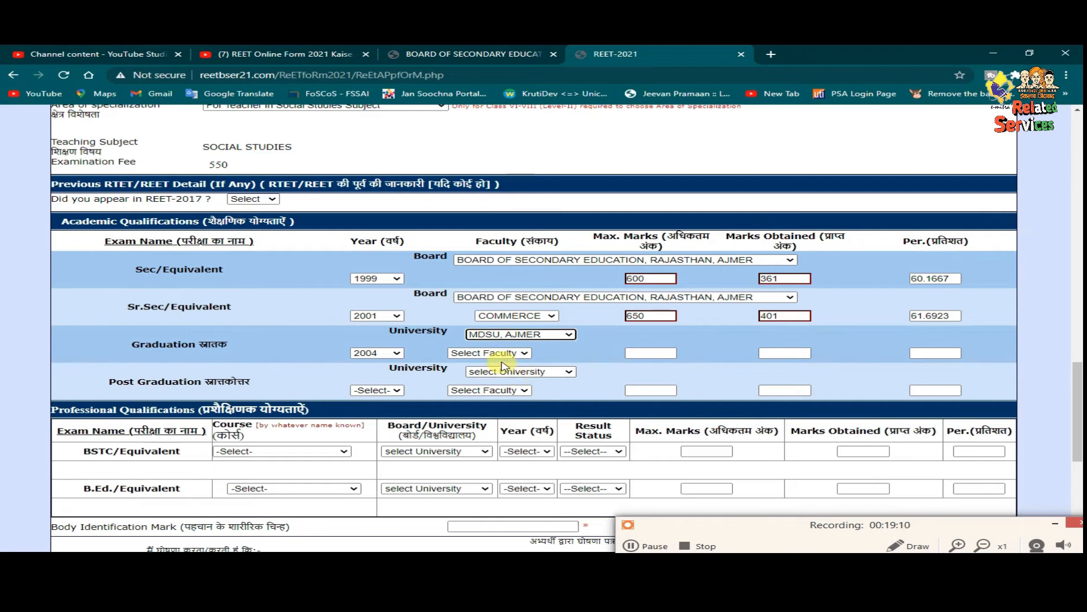
{"action": "left_click", "coordinate": [502, 354]}
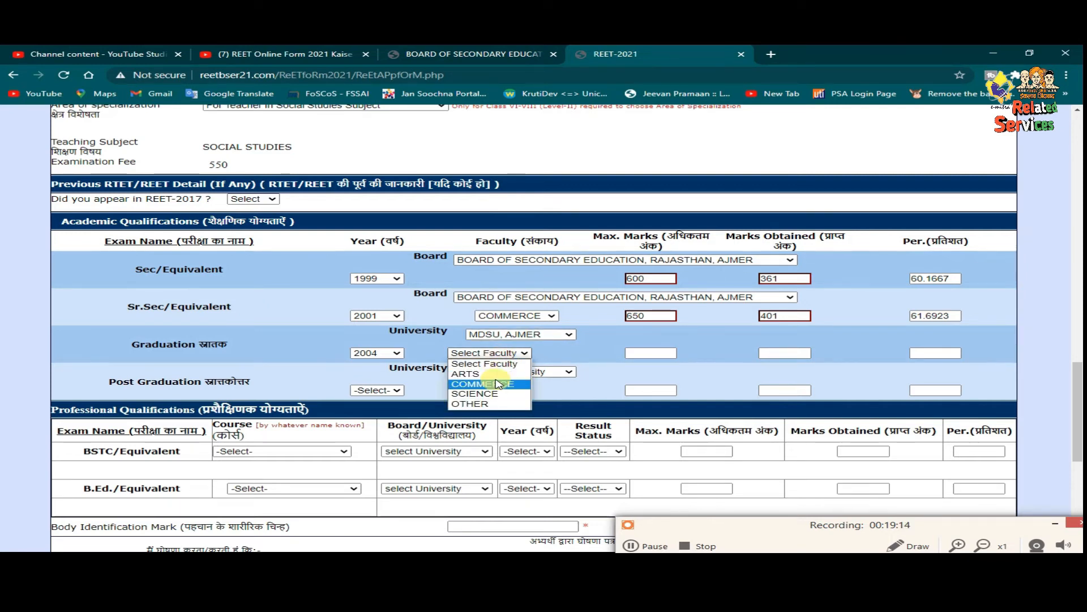
{"action": "left_click", "coordinate": [482, 383]}
{"action": "left_click", "coordinate": [634, 353]}
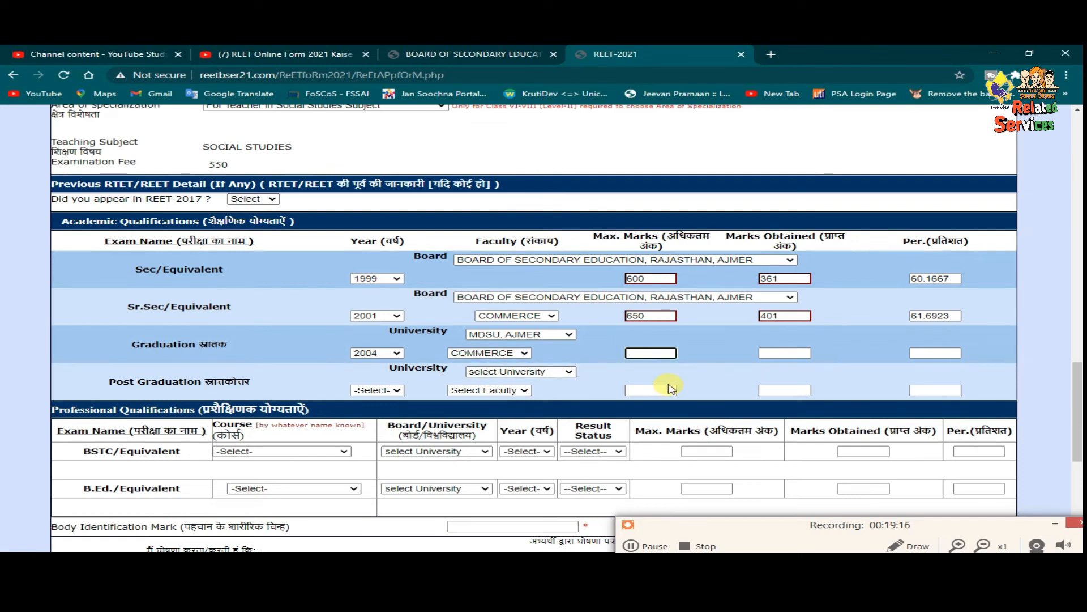
{"action": "type", "text": "1800"}
{"action": "left_click", "coordinate": [791, 356]}
{"action": "type", "text": "980"}
{"action": "left_click", "coordinate": [715, 384]}
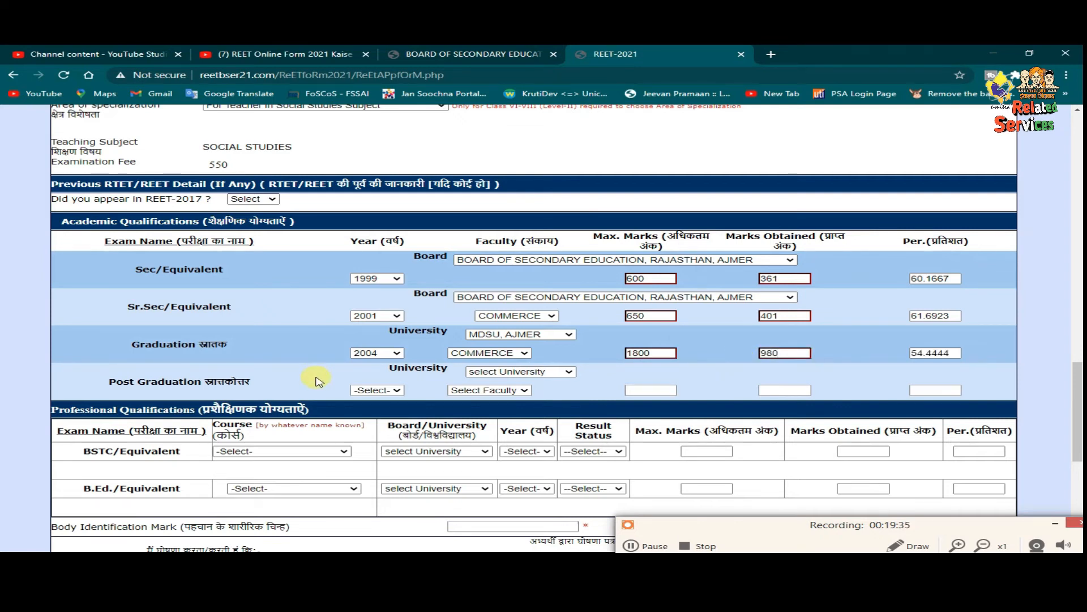
- Enter post graduation as 2006, MDSU AJMER, COMMERCE, with 450 of 900 marks
{"action": "scroll", "coordinate": [318, 380], "scroll_direction": "down", "scroll_amount": 2}
{"action": "left_click", "coordinate": [374, 272]}
{"action": "left_click", "coordinate": [367, 421]}
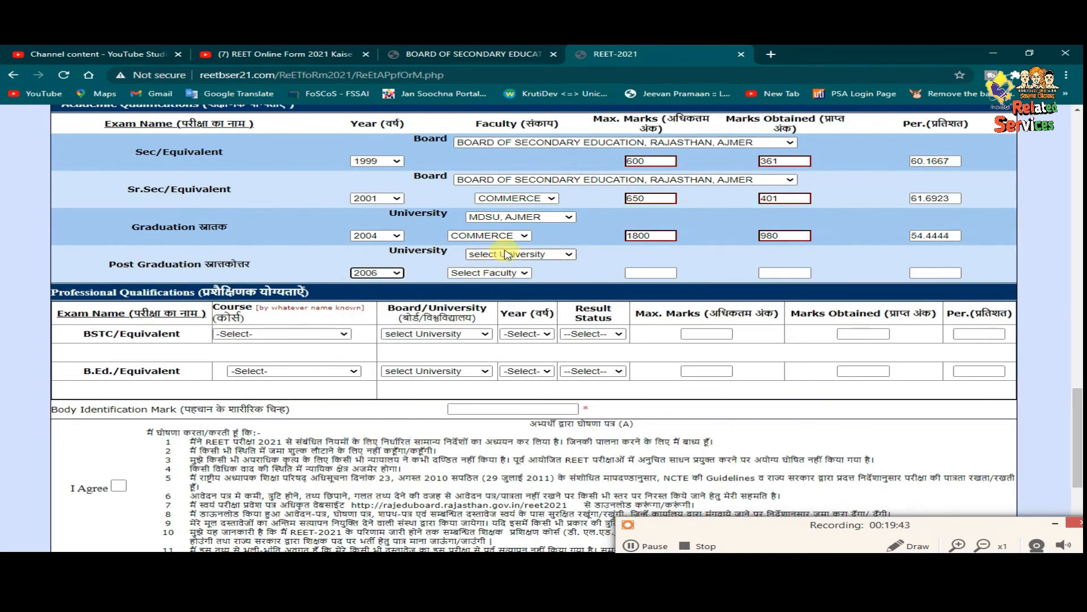
{"action": "left_click", "coordinate": [506, 255]}
{"action": "left_click", "coordinate": [501, 269]}
{"action": "left_click", "coordinate": [488, 272]}
{"action": "left_click", "coordinate": [482, 304]}
{"action": "left_click", "coordinate": [646, 273]}
{"action": "type", "text": "900"}
{"action": "left_click", "coordinate": [764, 273]}
{"action": "type", "text": "450"}
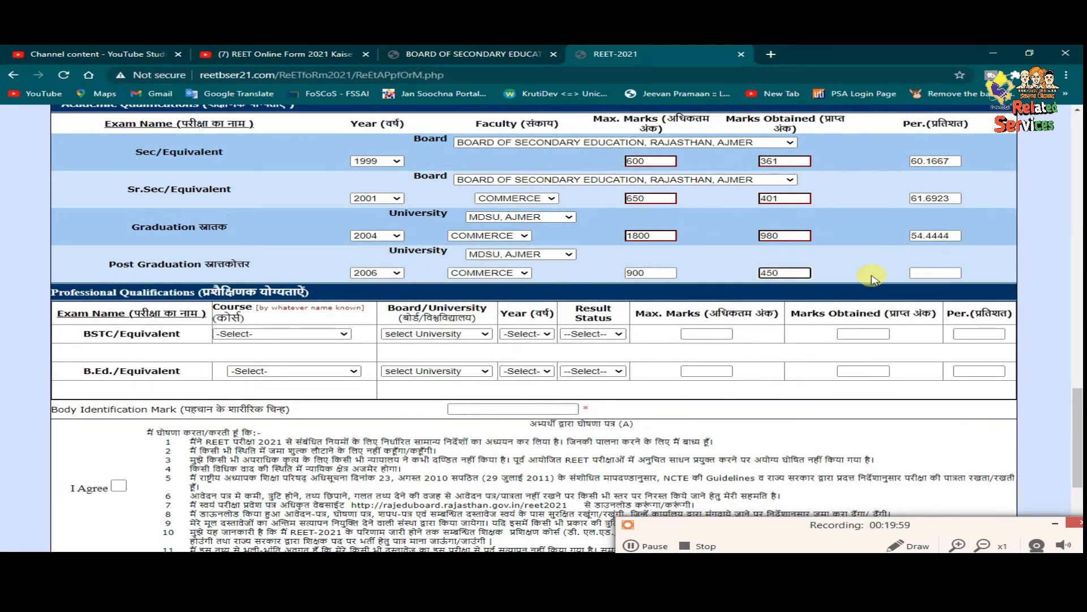
{"action": "key", "text": "Tab"}
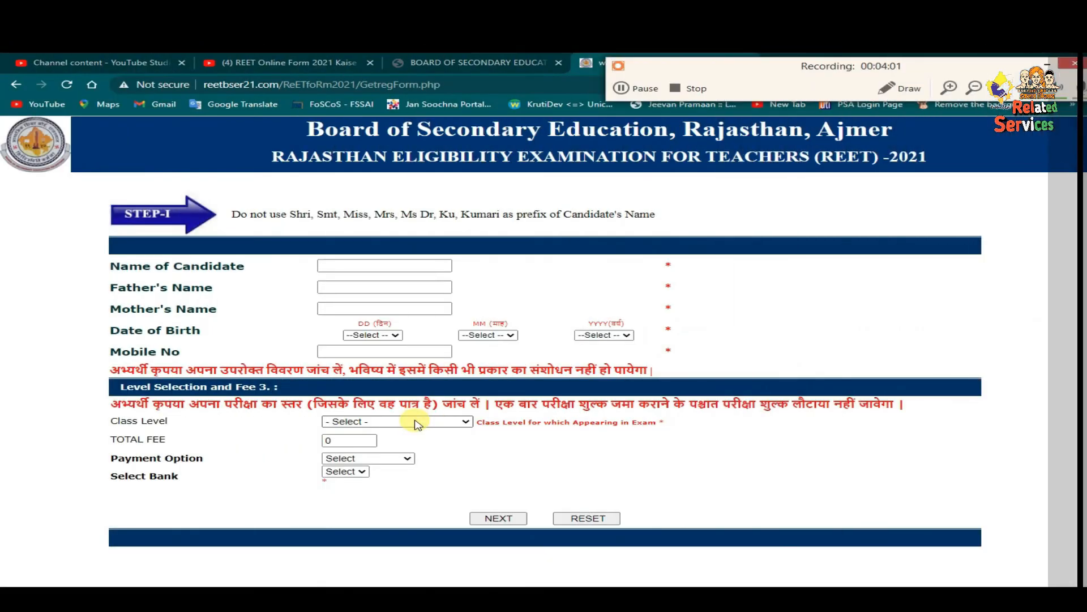
{"action": "left_click", "coordinate": [415, 421]}
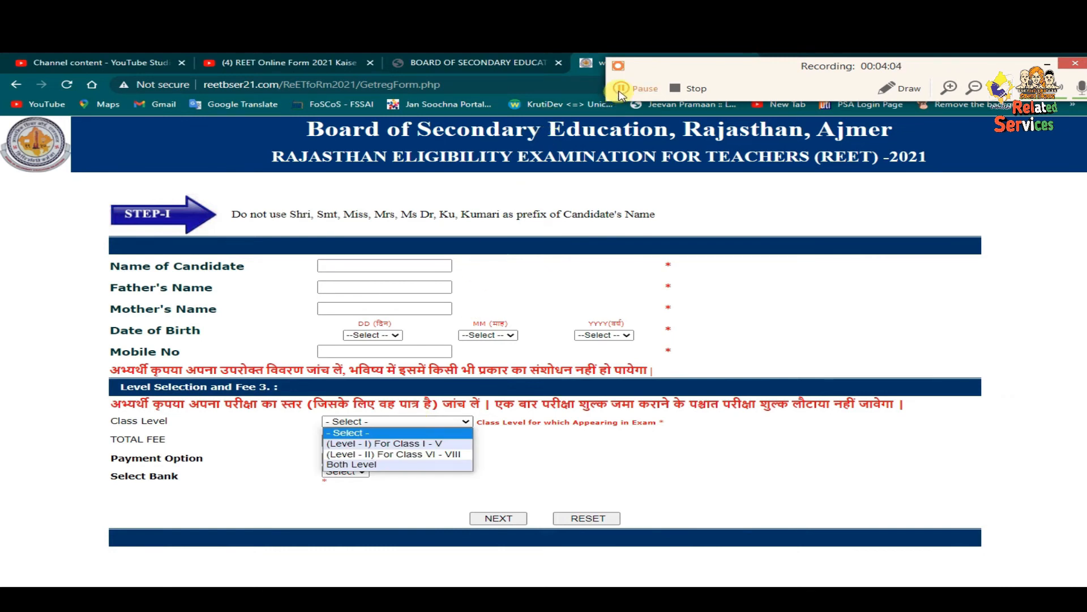
- Choose '(Level - I) For Class I - V' as the class level on the registration form
{"action": "left_click", "coordinate": [621, 88]}
{"action": "left_click", "coordinate": [621, 89]}
{"action": "left_click", "coordinate": [414, 422]}
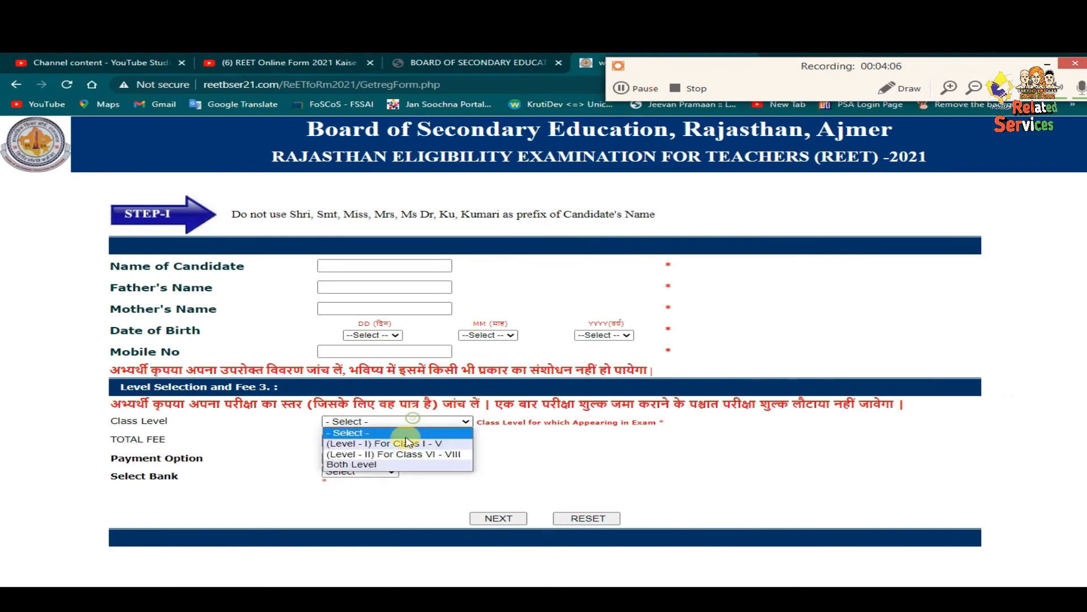
{"action": "left_click", "coordinate": [400, 442]}
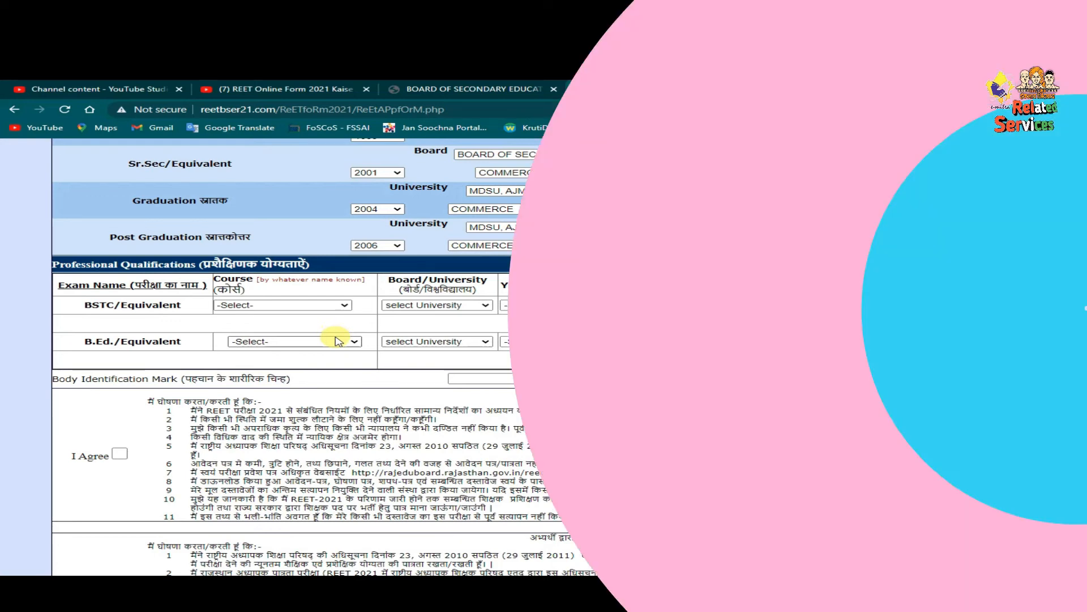
- Set the BSTC row to D.El.Ed. (2 Years), OTHER University, year 2019
{"action": "left_click", "coordinate": [283, 305]}
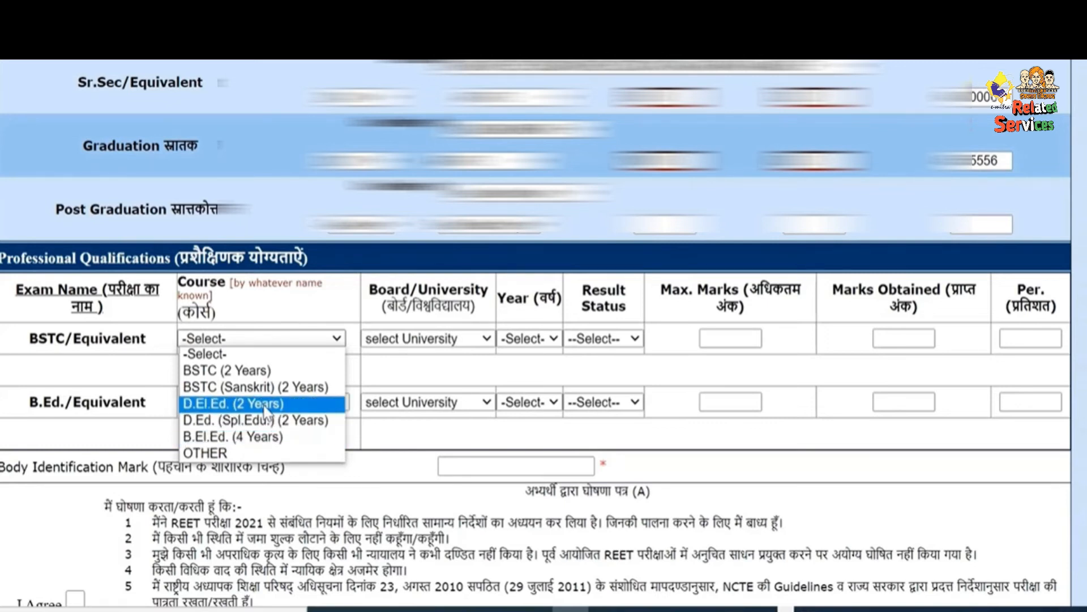
{"action": "left_click", "coordinate": [265, 404]}
{"action": "left_click", "coordinate": [428, 338]}
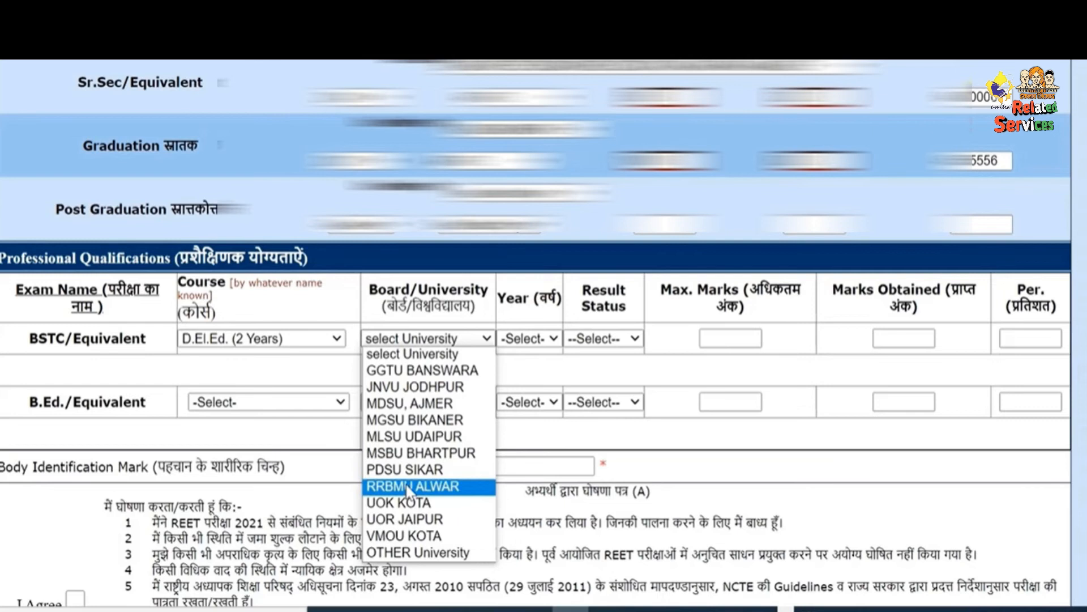
{"action": "left_click", "coordinate": [418, 552]}
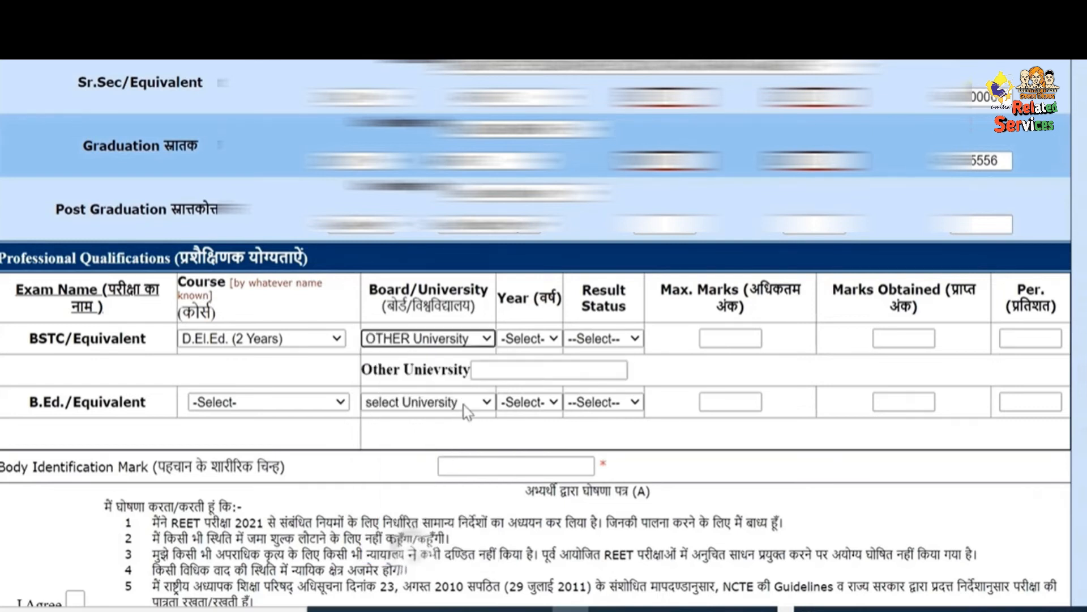
{"action": "left_click", "coordinate": [512, 340]}
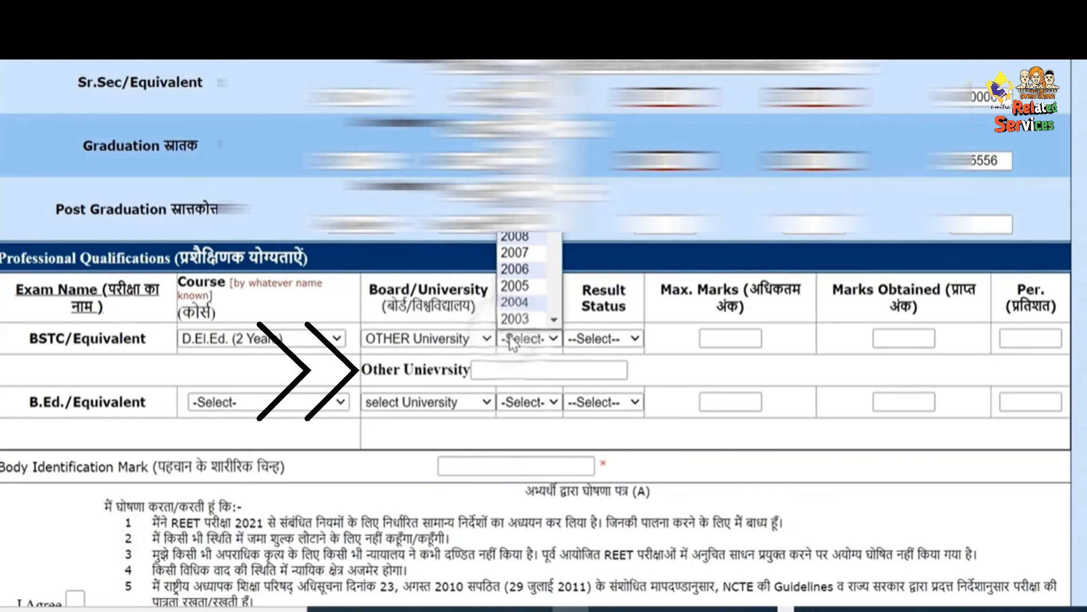
{"action": "left_click", "coordinate": [512, 340]}
{"action": "left_click", "coordinate": [513, 339]}
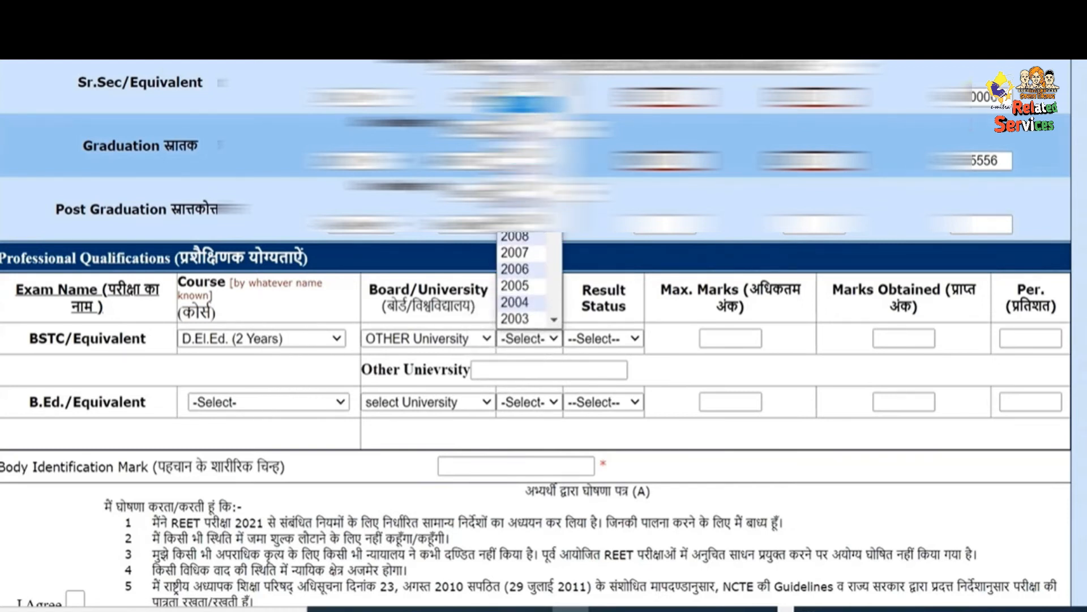
{"action": "left_click", "coordinate": [517, 55]}
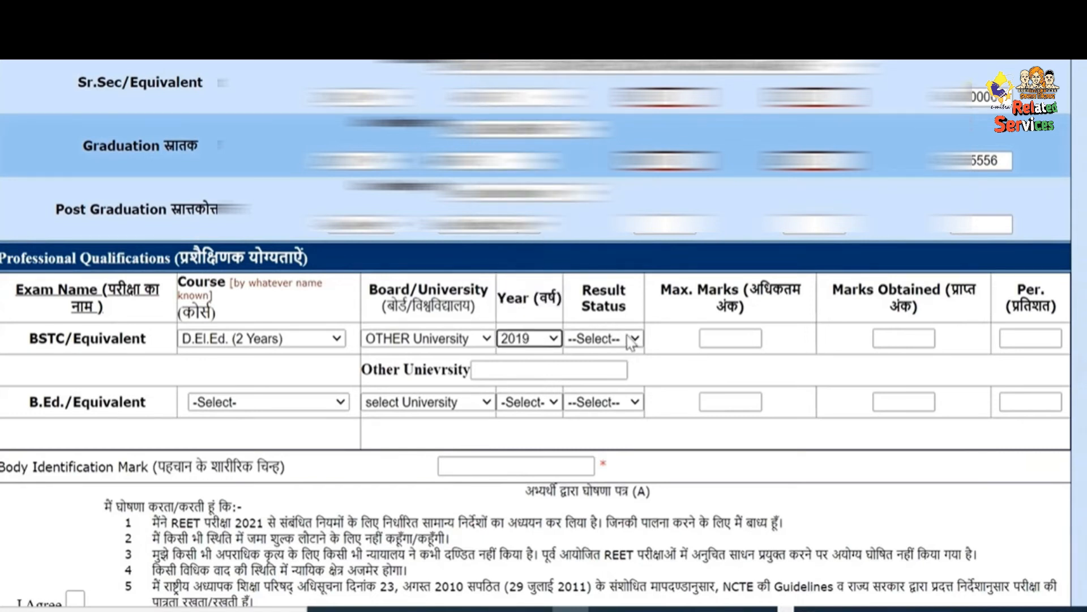
- Mark the BSTC result Passed with 1108 obtained out of 1400 maximum marks
{"action": "left_click", "coordinate": [632, 340]}
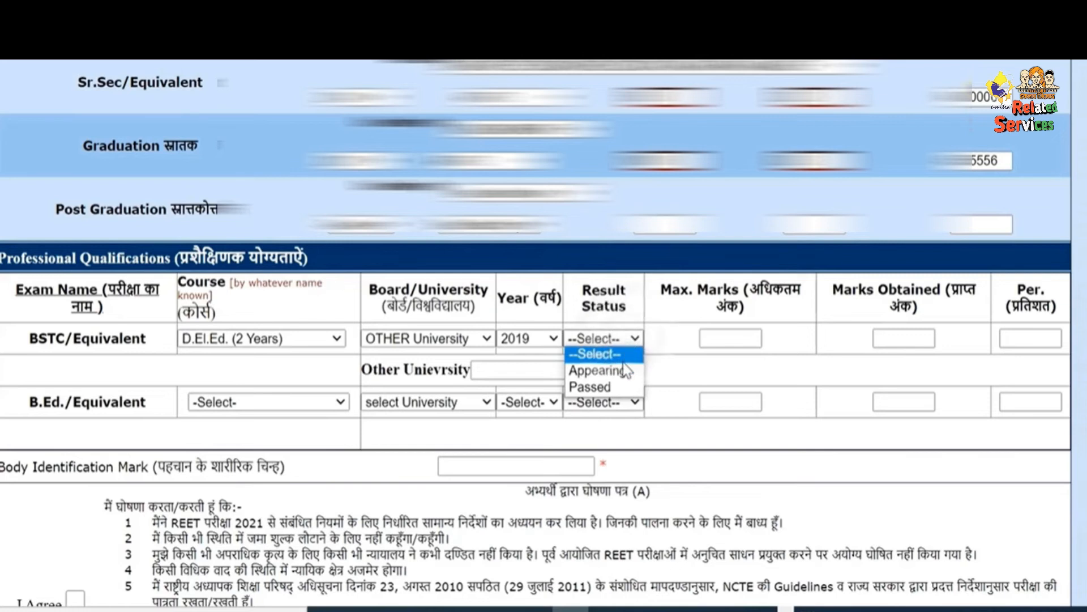
{"action": "left_click", "coordinate": [593, 385]}
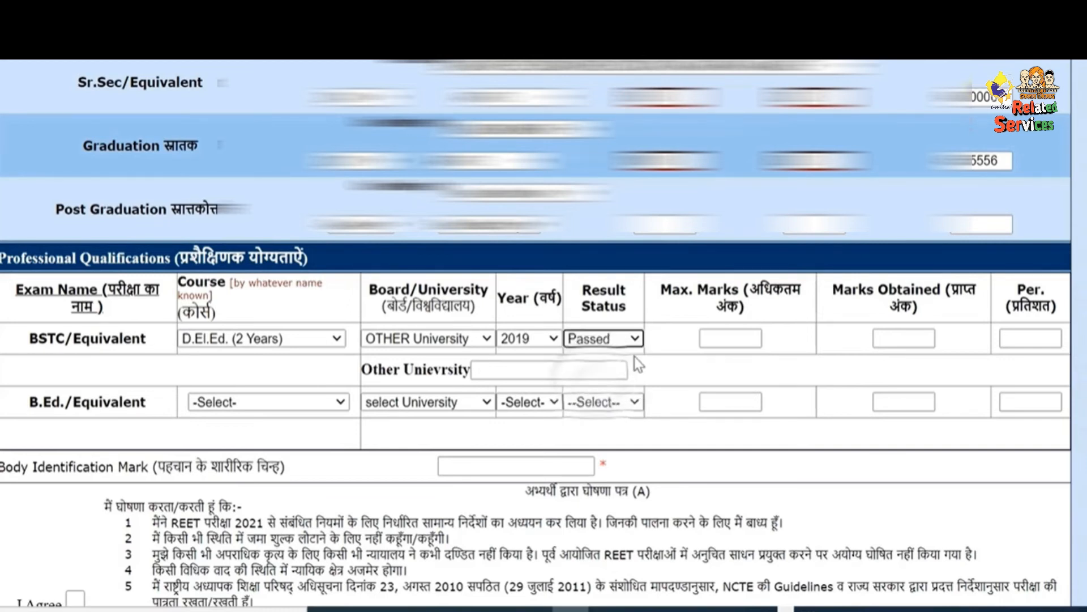
{"action": "left_click", "coordinate": [650, 360]}
{"action": "left_click", "coordinate": [738, 337]}
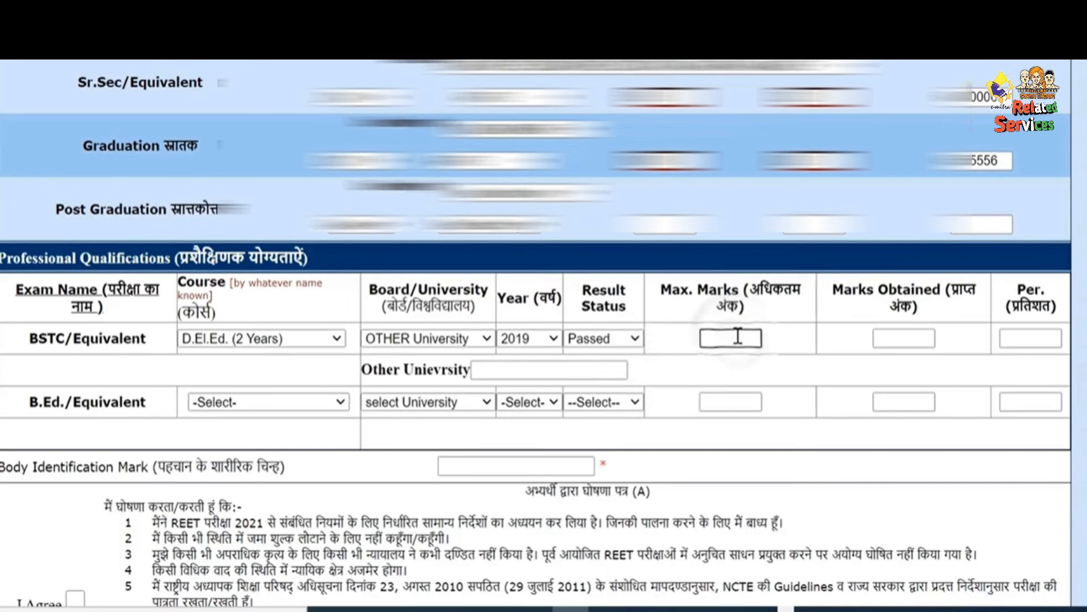
{"action": "type", "text": "1400"}
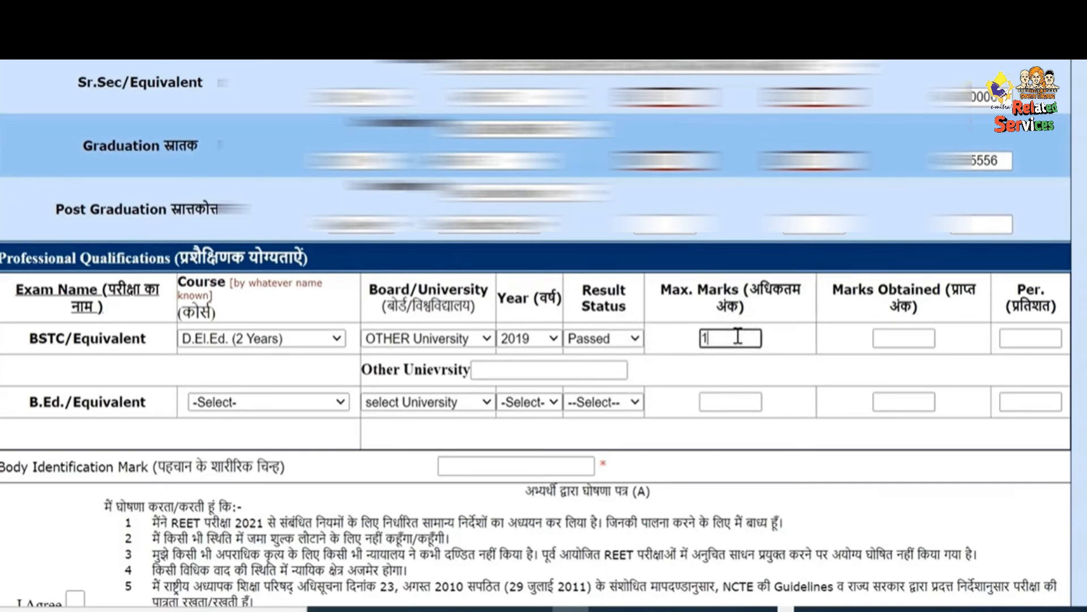
{"action": "left_click", "coordinate": [918, 338]}
{"action": "type", "text": "1108"}
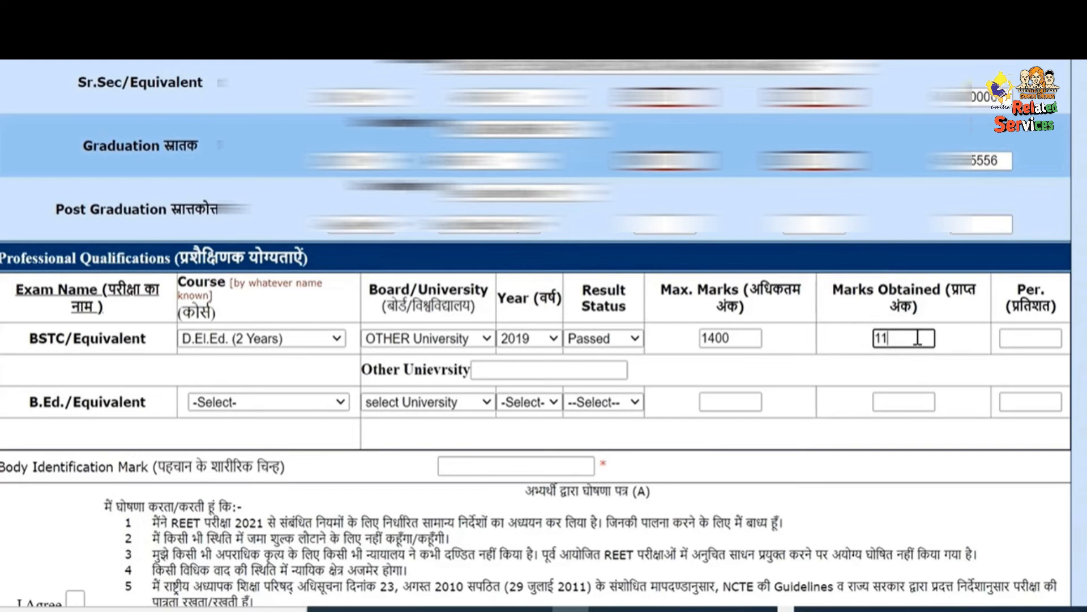
{"action": "left_click", "coordinate": [965, 368]}
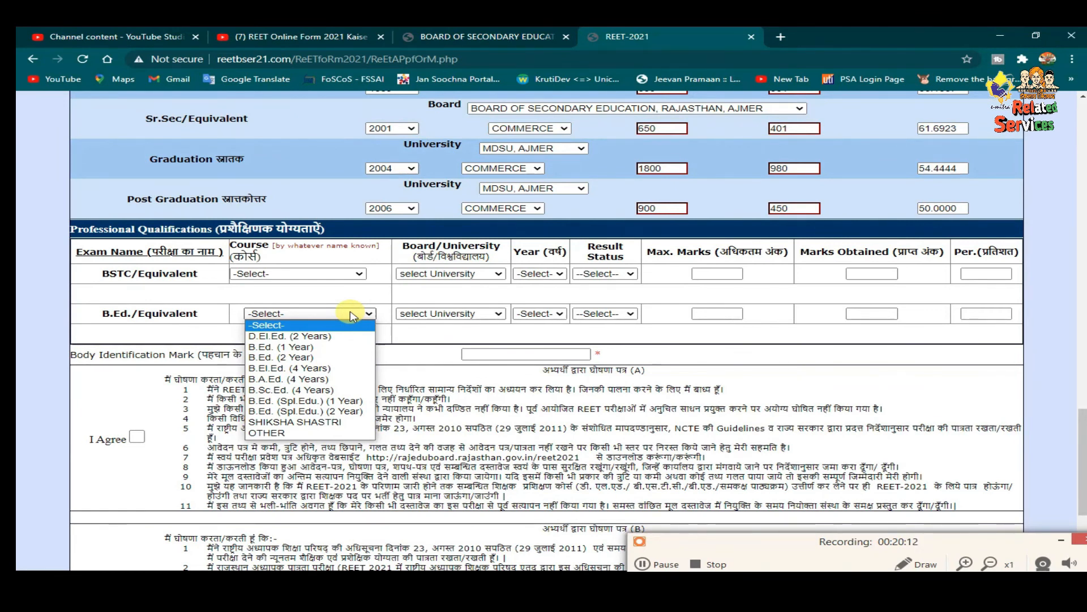
- Set the B.Ed. row to B.Ed. (1 Year), JNVU JODHPUR, 2009, Passed
{"action": "left_click", "coordinate": [317, 346]}
{"action": "left_click", "coordinate": [476, 314]}
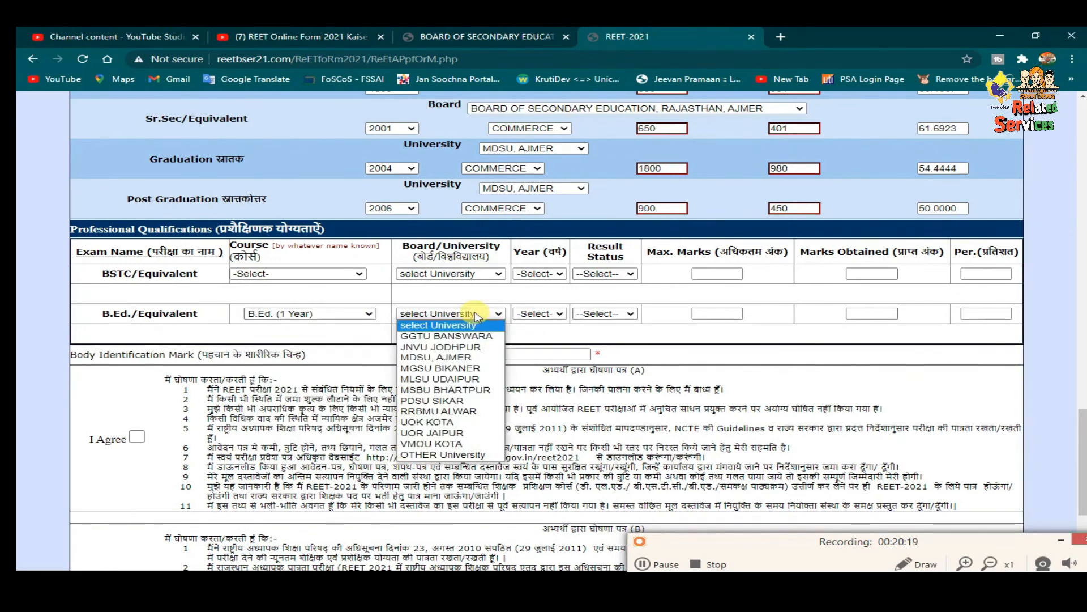
{"action": "left_click", "coordinate": [459, 347]}
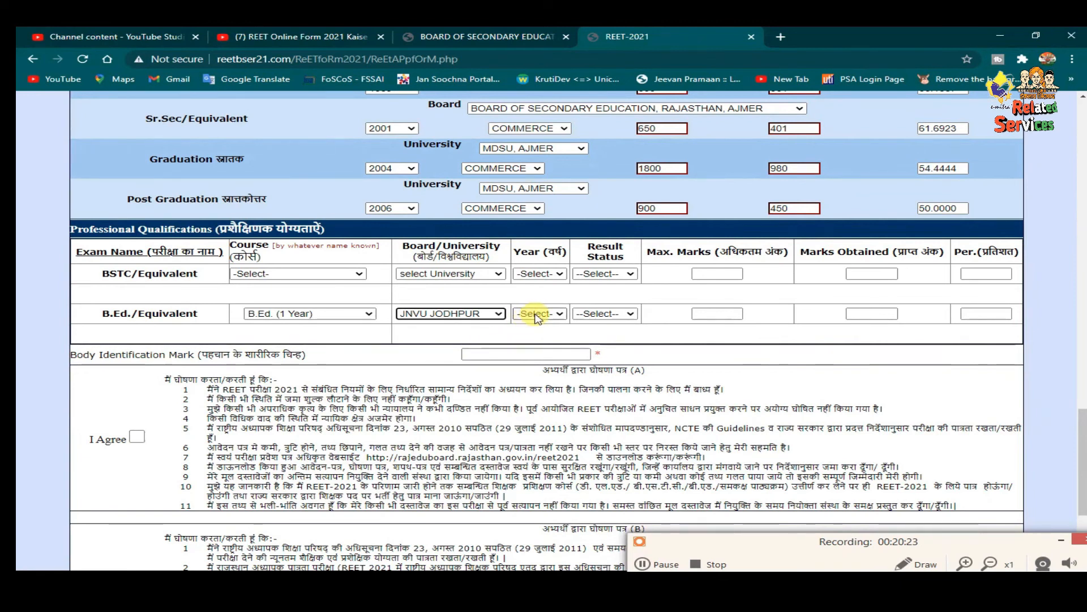
{"action": "left_click", "coordinate": [537, 315]}
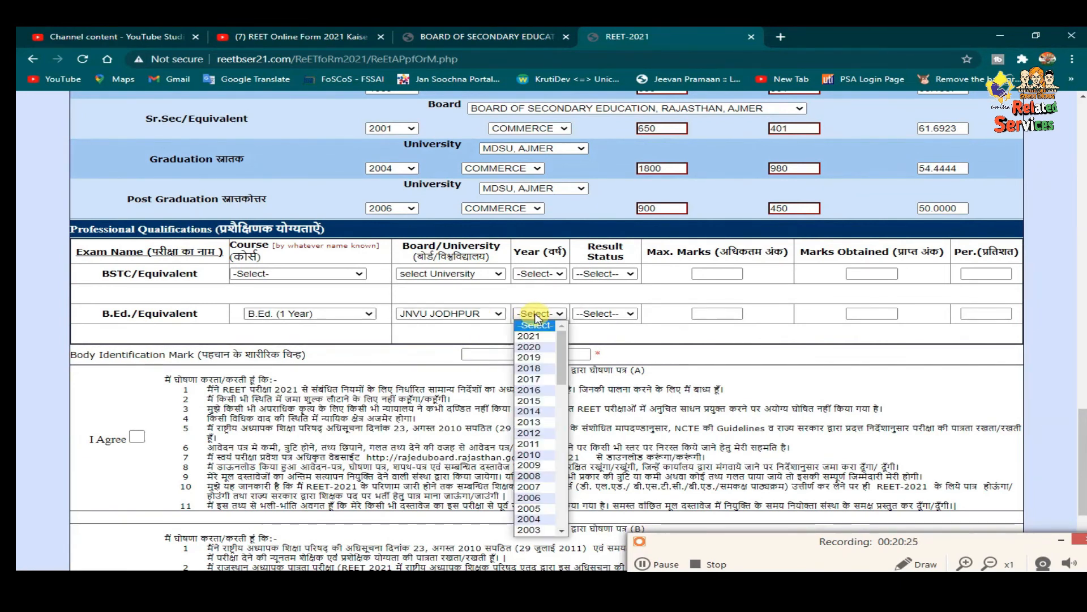
{"action": "left_click", "coordinate": [530, 465]}
{"action": "left_click", "coordinate": [622, 315]}
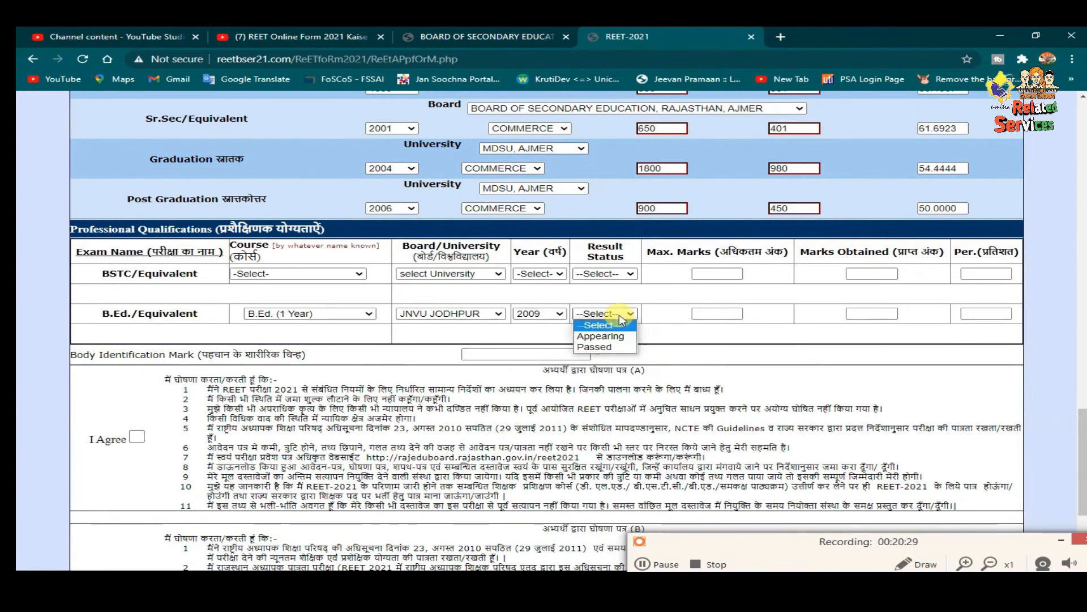
{"action": "left_click", "coordinate": [618, 347]}
- Enter B.Ed. marks of 658 out of 1000 so 65.8% is calculated
{"action": "left_click", "coordinate": [722, 316]}
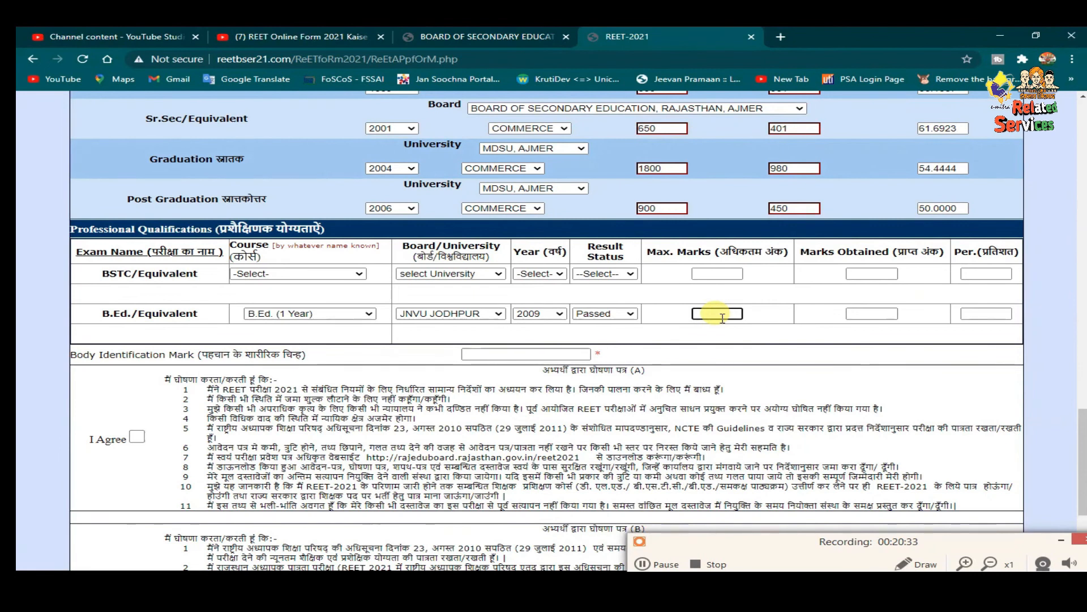
{"action": "type", "text": "1000"}
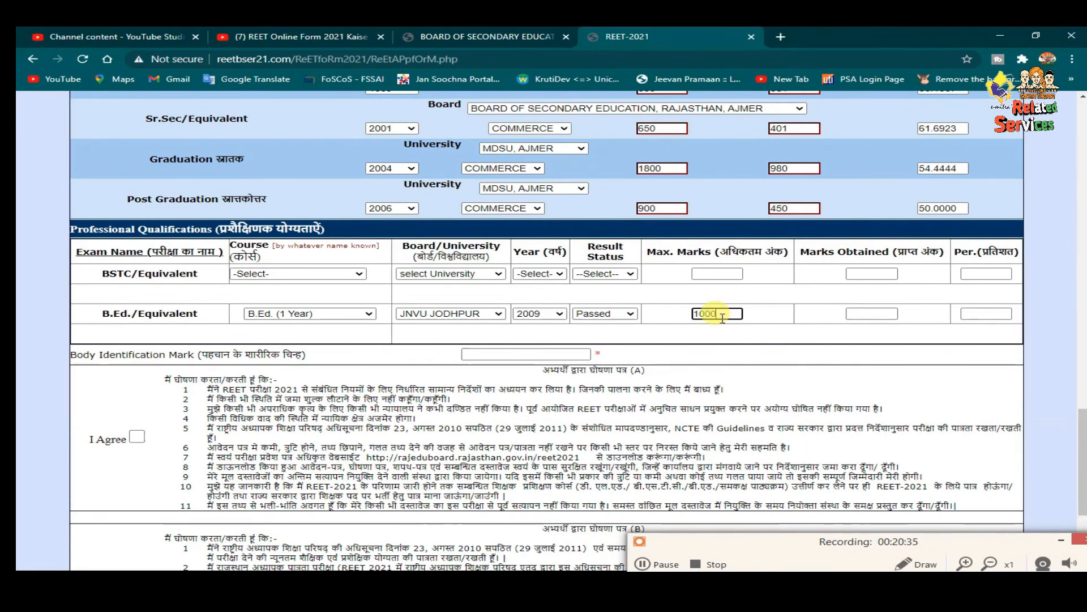
{"action": "left_click", "coordinate": [875, 313]}
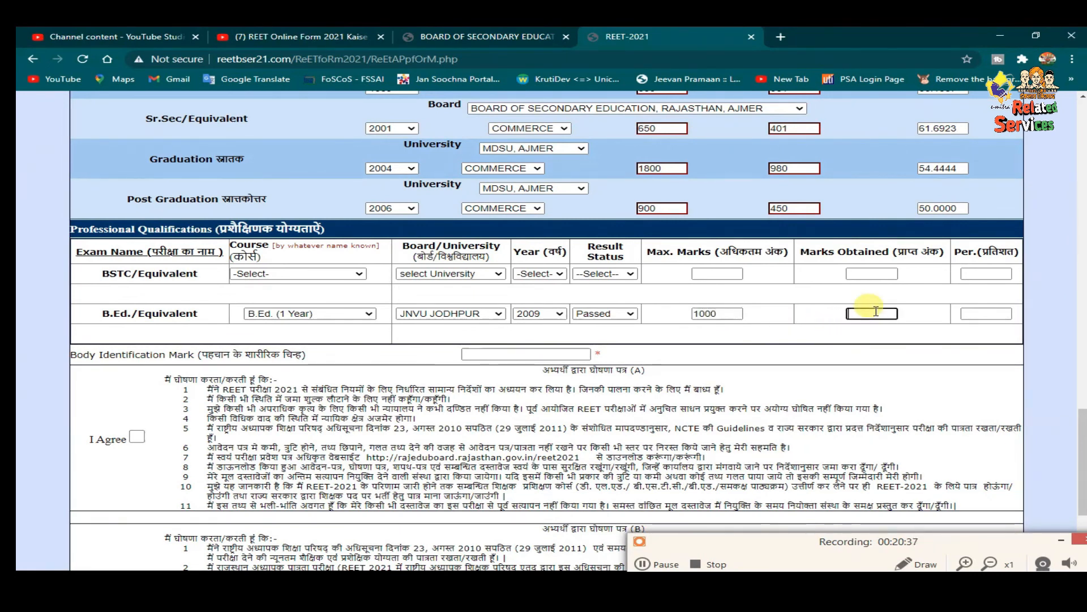
{"action": "type", "text": "658"}
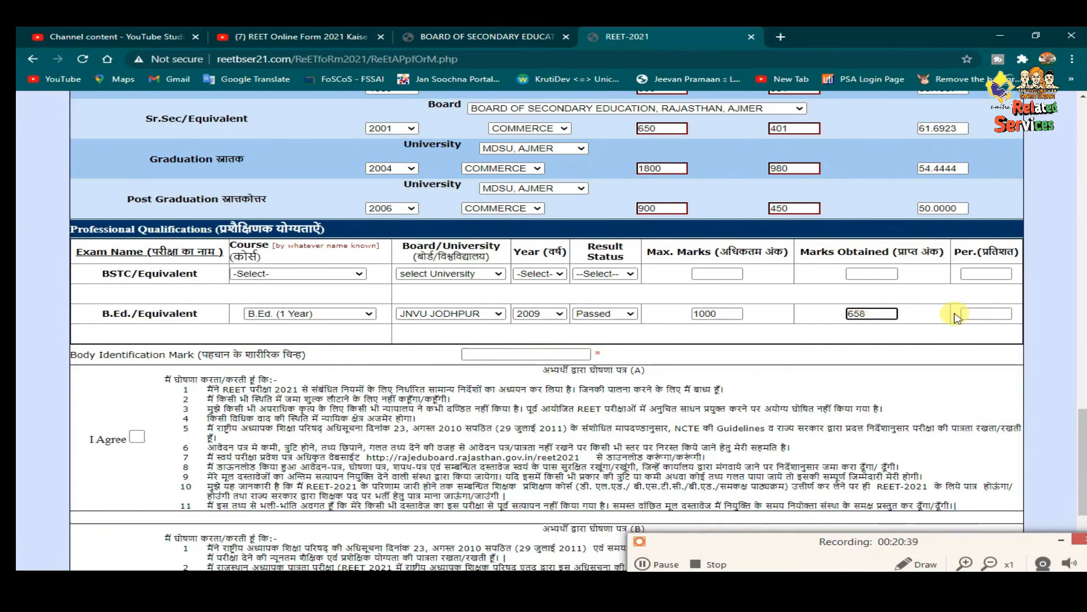
{"action": "key", "text": "Tab"}
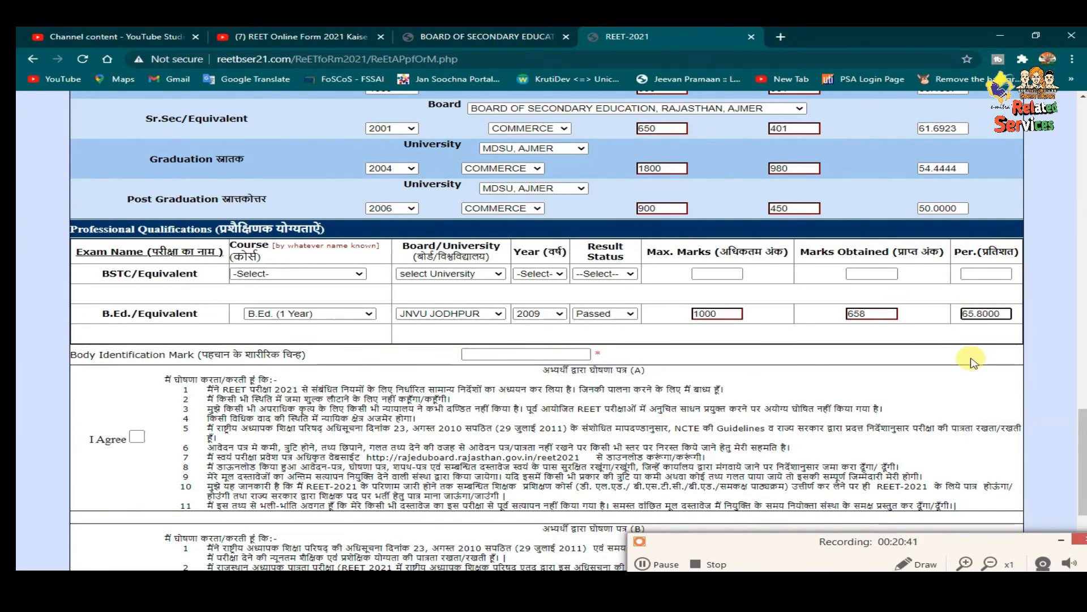
{"action": "left_click", "coordinate": [533, 353]}
- Enter 'no body mark' as the body identification mark and agree to all three declarations
{"action": "type", "text": "no body mark"}
{"action": "scroll", "coordinate": [152, 396], "scroll_direction": "down", "scroll_amount": 1}
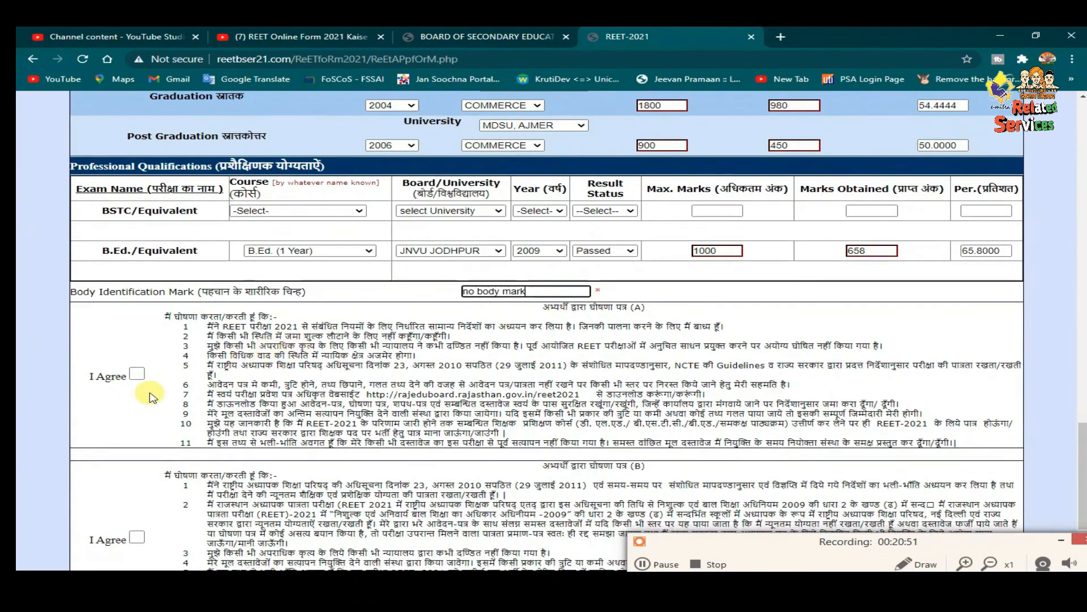
{"action": "left_click", "coordinate": [138, 373]}
{"action": "scroll", "coordinate": [141, 377], "scroll_direction": "down", "scroll_amount": 2}
{"action": "left_click", "coordinate": [138, 396]}
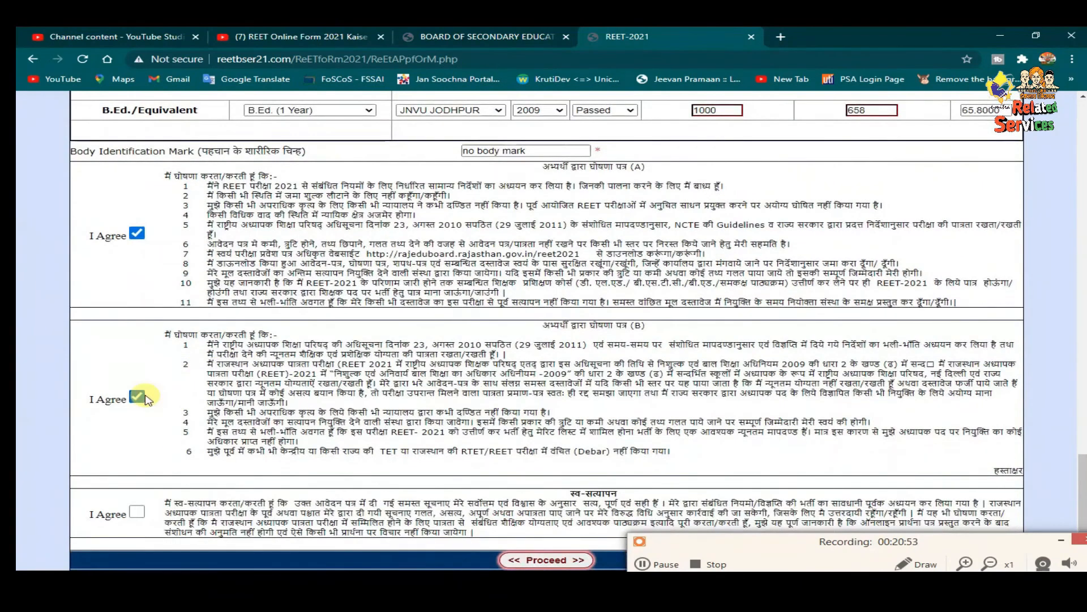
{"action": "left_click", "coordinate": [137, 511]}
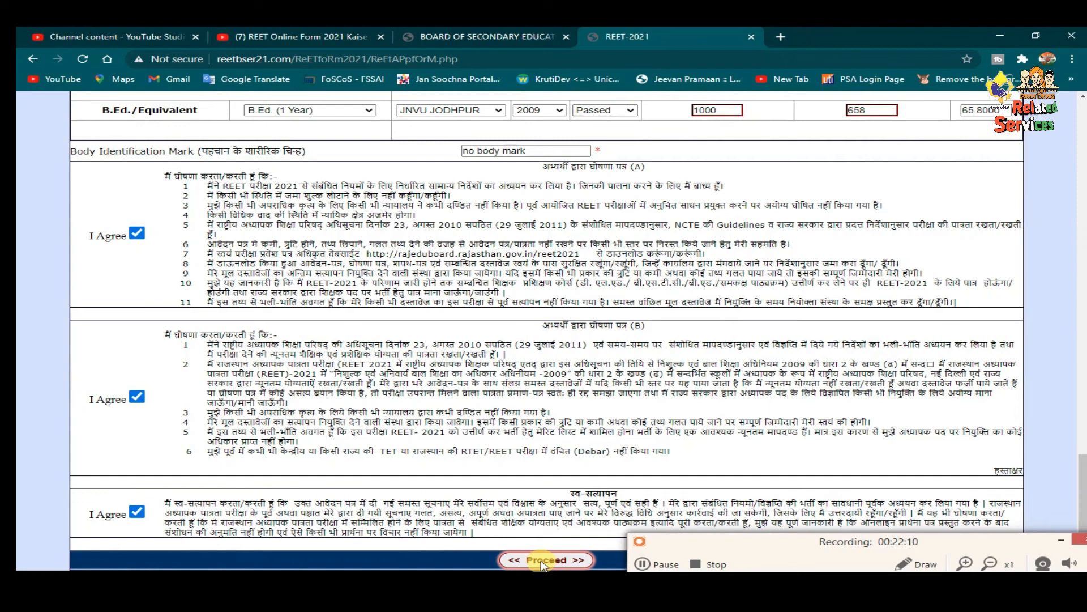
- Proceed, acknowledge the verification notice, and verify the filled form
{"action": "left_click", "coordinate": [542, 560]}
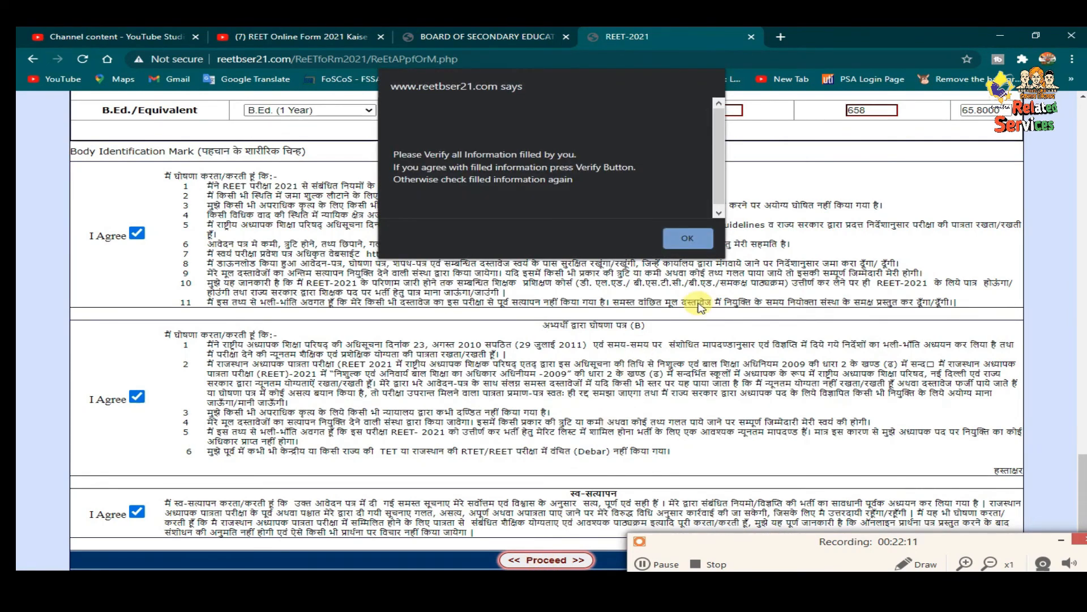
{"action": "left_click", "coordinate": [699, 238]}
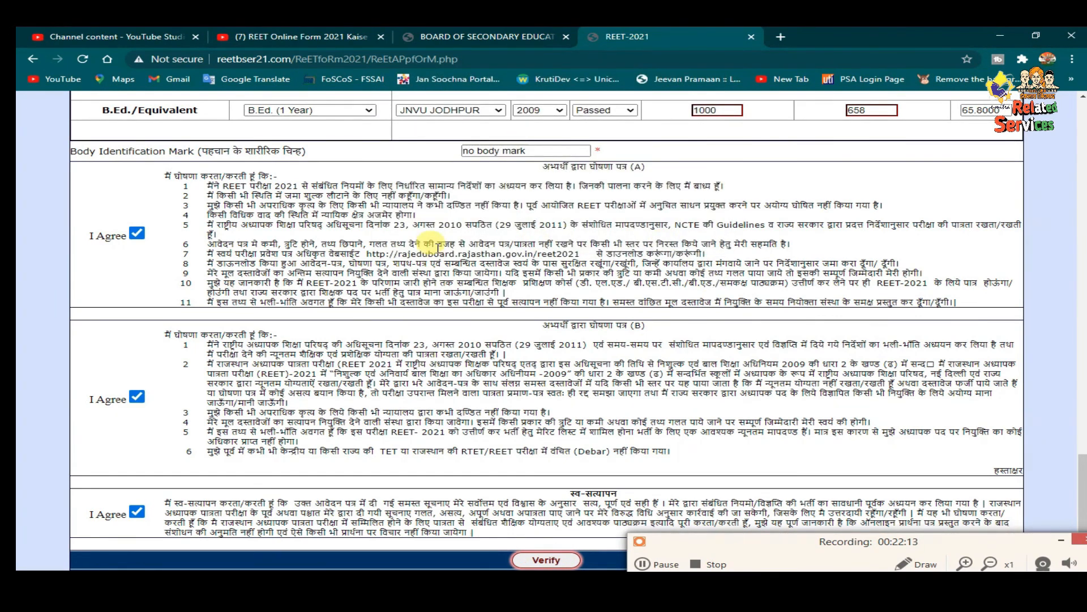
{"action": "left_click", "coordinate": [545, 560]}
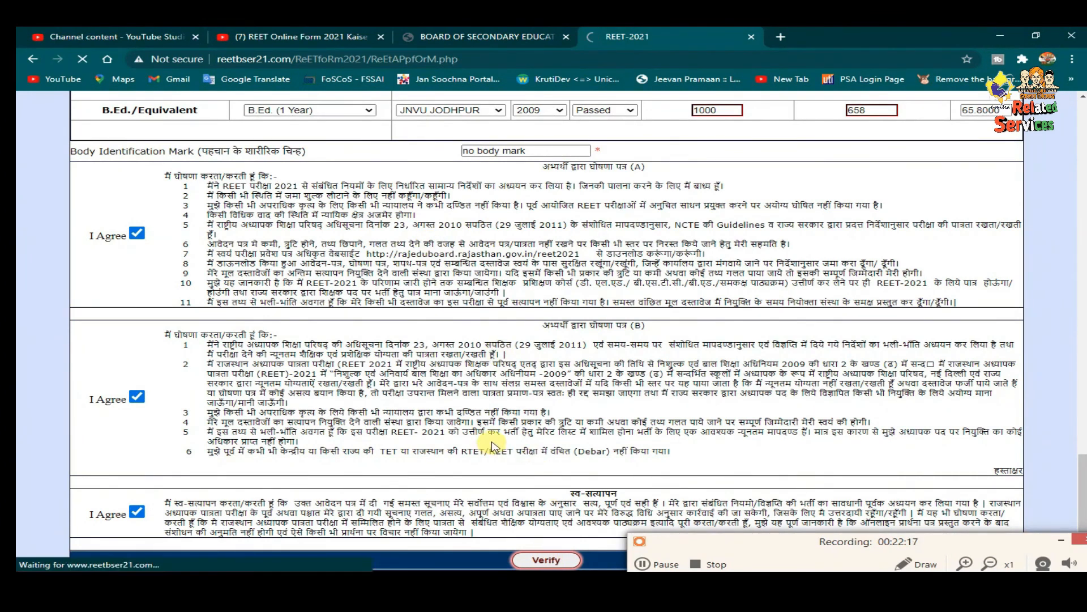
- Scroll through the confirmation page to review the entered details
{"action": "scroll", "coordinate": [396, 306], "scroll_direction": "down", "scroll_amount": 2}
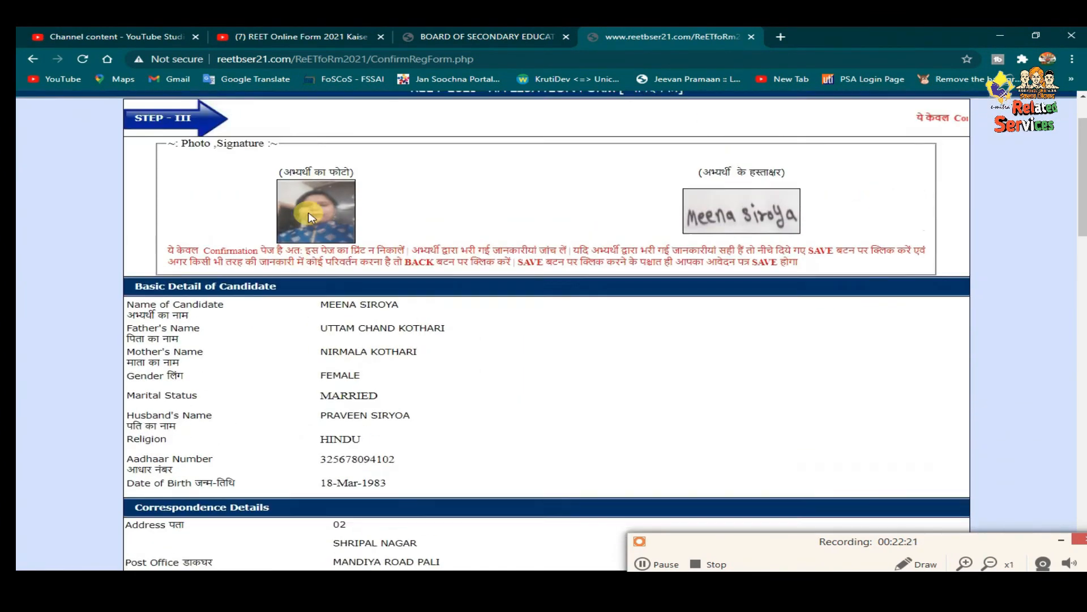
{"action": "scroll", "coordinate": [223, 299], "scroll_direction": "down", "scroll_amount": 2}
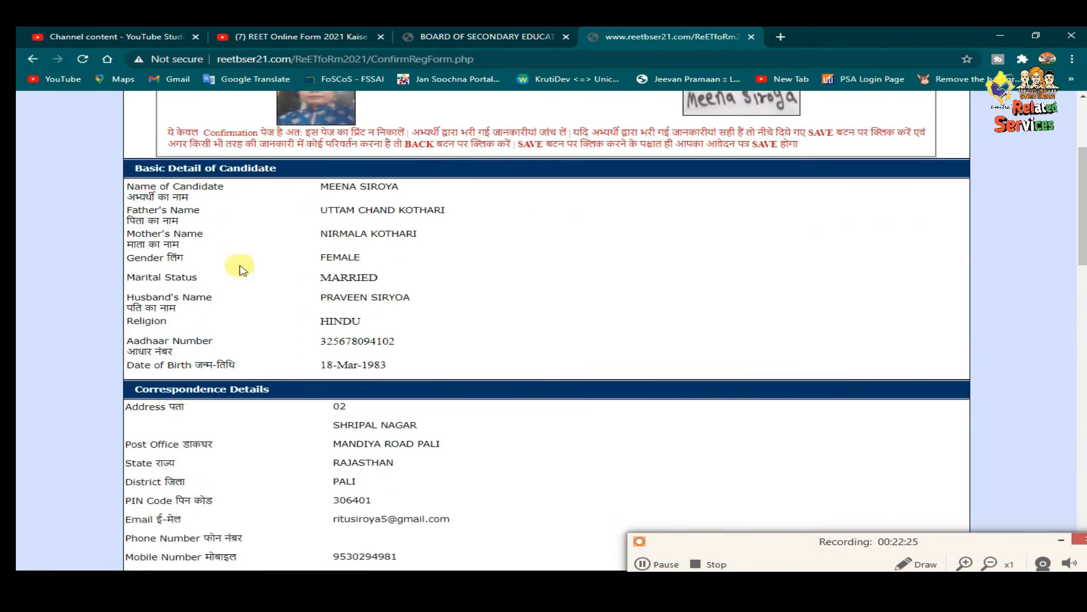
{"action": "scroll", "coordinate": [281, 260], "scroll_direction": "down", "scroll_amount": 1}
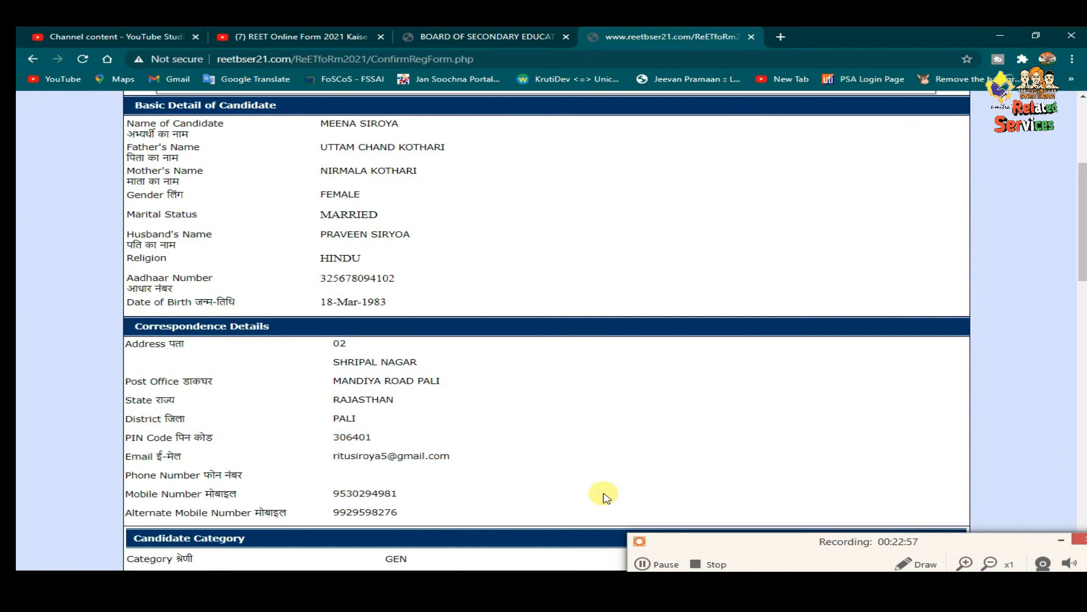
{"action": "scroll", "coordinate": [286, 292], "scroll_direction": "down", "scroll_amount": 15}
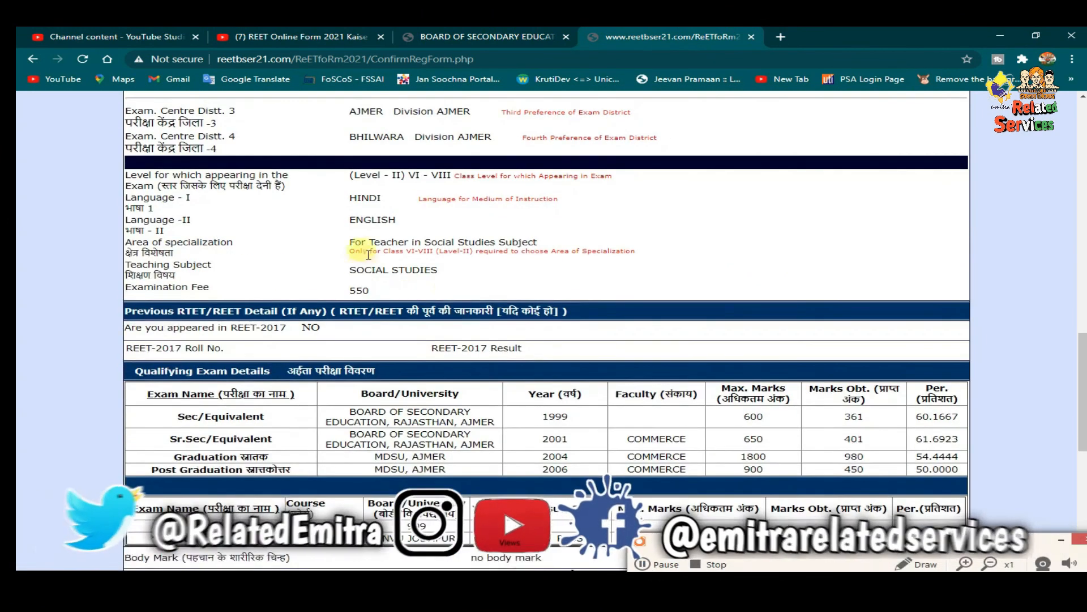
{"action": "scroll", "coordinate": [286, 292], "scroll_direction": "down", "scroll_amount": 2}
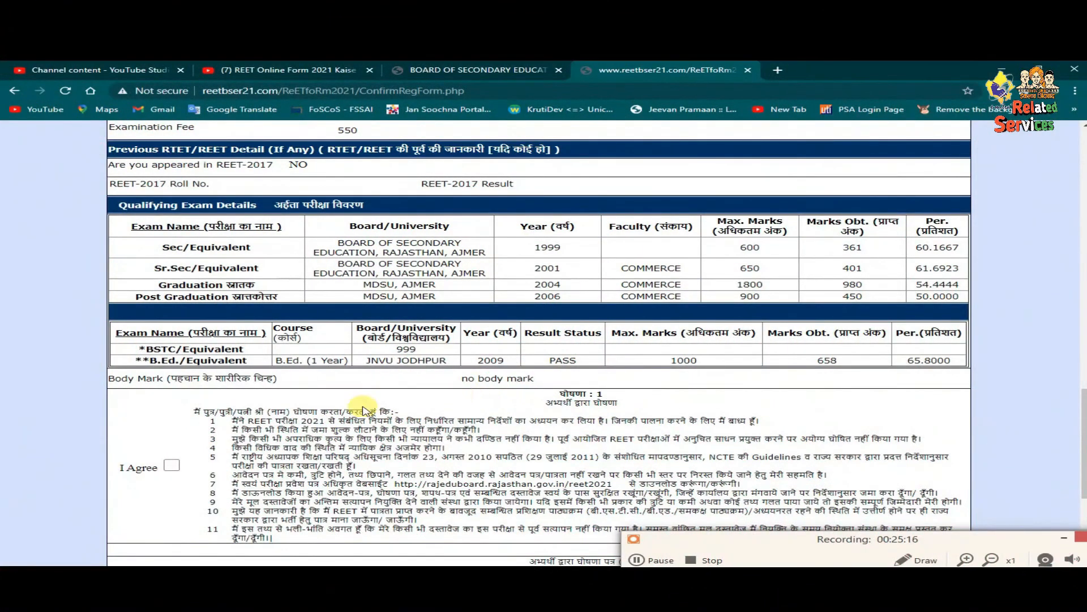
{"action": "scroll", "coordinate": [366, 411], "scroll_direction": "down", "scroll_amount": 3}
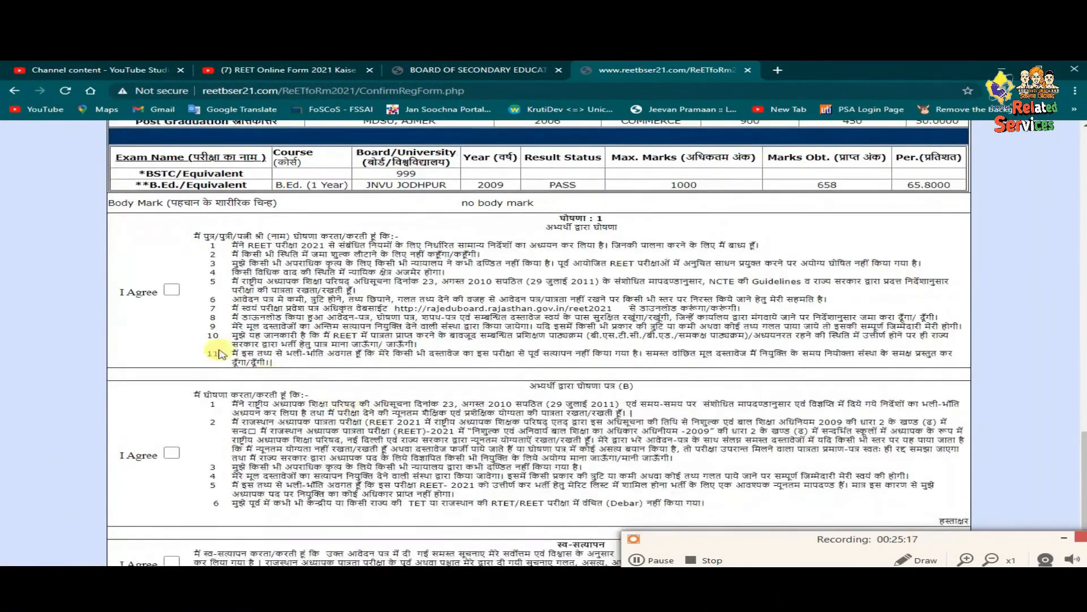
- Agree to the three confirmation declarations, including self-attestation, and save the application
{"action": "left_click", "coordinate": [172, 286]}
{"action": "scroll", "coordinate": [175, 294], "scroll_direction": "down", "scroll_amount": 1}
{"action": "left_click", "coordinate": [183, 392]}
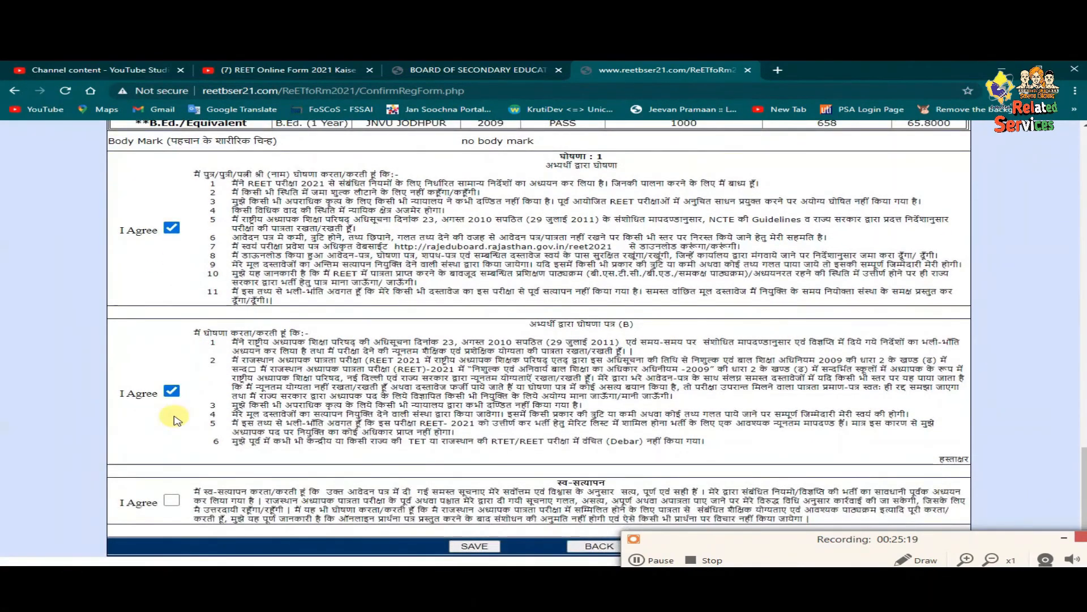
{"action": "left_click", "coordinate": [173, 501]}
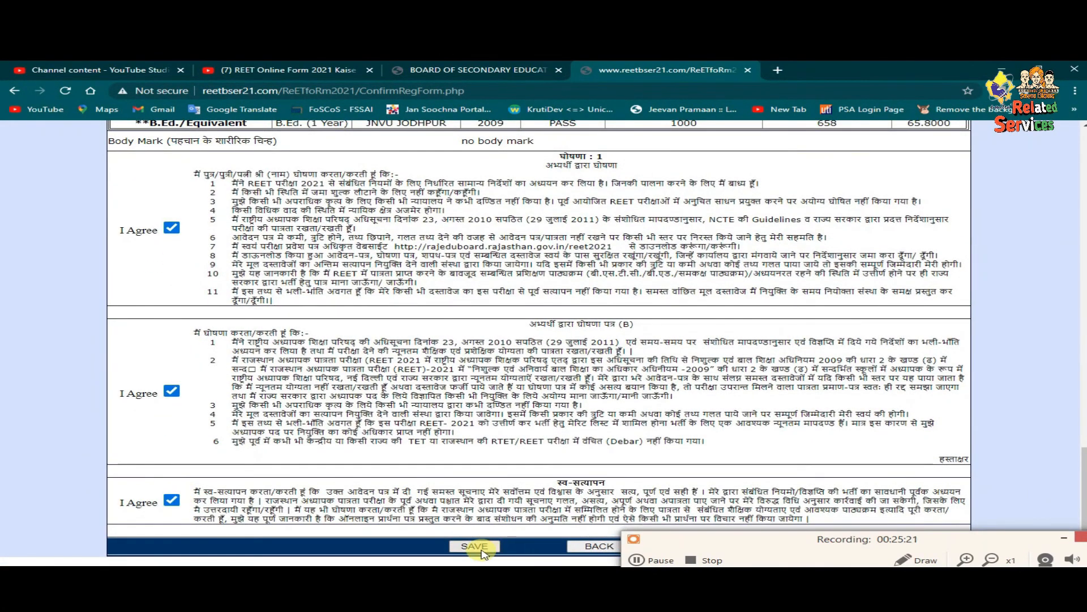
{"action": "left_click", "coordinate": [476, 546]}
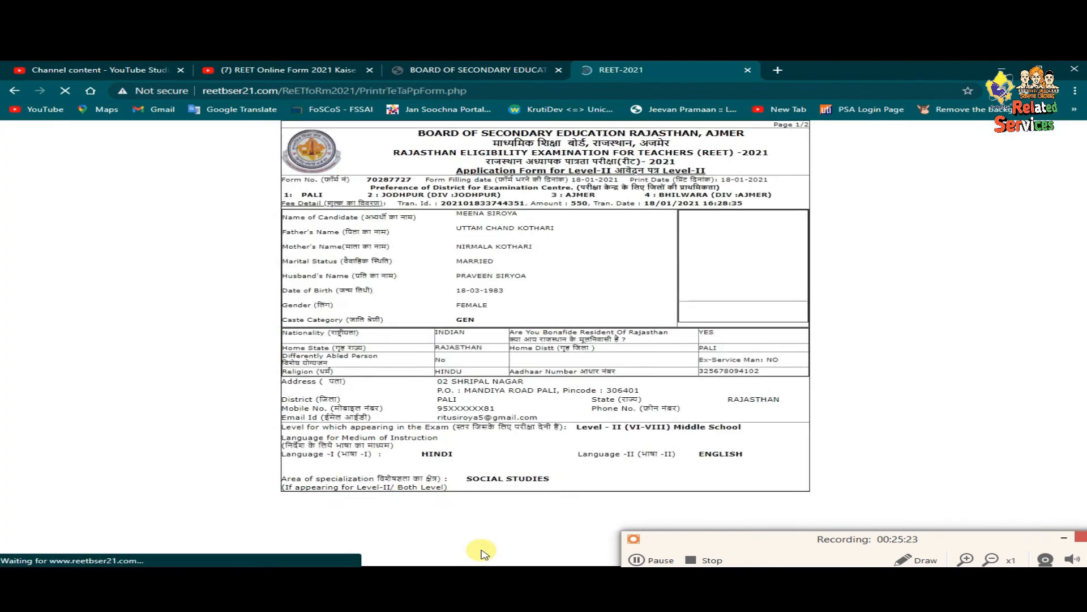
- Print the two-sheet Level-II application form via the browser Print dialog
{"action": "scroll", "coordinate": [560, 414], "scroll_direction": "down", "scroll_amount": 10}
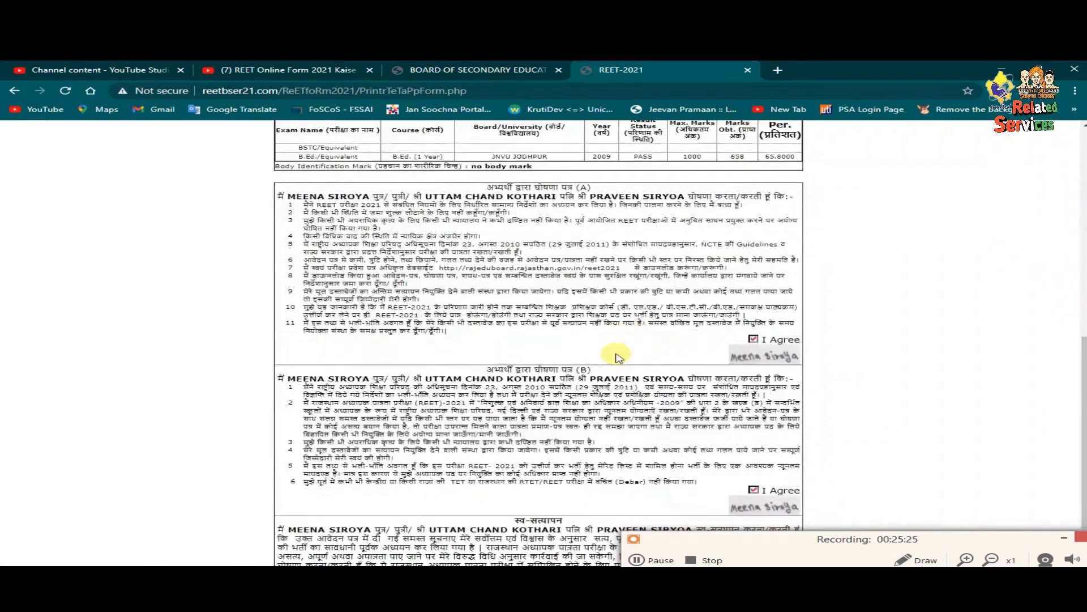
{"action": "left_click", "coordinate": [396, 558]}
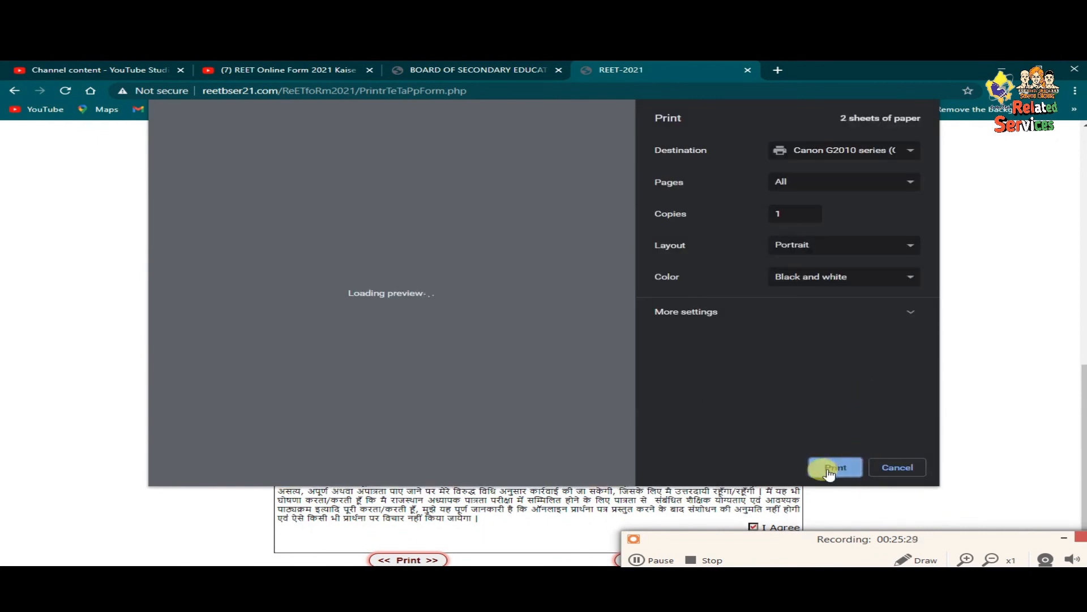
{"action": "scroll", "coordinate": [442, 349], "scroll_direction": "down", "scroll_amount": 6}
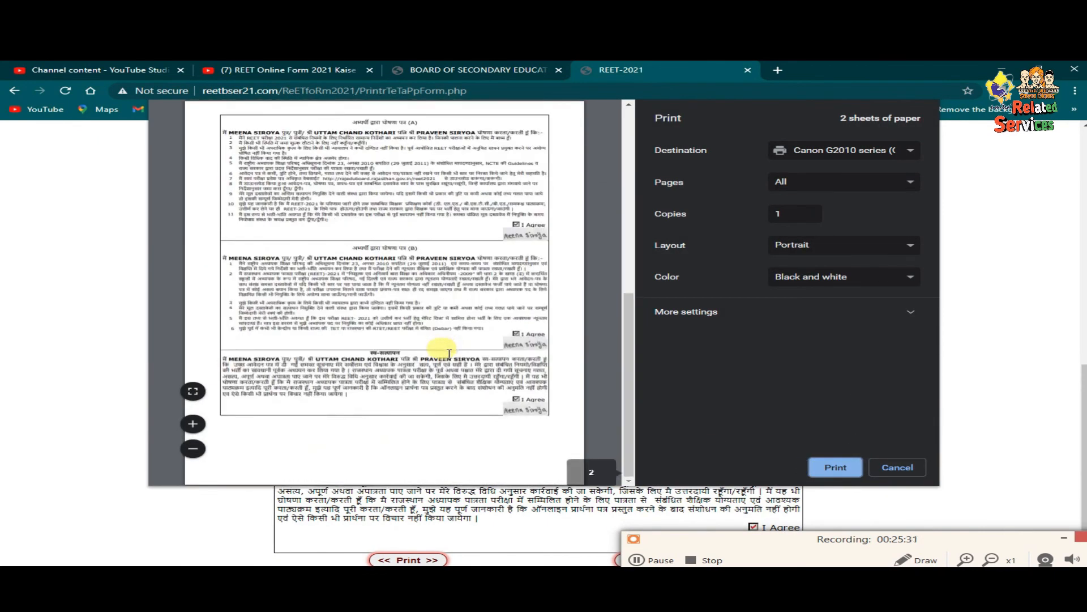
{"action": "left_click", "coordinate": [809, 468]}
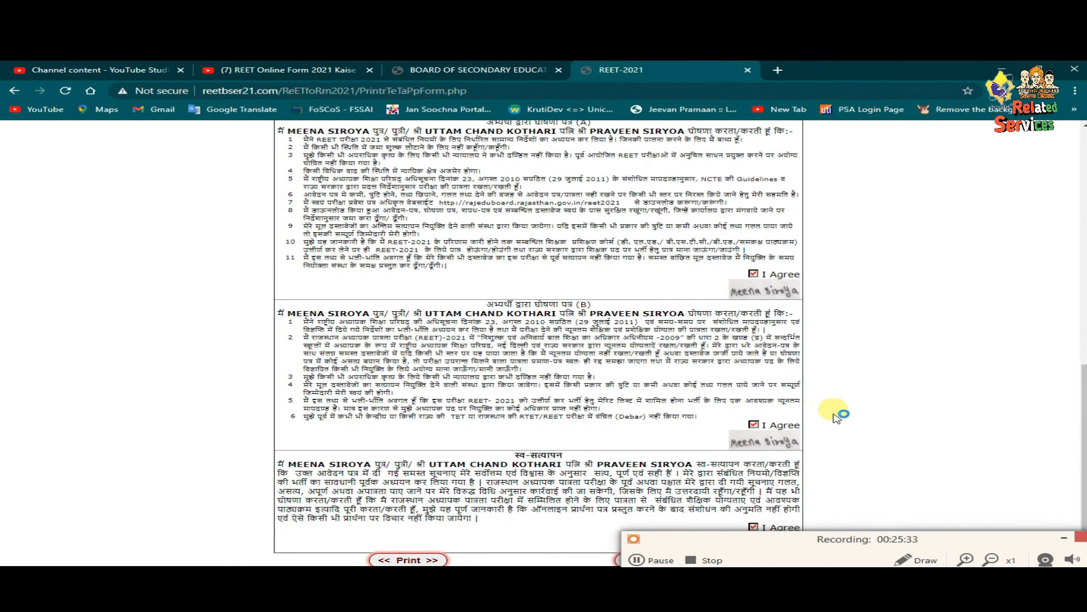